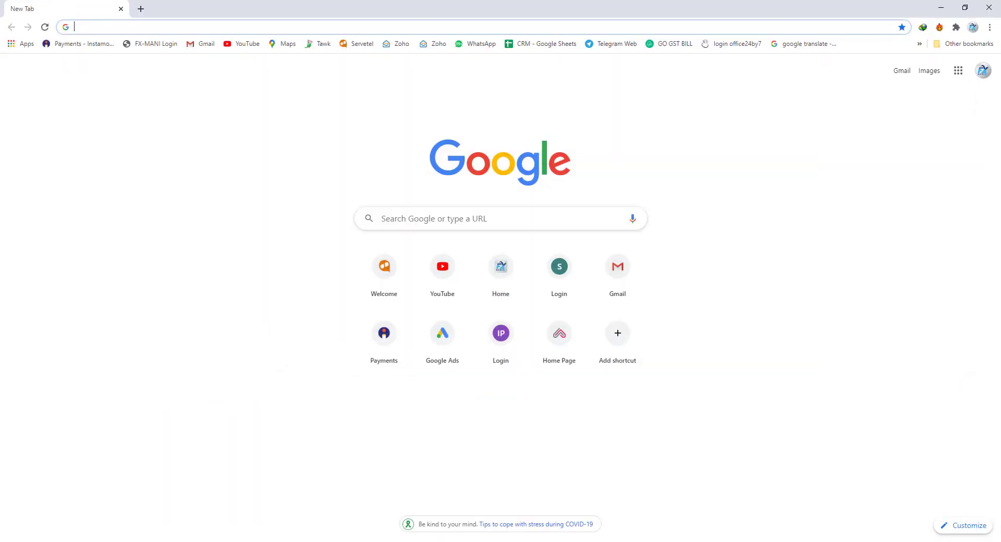
Load fxmani.com from the address bar of the new Chrome tab.
left_click(120, 28)
type("fx")
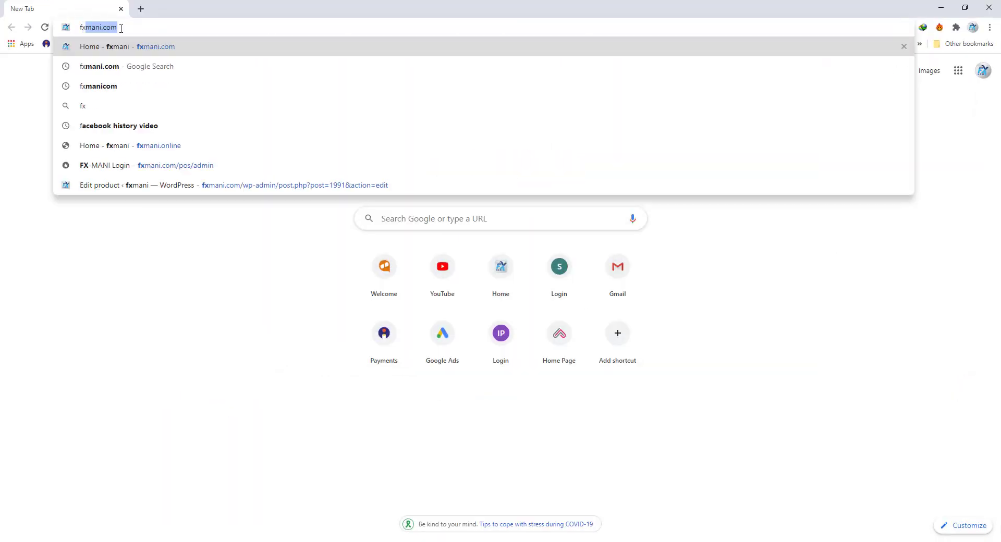
type("mani.com")
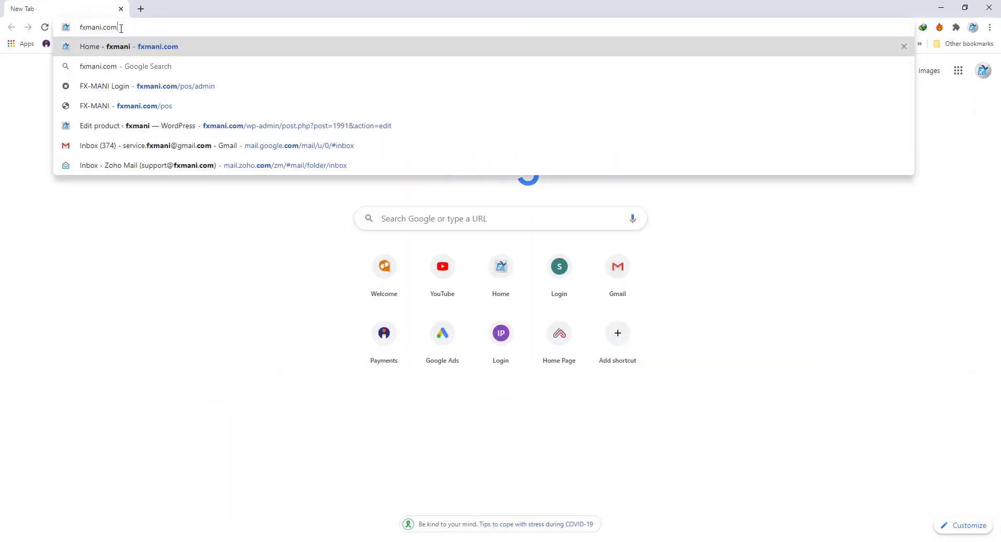
key("Return")
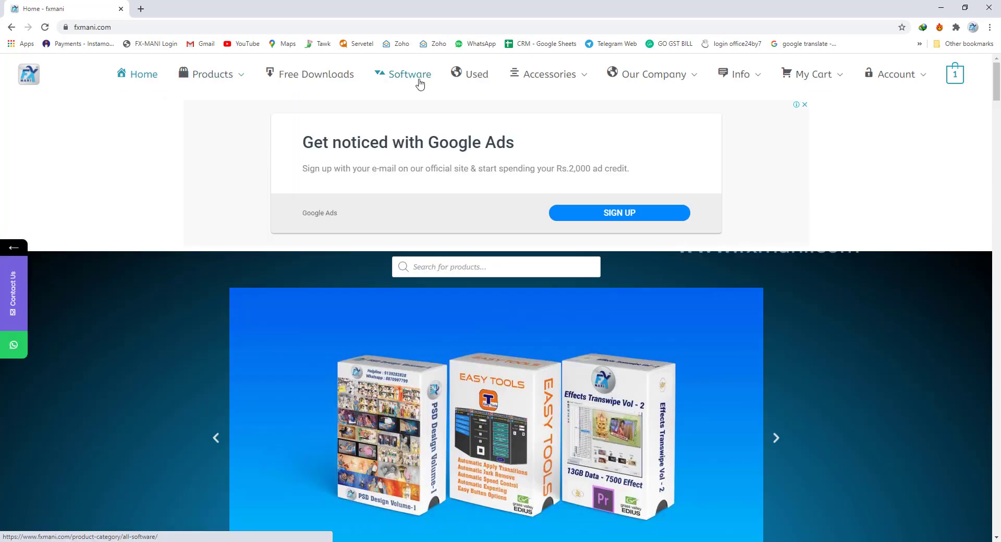
Mute the computer audio and open the Album PS product from the All Software section.
left_click(410, 78)
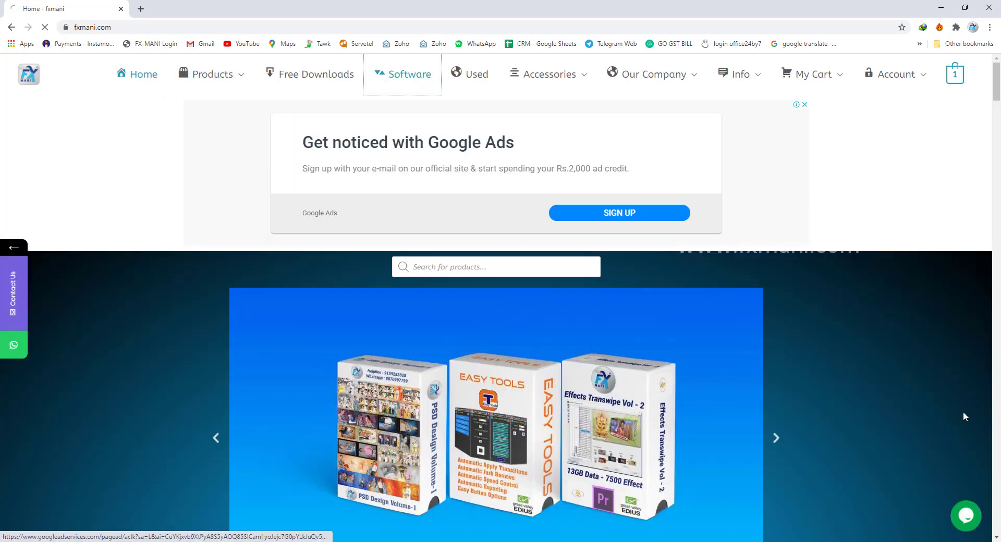
key("XF86AudioLowerVolume")
key("XF86AudioLowerVolume")
key("XF86AudioLowerVolume")
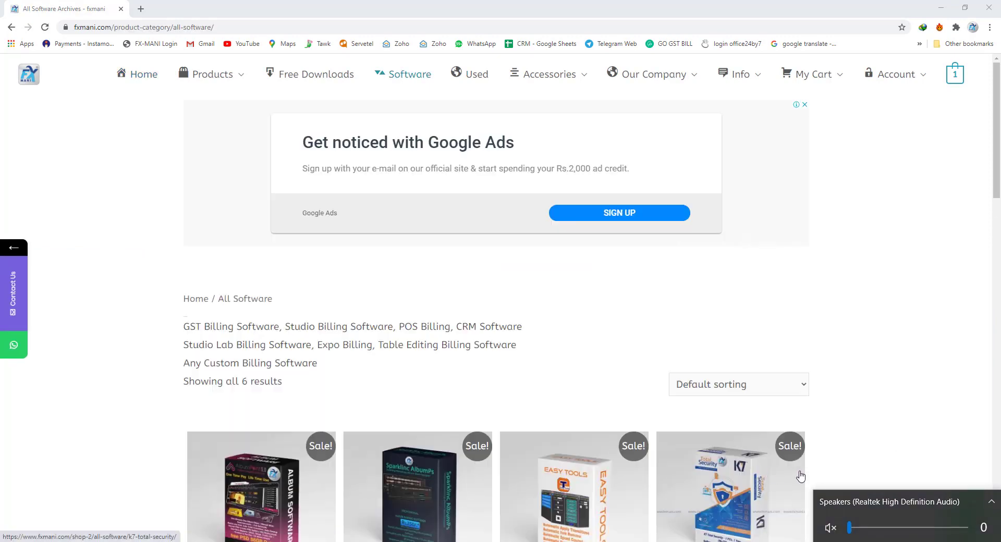
left_click(992, 503)
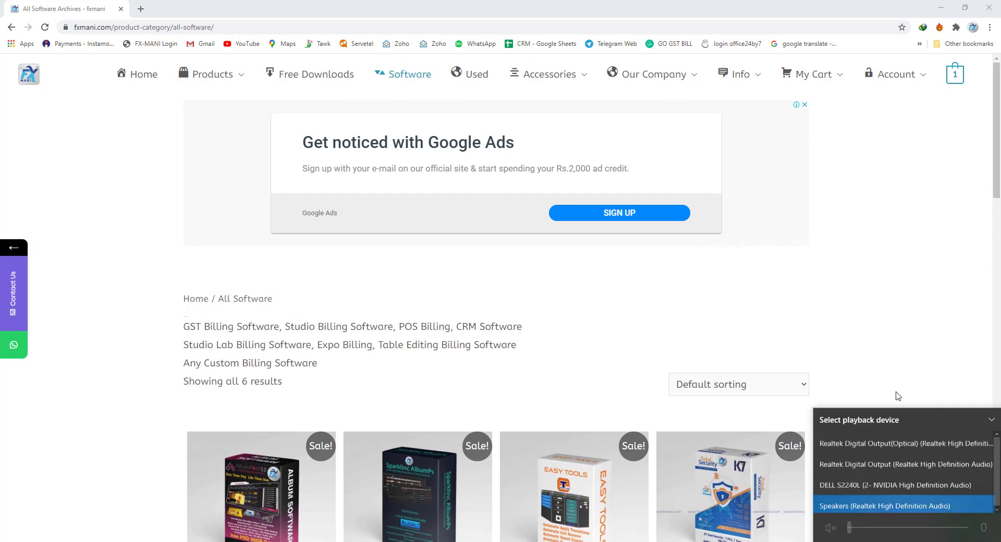
left_click(873, 316)
scroll(874, 316, "down", 4)
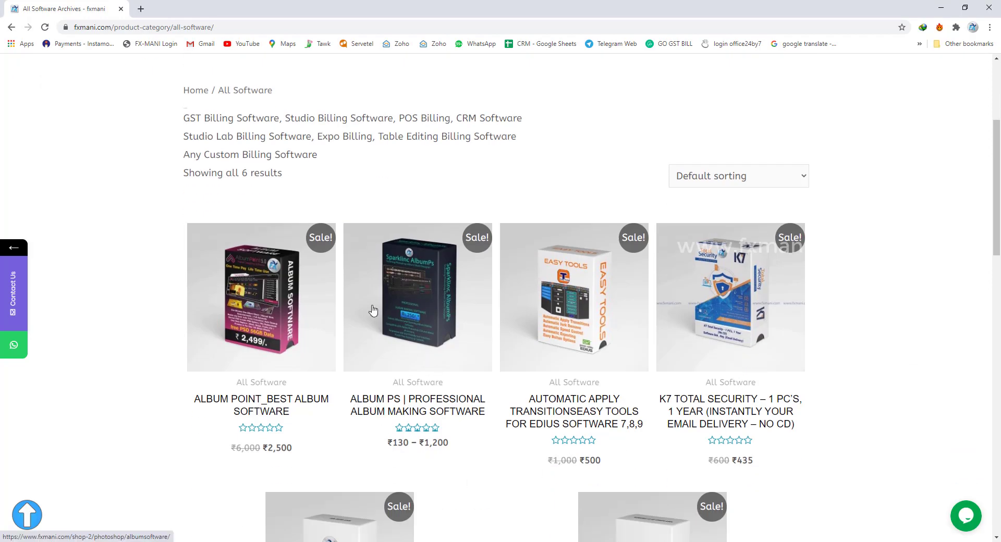
left_click(423, 286)
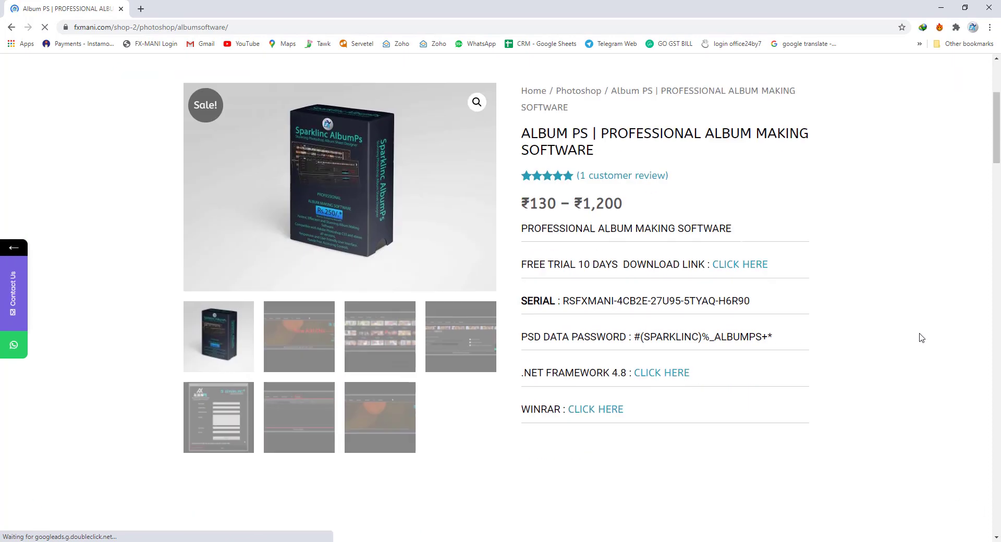
Highlight the Album PS title, price and free trial download line.
mouse_move(821, 174)
left_mouse_down()
mouse_move(815, 261)
mouse_move(751, 241)
left_mouse_up()
left_click(895, 267)
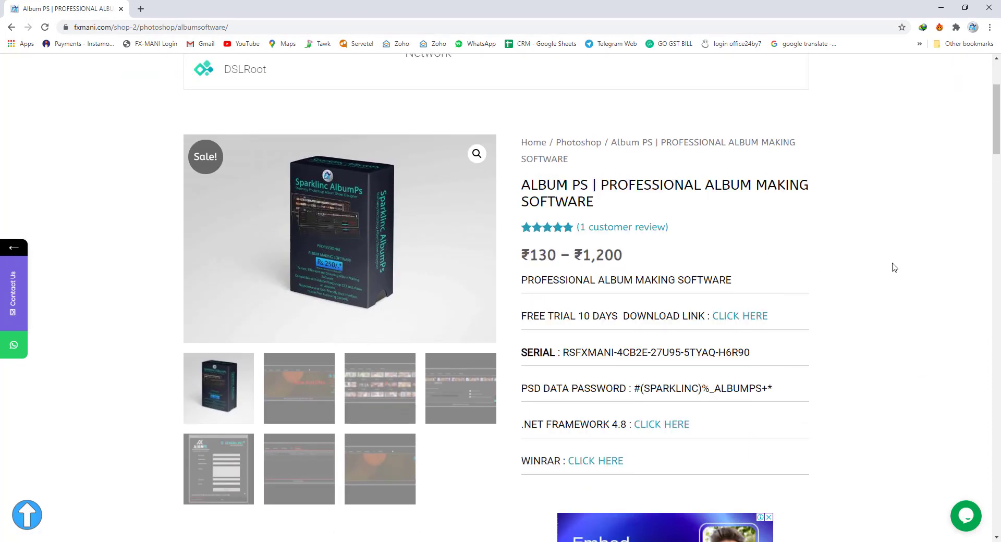
scroll(873, 313, "down", 1)
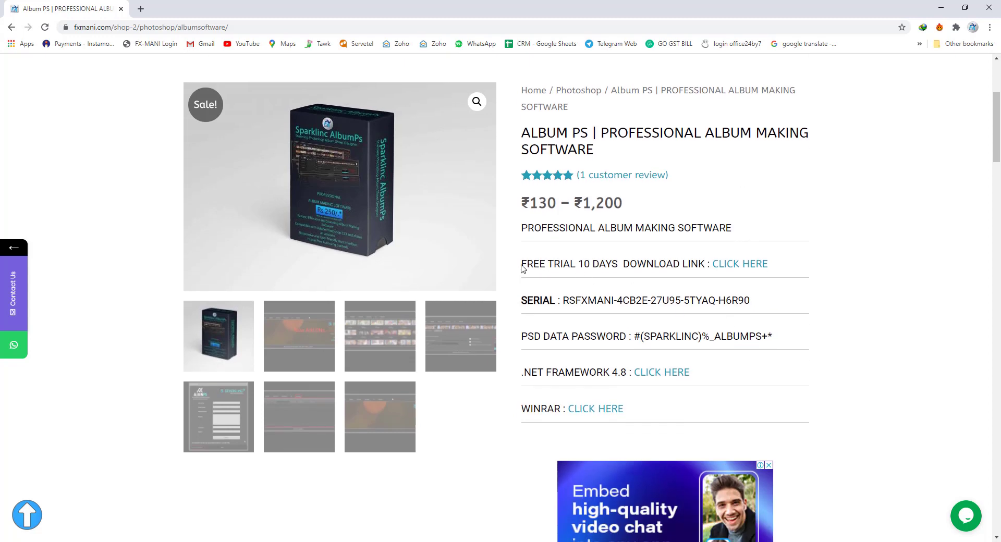
left_click_drag(523, 268, 702, 269)
left_click(957, 273)
Highlight the serial, PSD password and .NET Framework 4.8 requirement, then follow the 10-day trial link.
left_click_drag(562, 302, 753, 305)
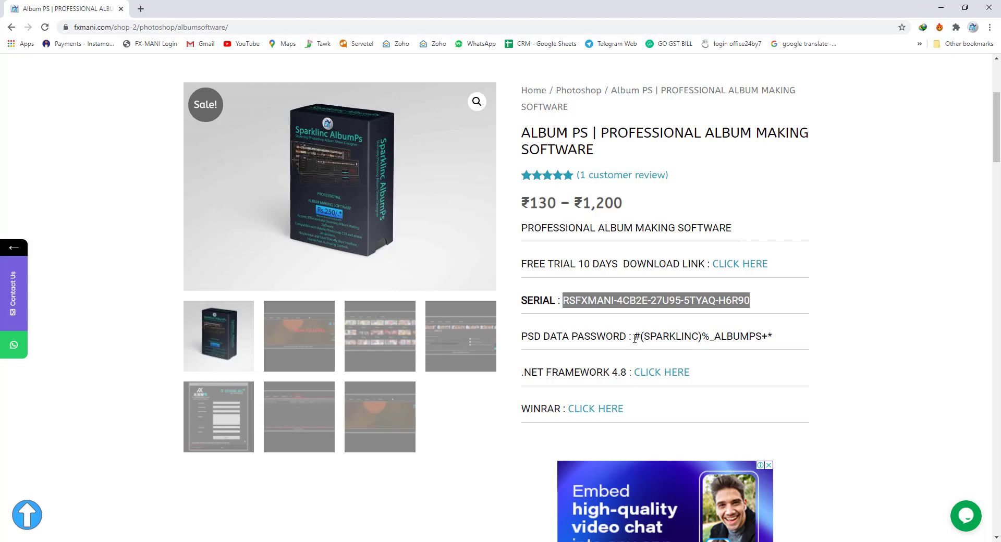
left_click_drag(636, 338, 789, 341)
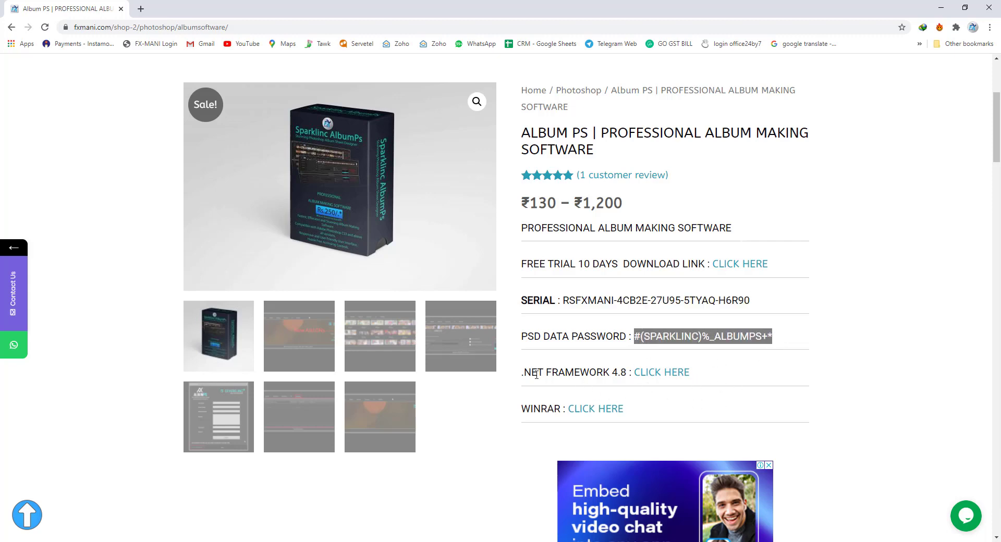
left_click_drag(522, 374, 628, 373)
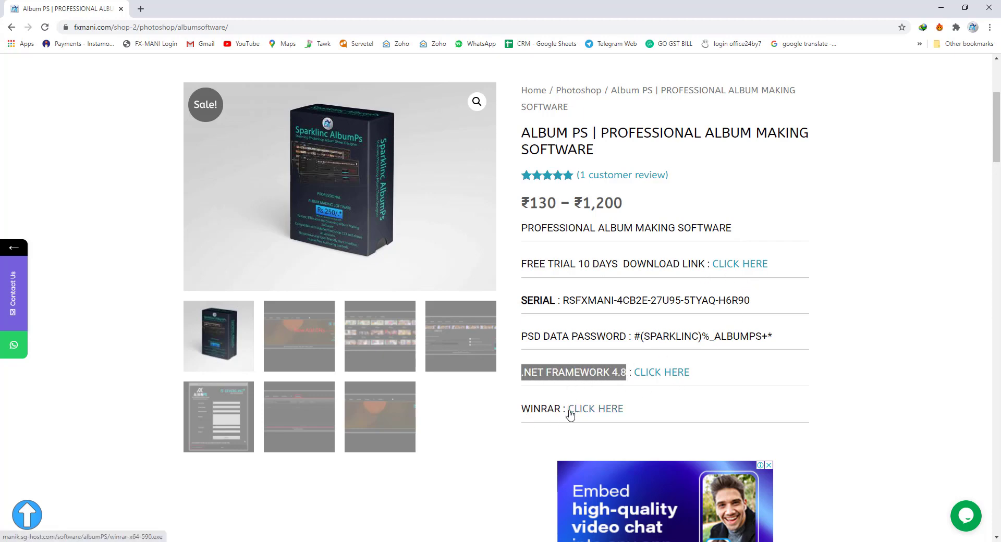
left_click(846, 288)
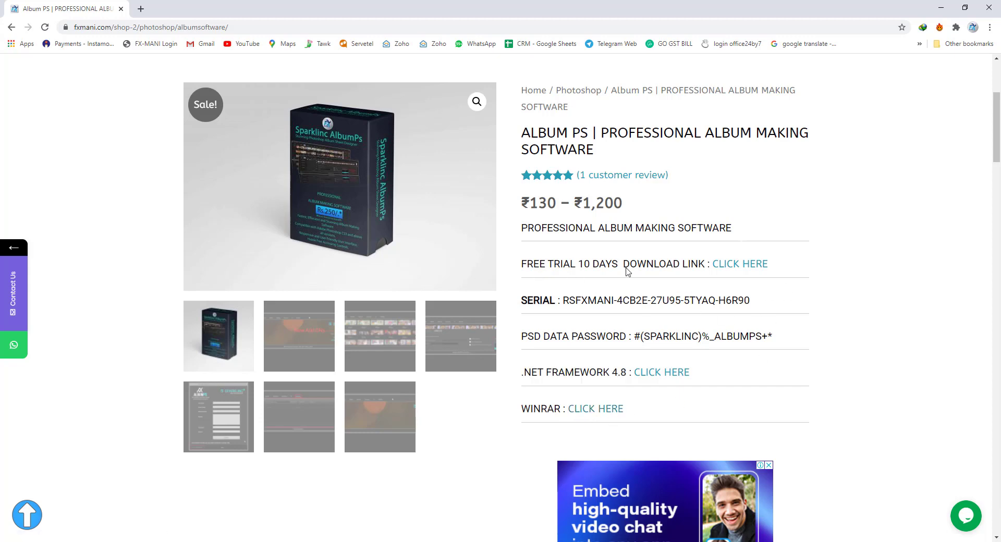
left_click_drag(560, 265, 693, 269)
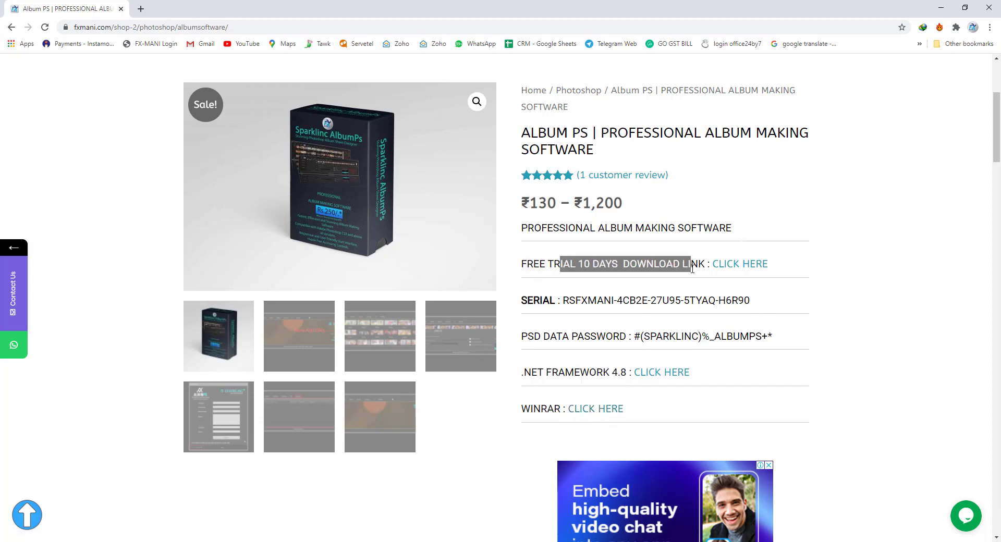
left_click(751, 265)
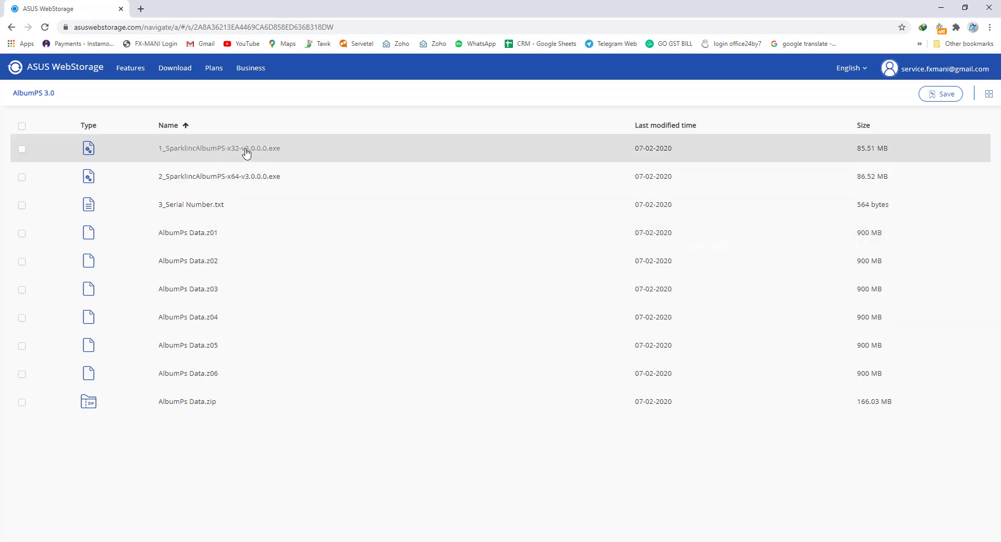
Download the x64 installer 2_SparklincAlbumPS-x64-v3.0.0.0.exe instead of the x32 one.
right_click(228, 154)
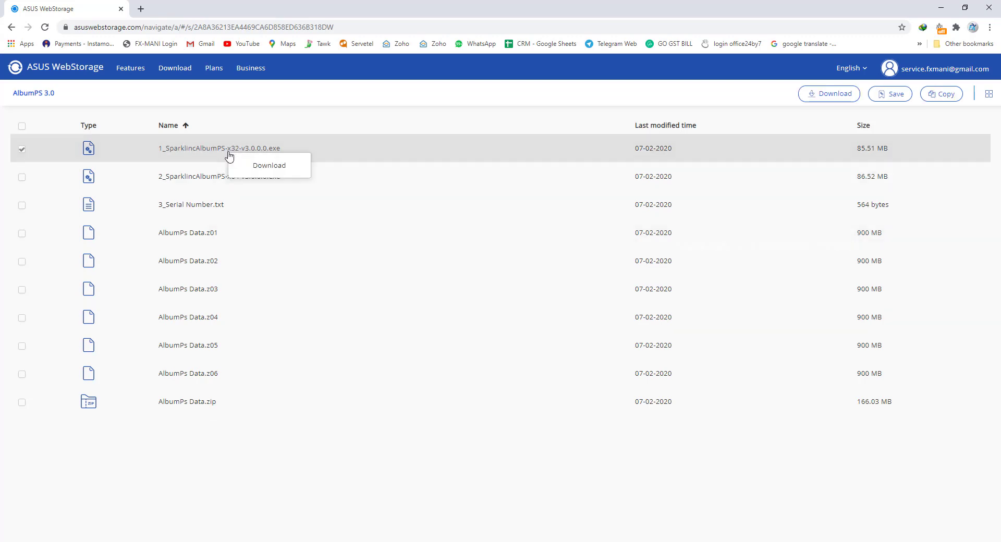
left_click(197, 180)
right_click(196, 179)
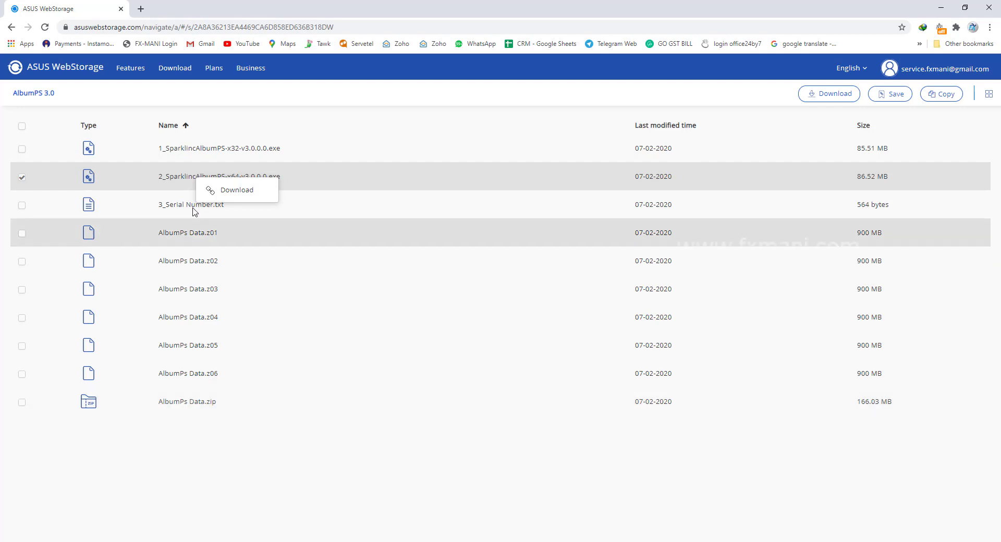
left_click(190, 177)
right_click(191, 178)
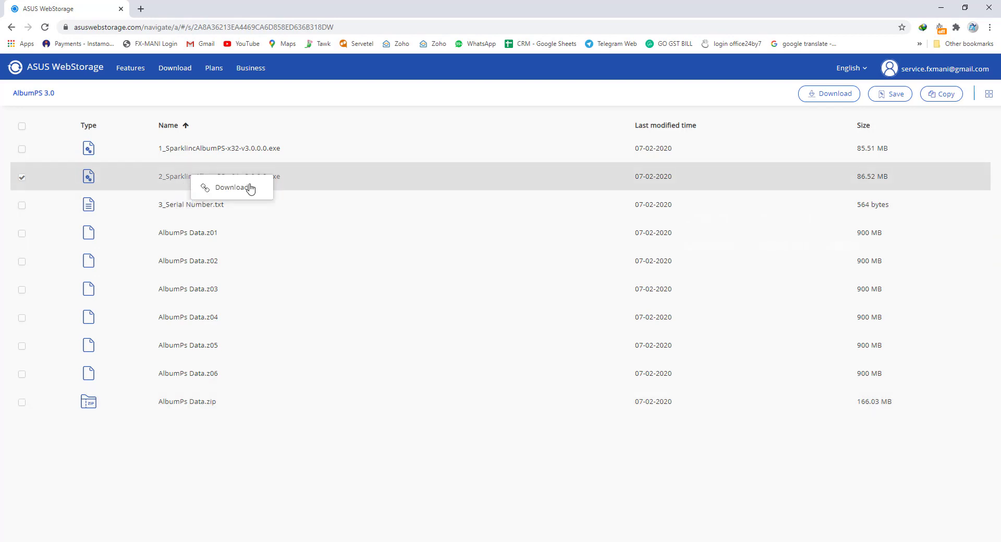
left_click(238, 192)
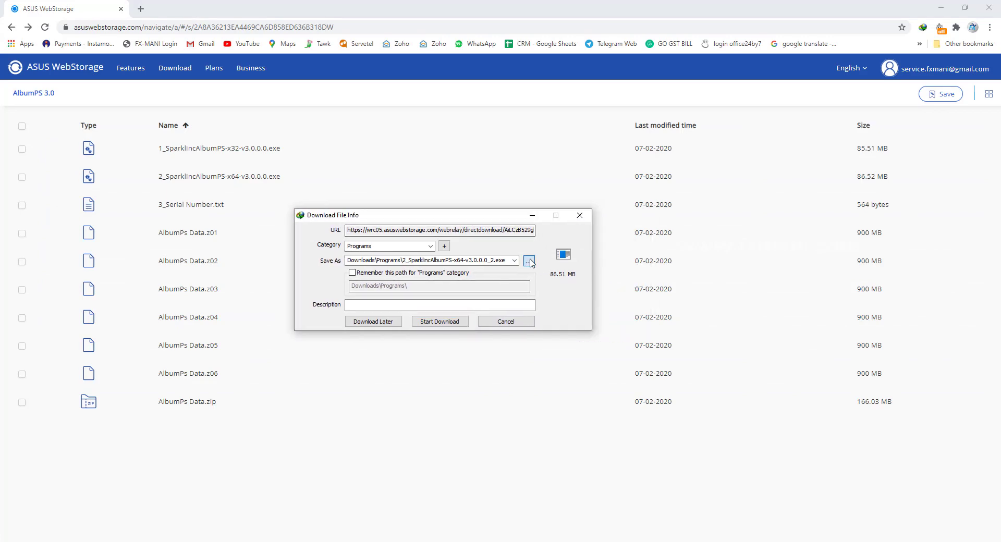
Save the x64 installer to the Desktop and run the download in the background.
left_click(586, 262)
left_click(313, 227)
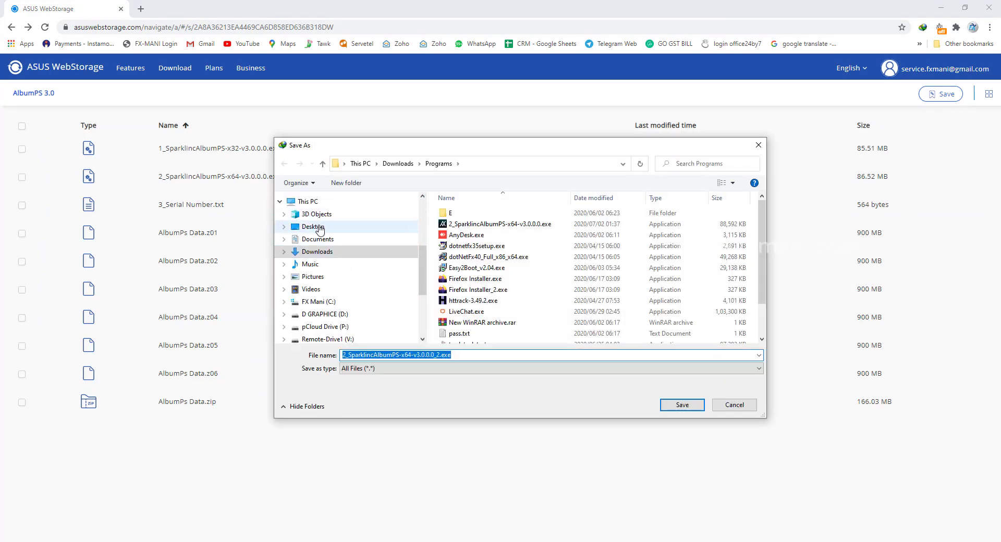
left_click(682, 405)
left_click(449, 322)
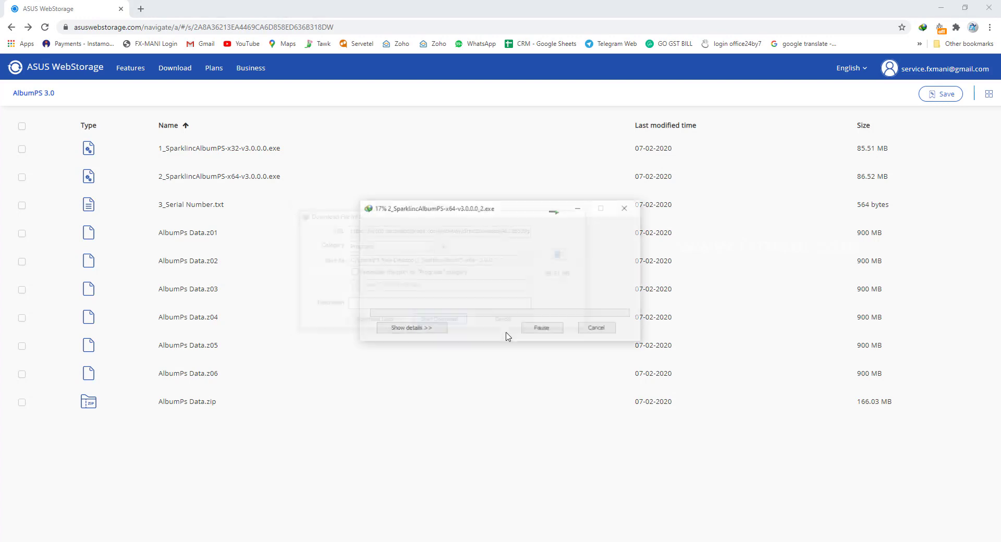
left_click(578, 211)
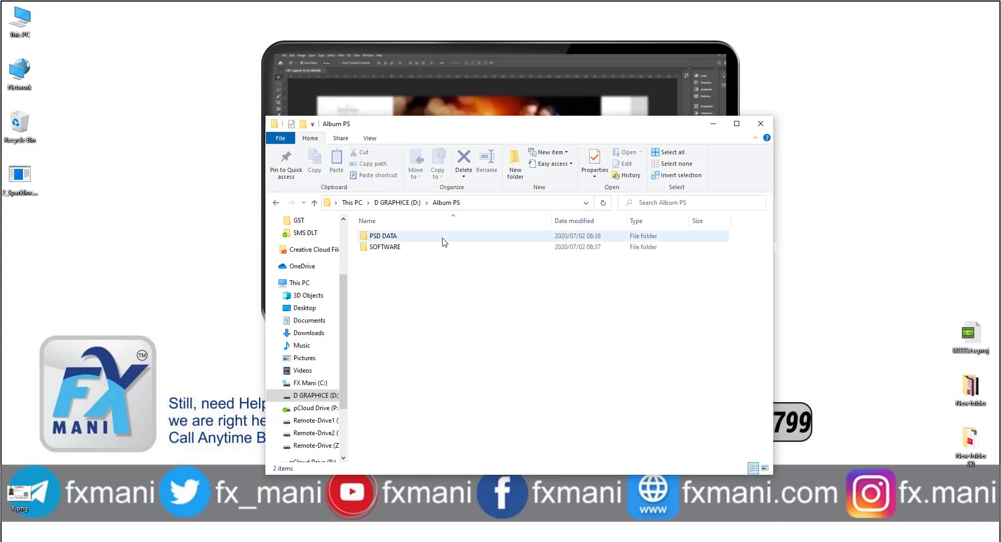
Open Serial Number.txt in the SOFTWARE folder and highlight the serial and PSD password.
double_click(386, 248)
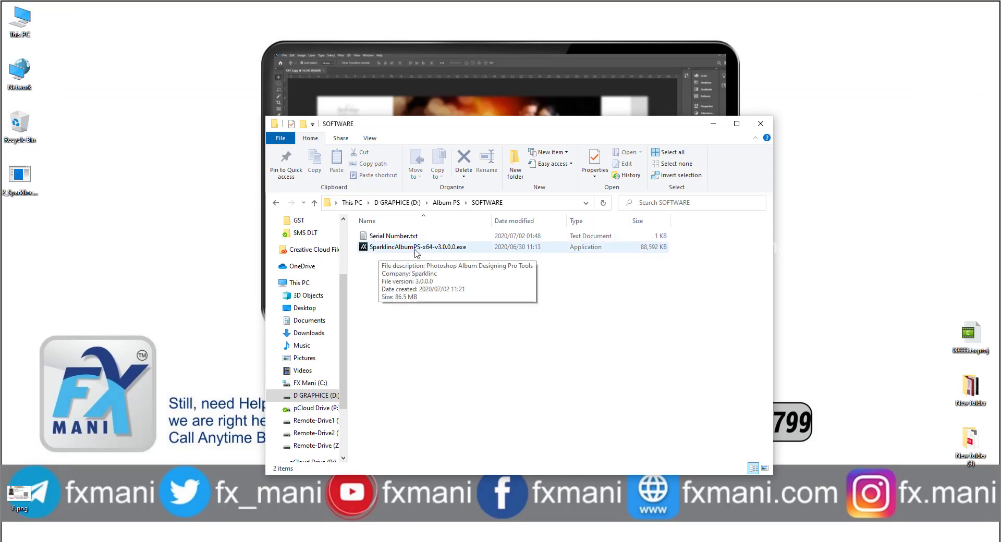
left_click(386, 237)
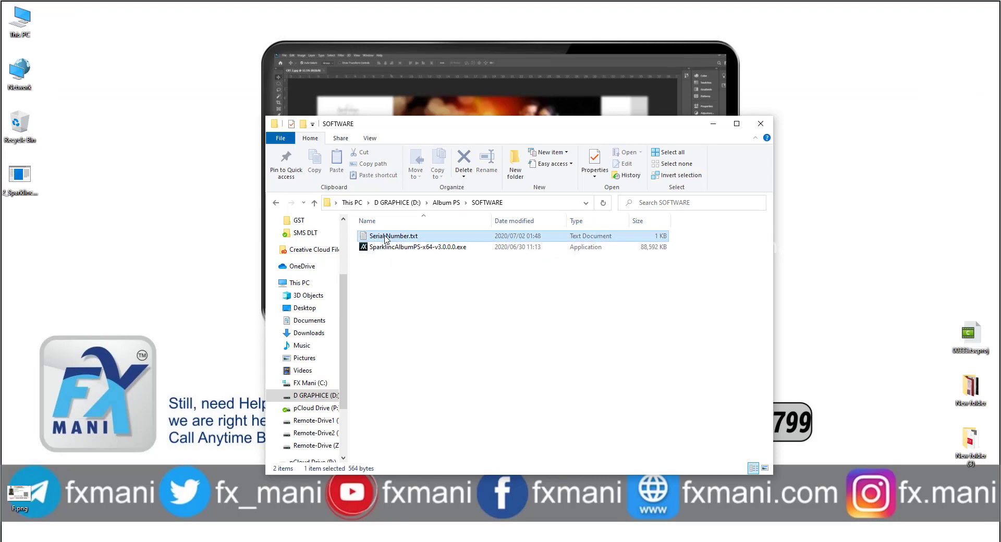
double_click(386, 237)
left_click_drag(766, 225, 598, 147)
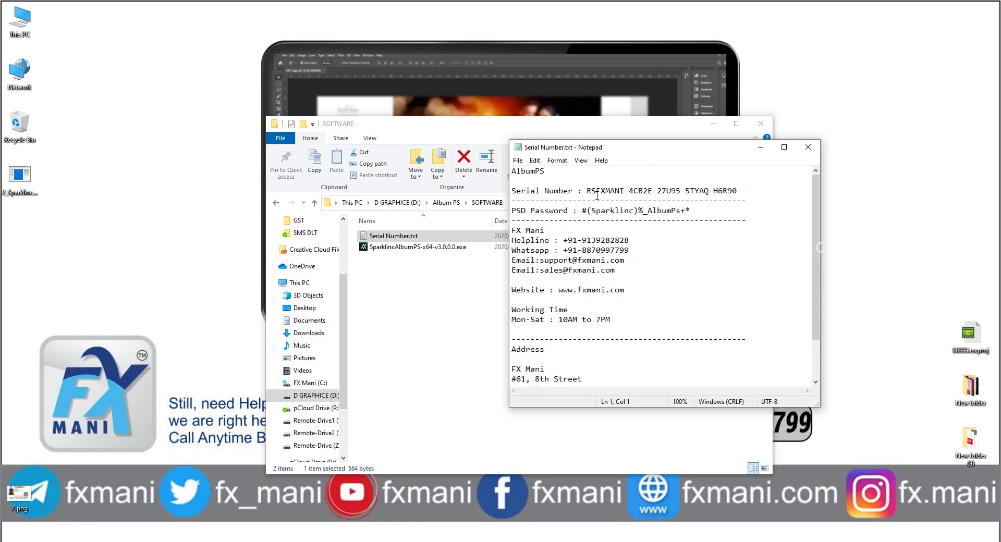
left_click_drag(586, 189, 771, 191)
key("ctrl+c")
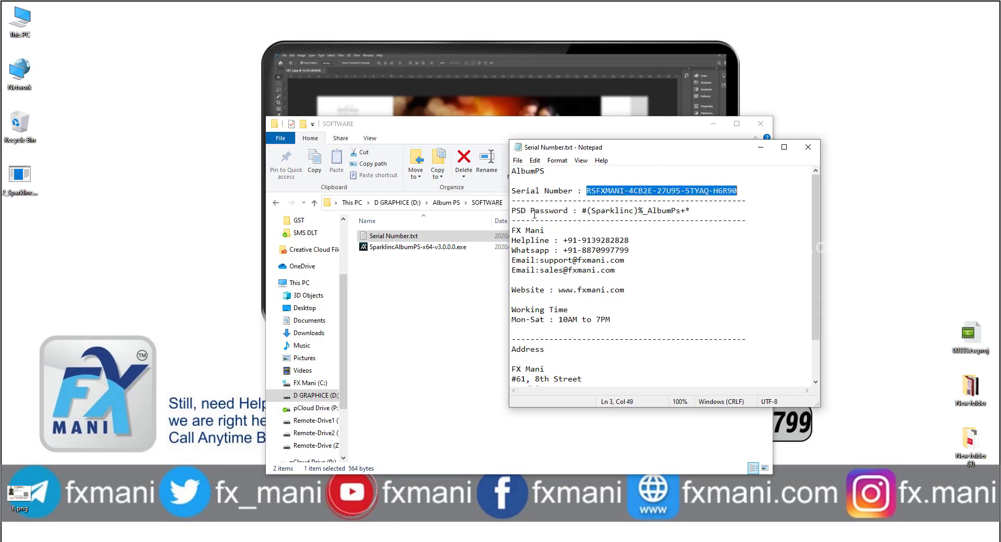
left_click_drag(581, 211, 711, 211)
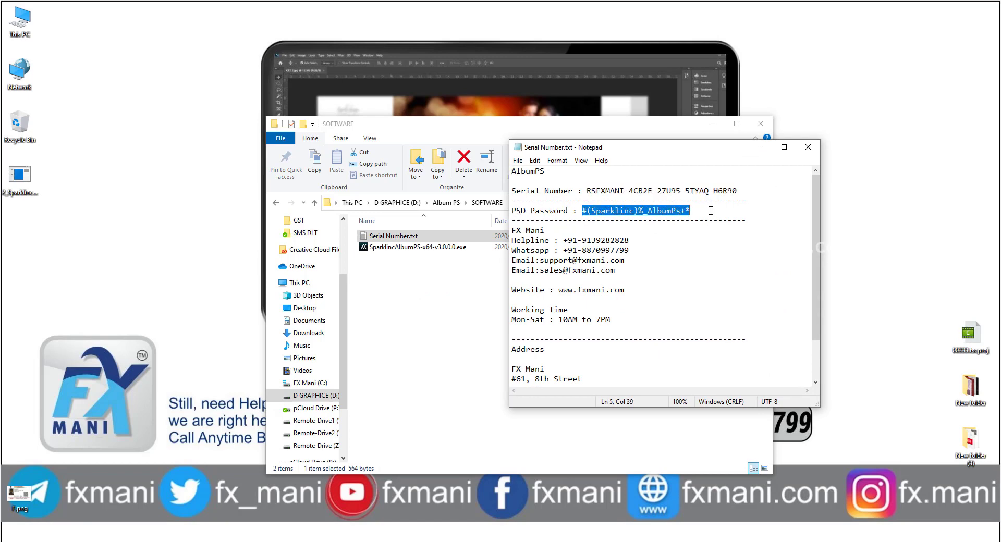
Close the serial notes and launch SparklincAlbumPS-x64-v3.0.0.0.exe.
scroll(599, 245, "down", 2)
scroll(599, 245, "up", 2)
left_click(807, 147)
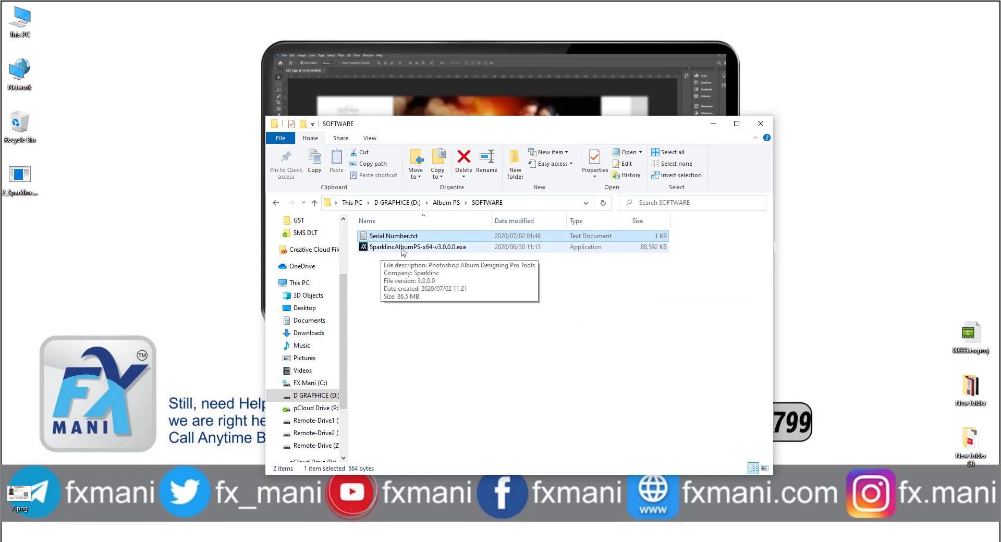
double_click(402, 249)
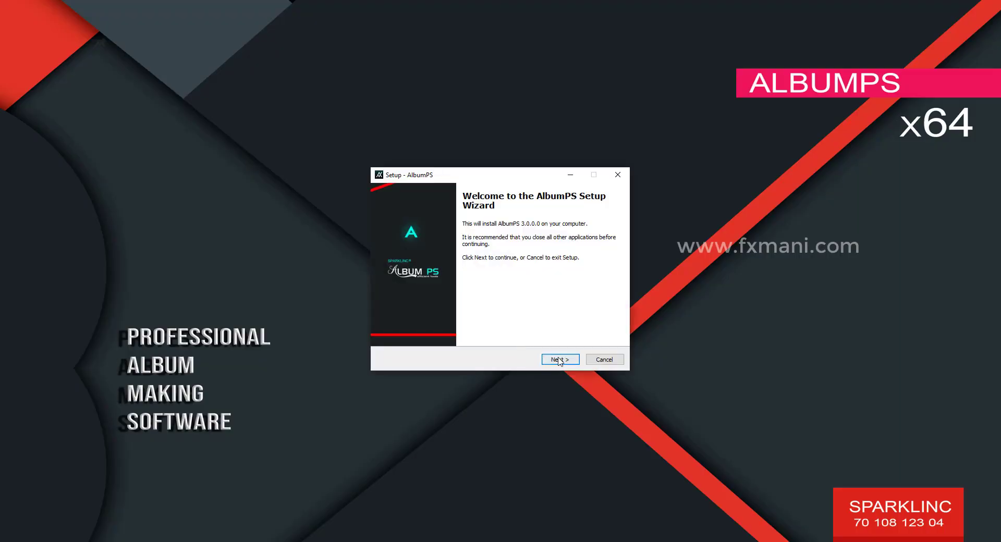
Accept the AlbumPS licence agreement and continue to the user information page.
left_click(560, 360)
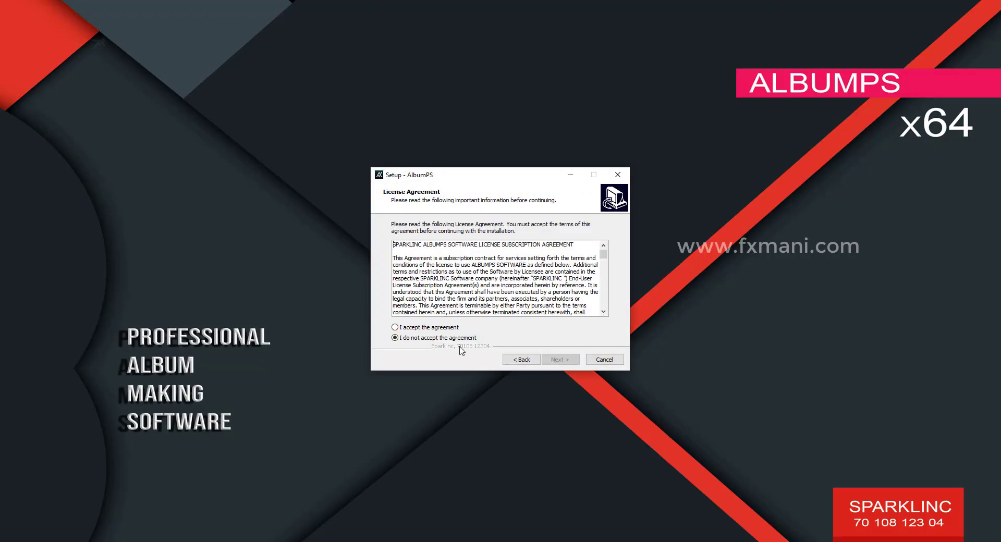
left_click(417, 328)
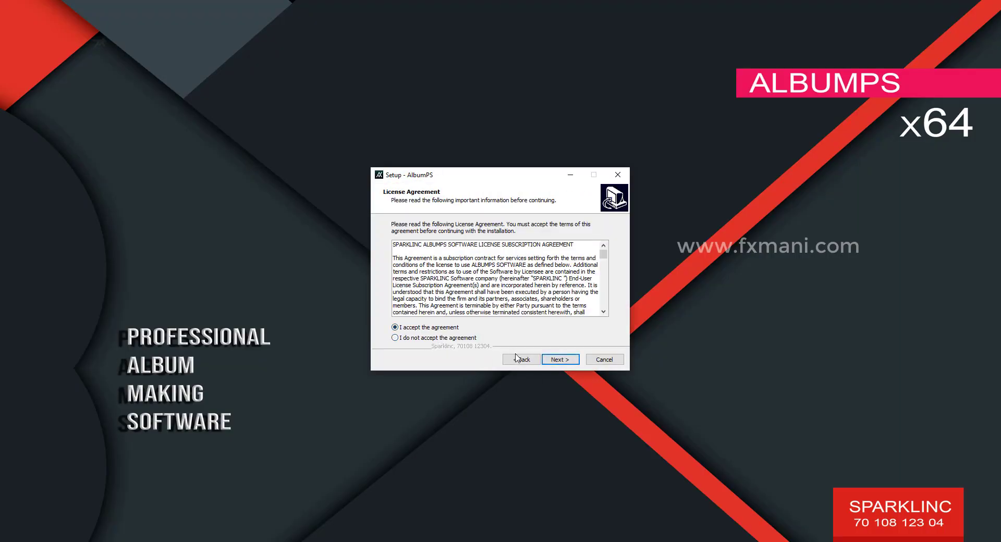
left_click(558, 360)
left_click(558, 361)
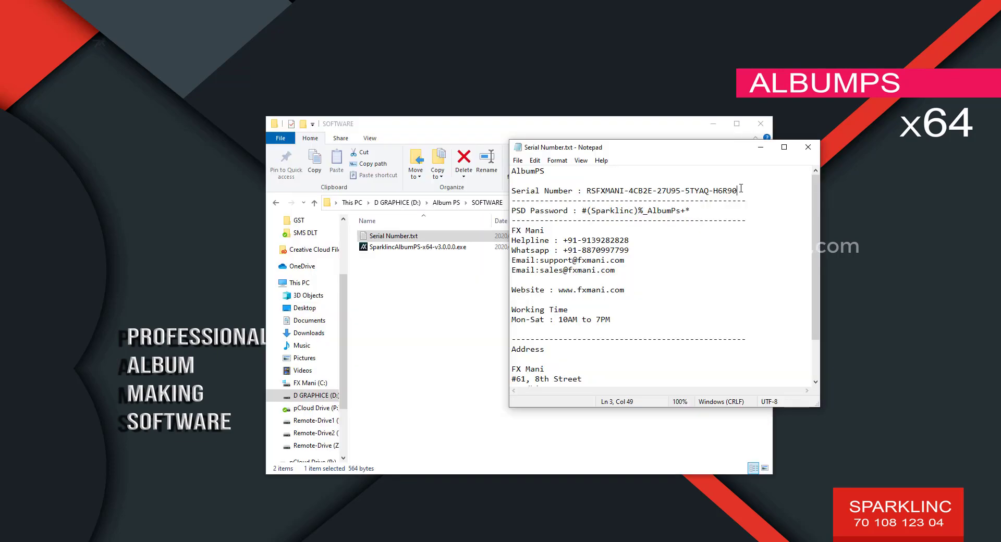
Copy the serial number from Notepad and paste it into the setup's serial field.
left_click_drag(737, 191, 589, 192)
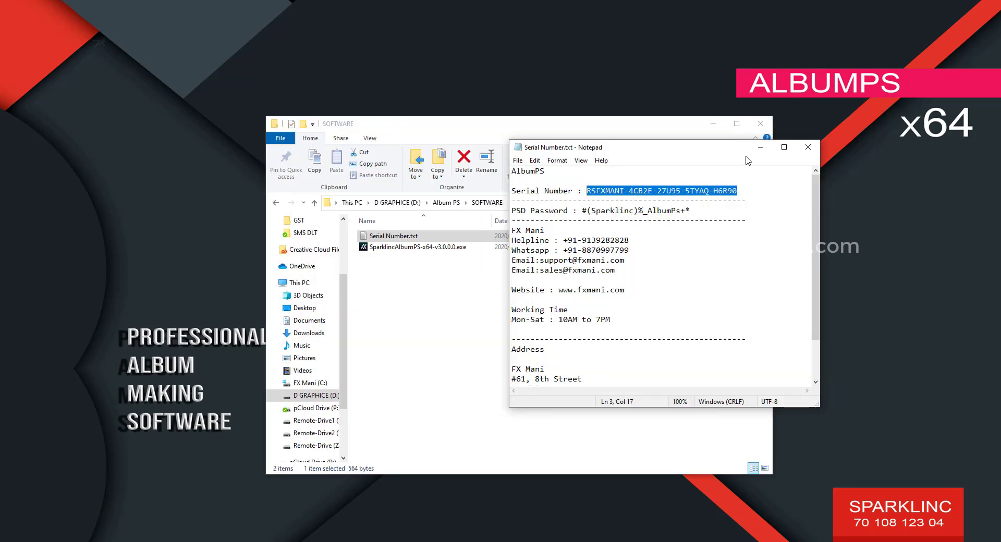
left_click(760, 147)
left_click(713, 123)
left_click(416, 288)
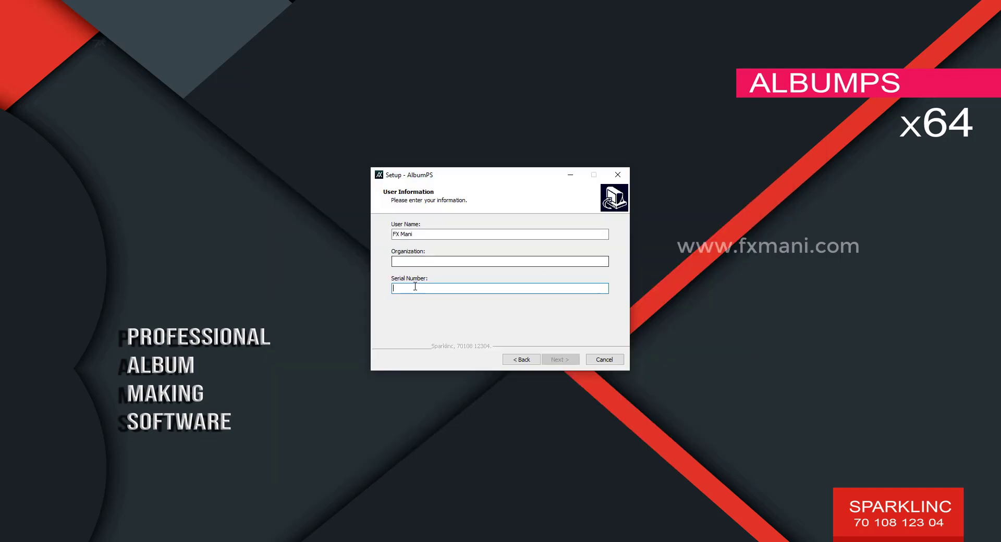
key("ctrl+v")
left_click(562, 363)
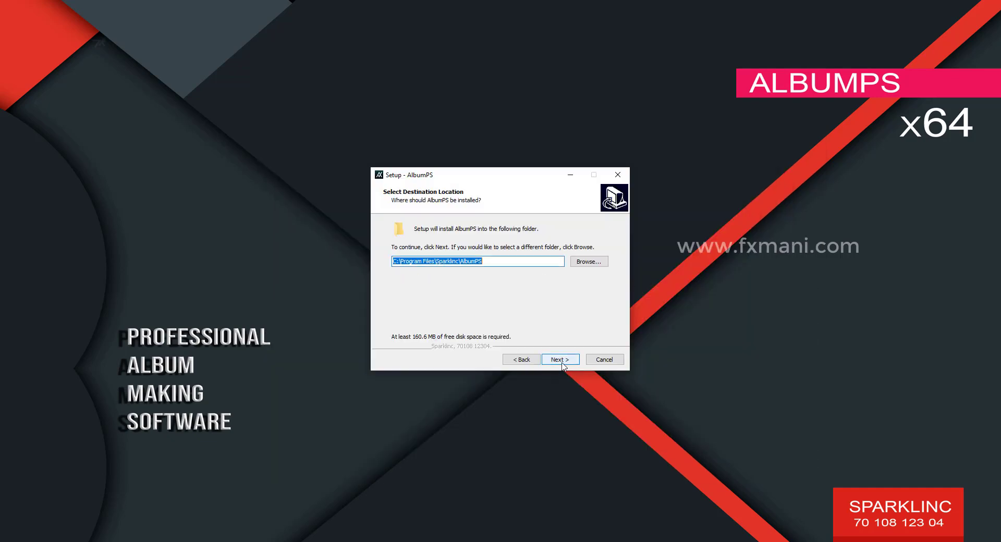
Keep the default install folder and shortcut options, start installing, and close the pop-up browser.
left_click(572, 361)
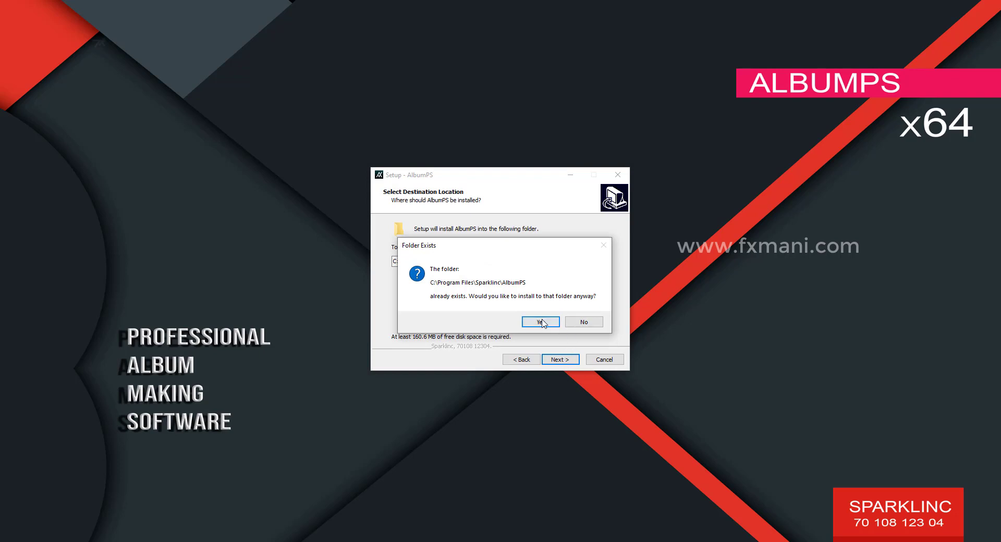
left_click(542, 323)
left_click(561, 360)
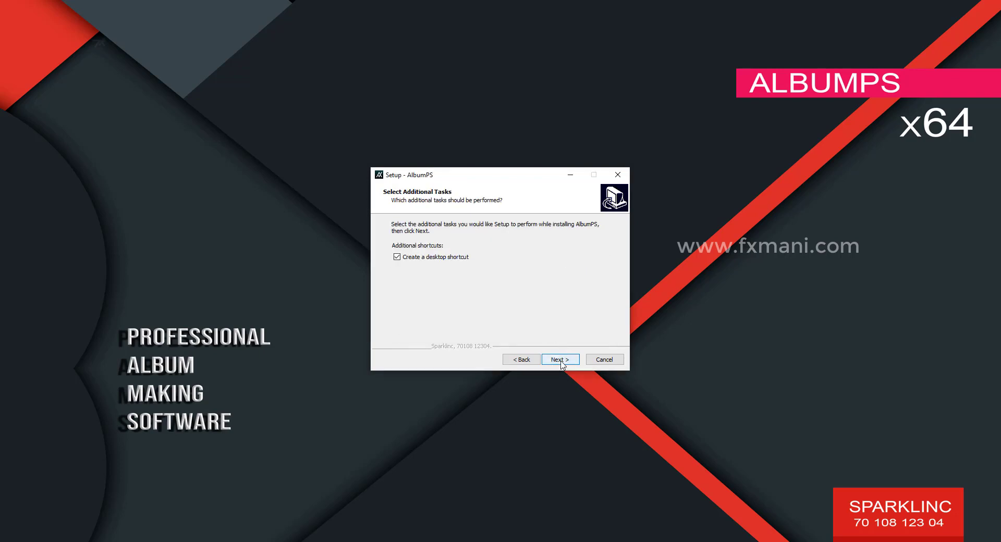
left_click(562, 363)
left_click(561, 361)
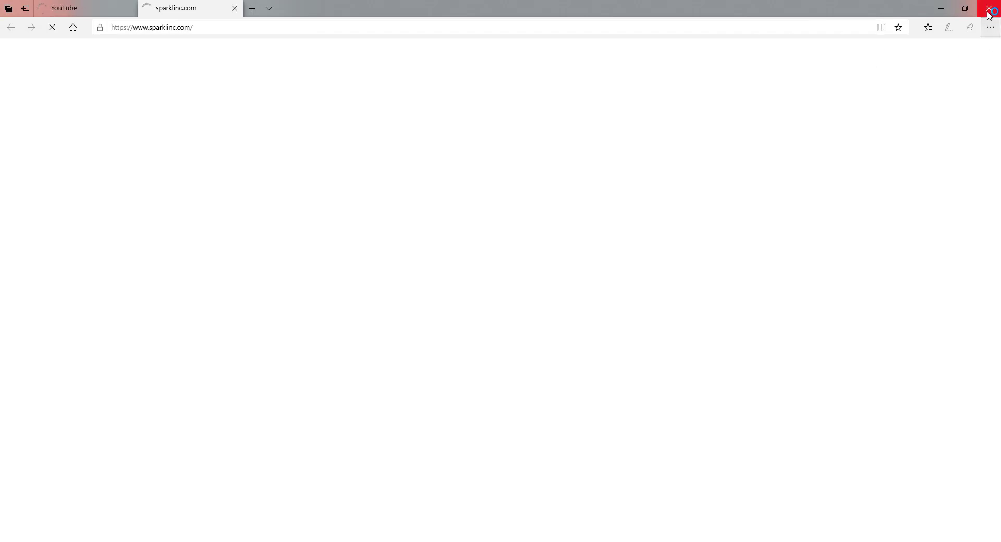
left_click(989, 9)
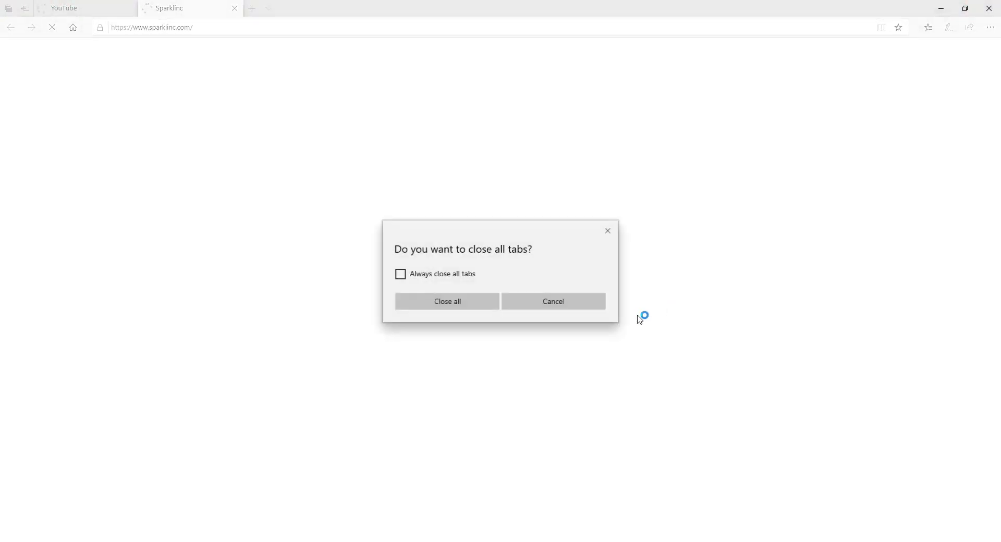
left_click(448, 301)
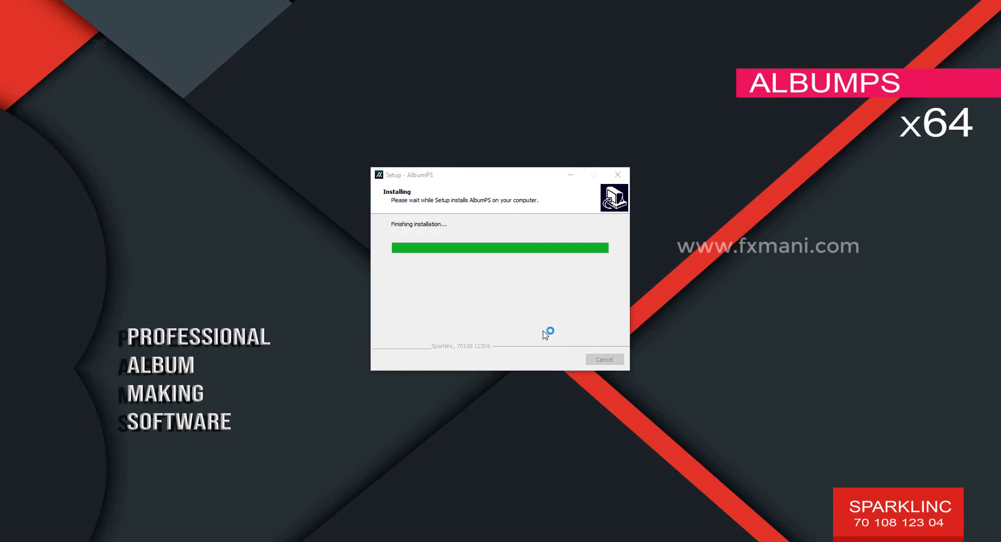
Finish setup with 'No, I will restart the computer later' and select the desktop installer file.
left_click(568, 364)
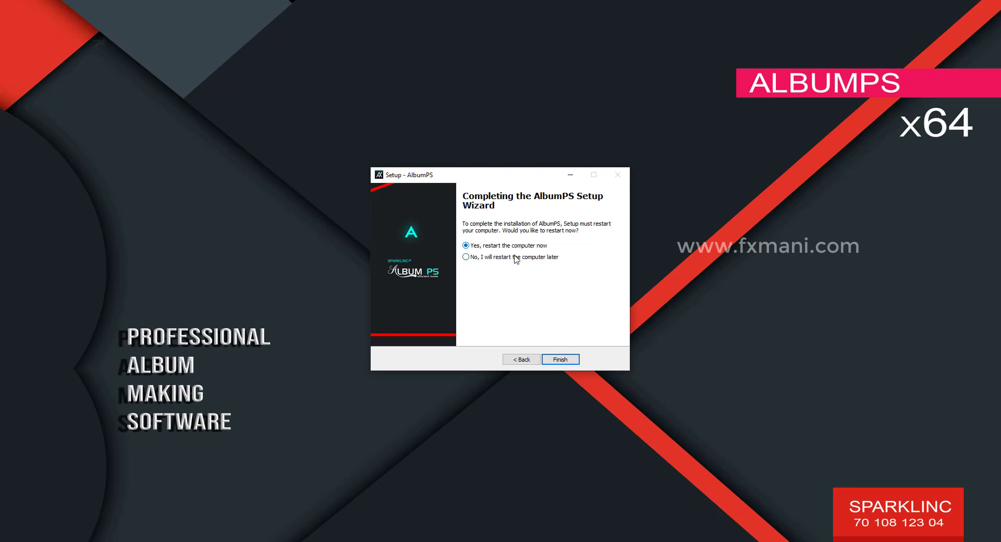
left_click(562, 360)
left_click(23, 180)
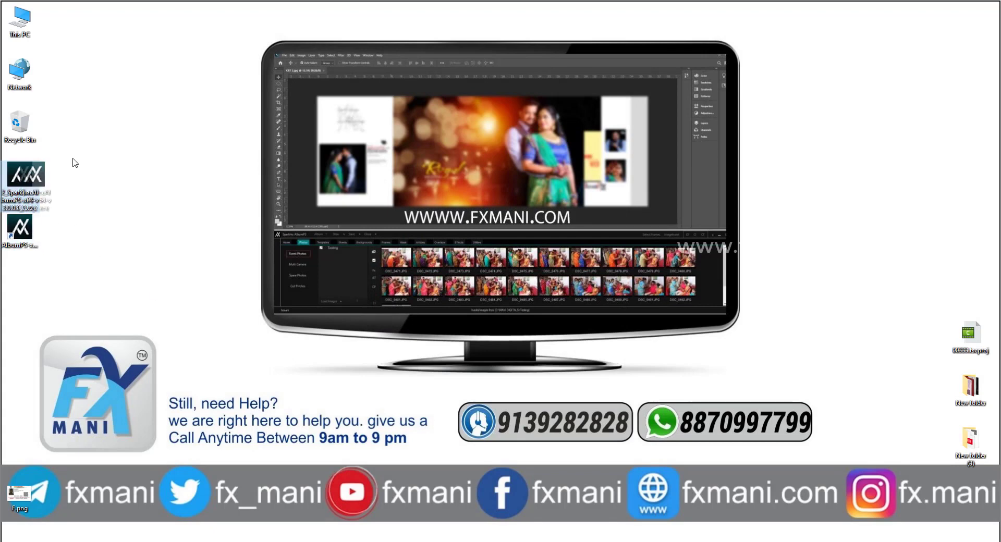
Tidy the desktop icons, launch AlbumPS from its shortcut, and minimise Photoshop.
left_click_drag(16, 187, 59, 20)
mouse_move(19, 227)
left_mouse_down()
mouse_move(21, 166)
mouse_move(32, 166)
left_mouse_up()
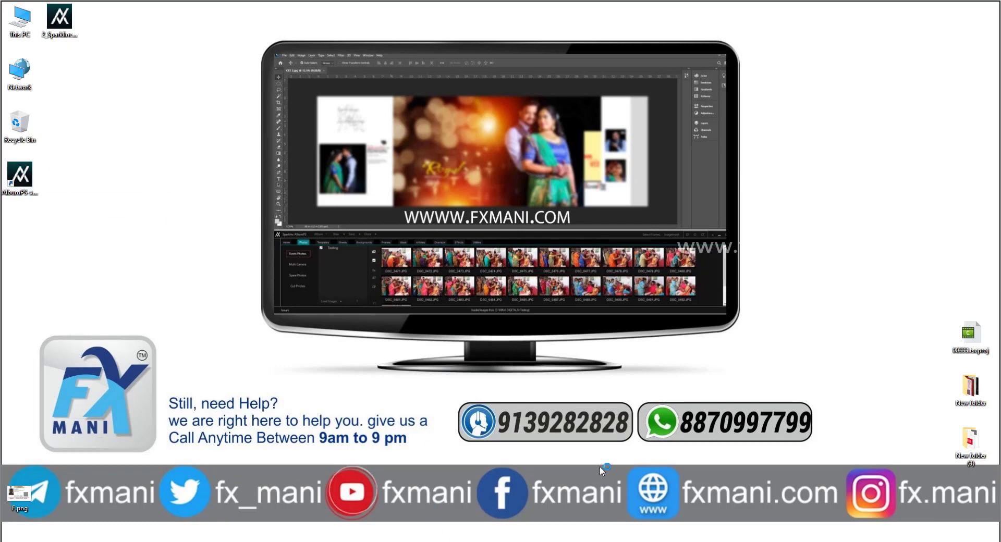
double_click(21, 175)
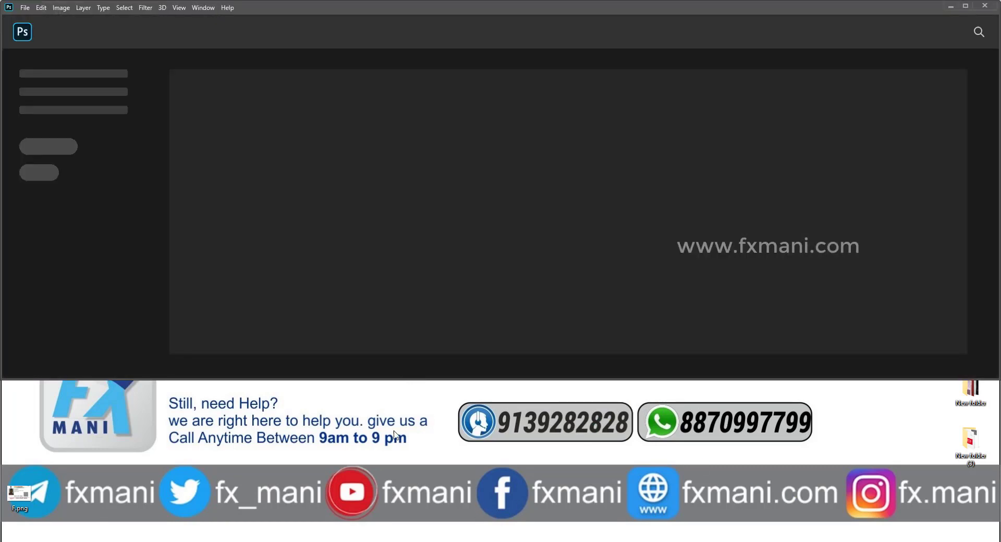
left_click(951, 7)
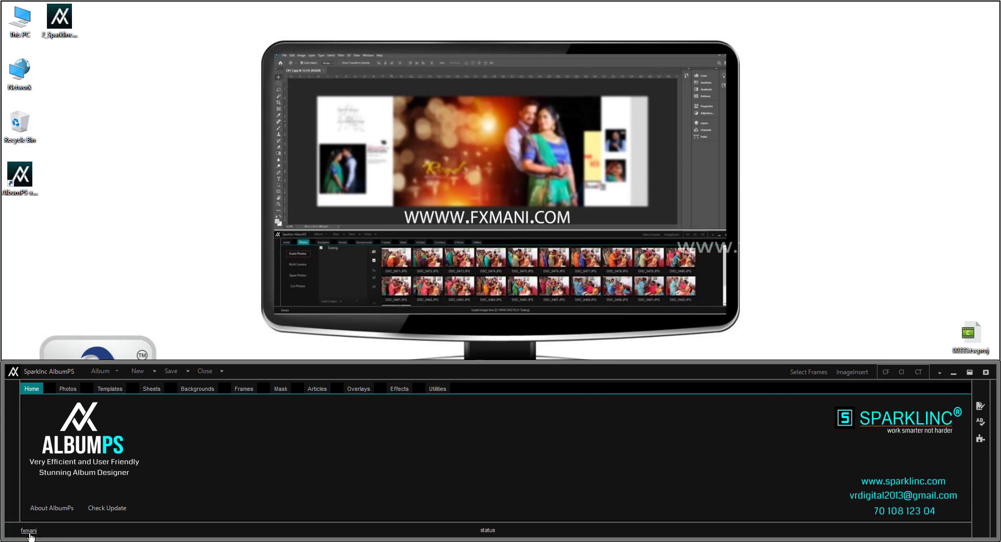
View the licence and subscription details, select their first two lines, and close them.
left_click(29, 534)
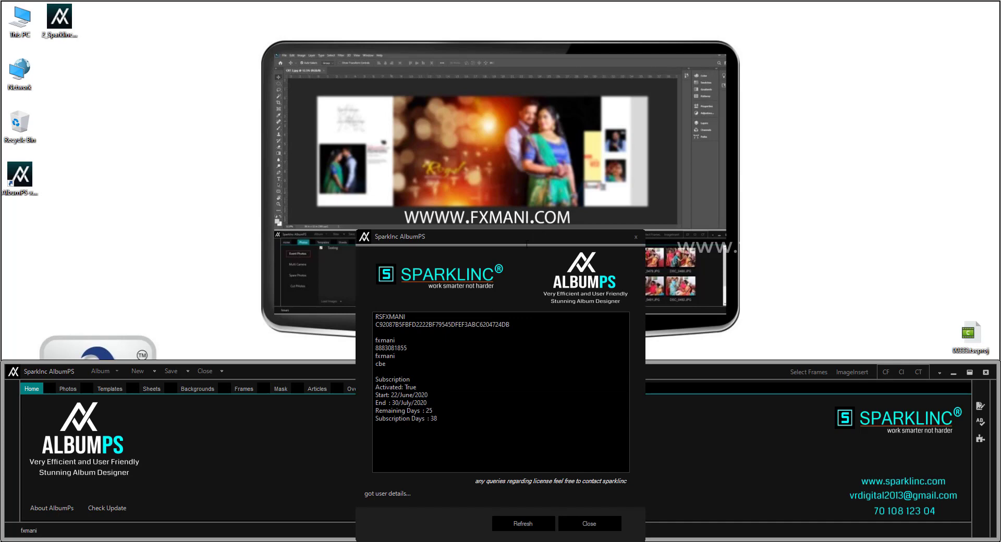
left_click_drag(376, 316, 510, 327)
key("alt+Tab")
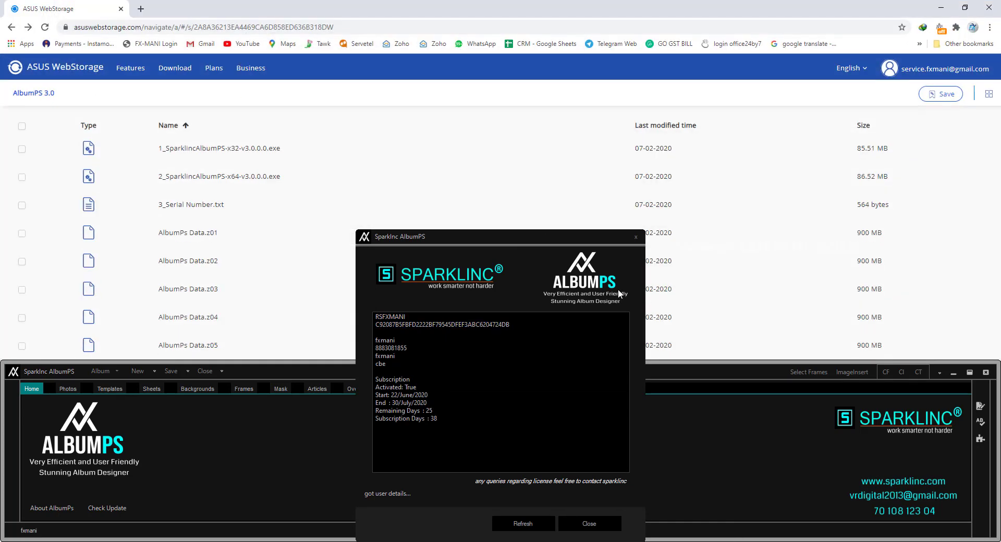
left_click(11, 27)
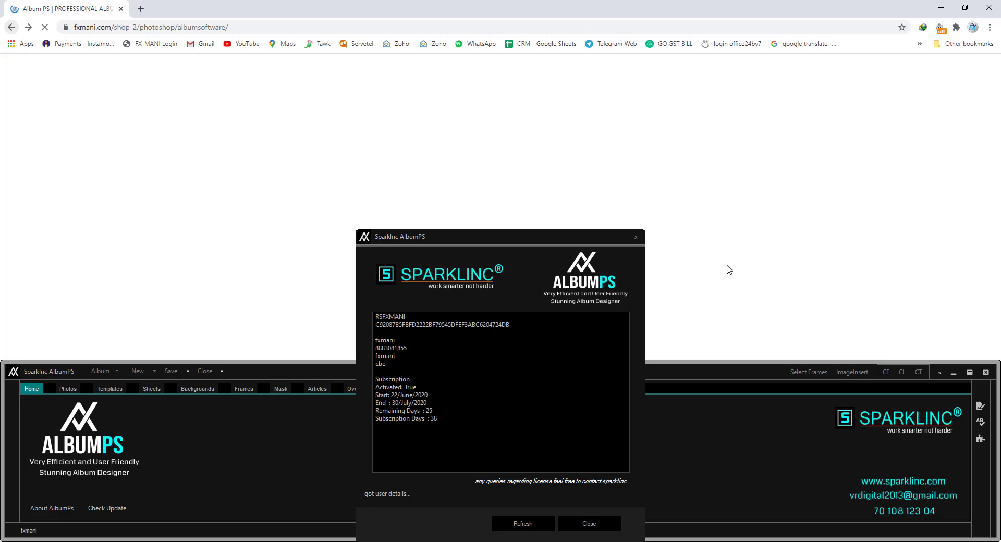
left_click(635, 237)
Scroll the Album PS product page to view the registration screen image.
scroll(440, 237, "down", 4)
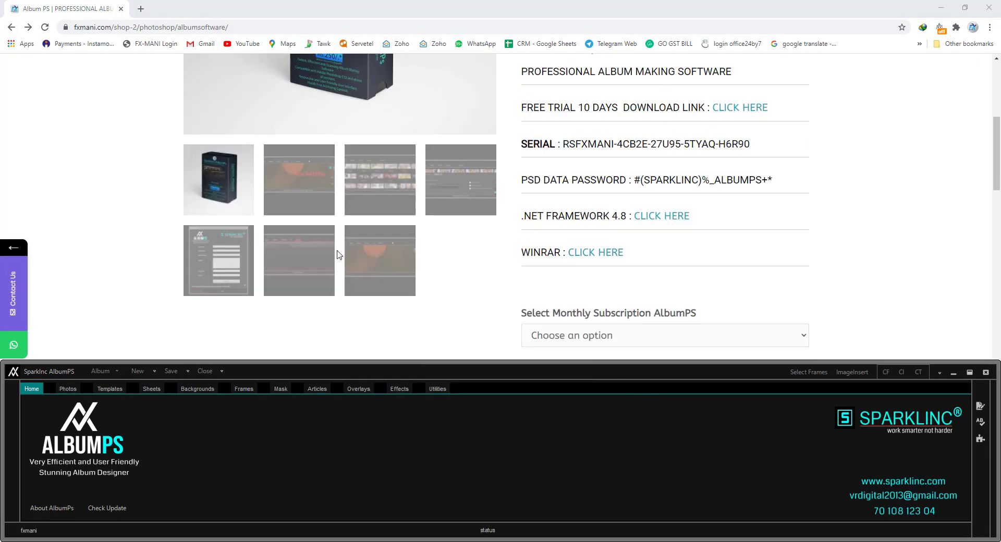
left_click(225, 260)
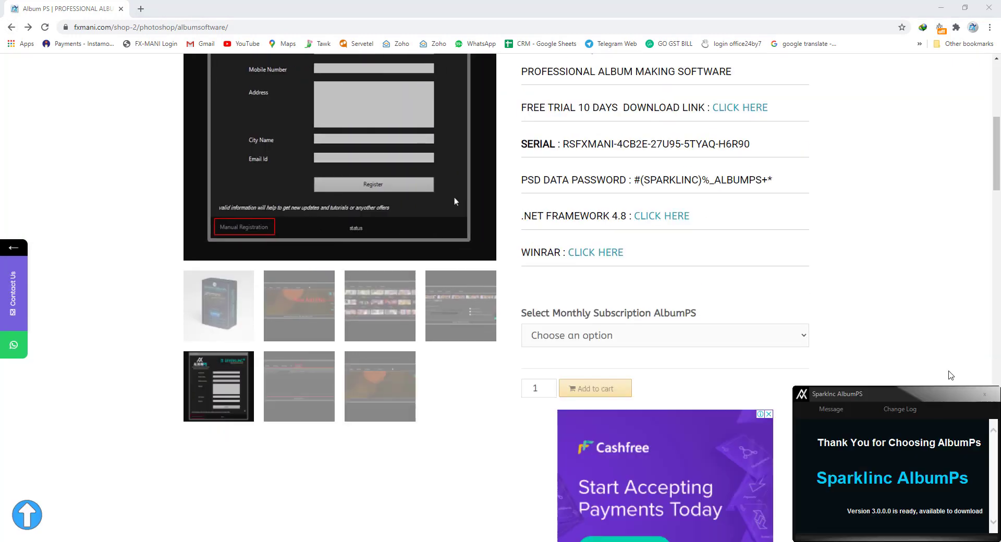
scroll(479, 196, "up", 2)
scroll(477, 315, "up", 1)
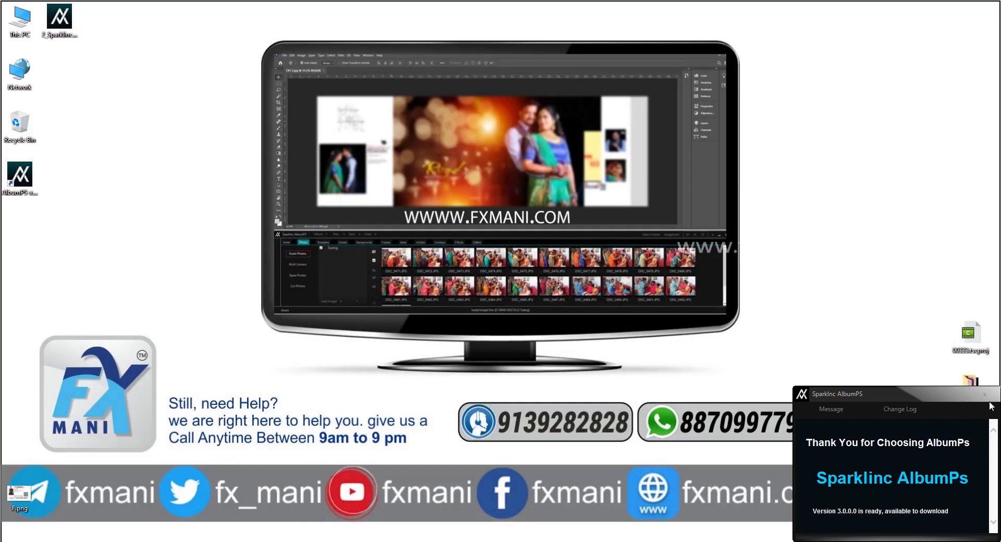
Dismiss the AlbumPS version notice, minimise AlbumPS, and highlight the contact and WhatsApp numbers.
left_click(985, 395)
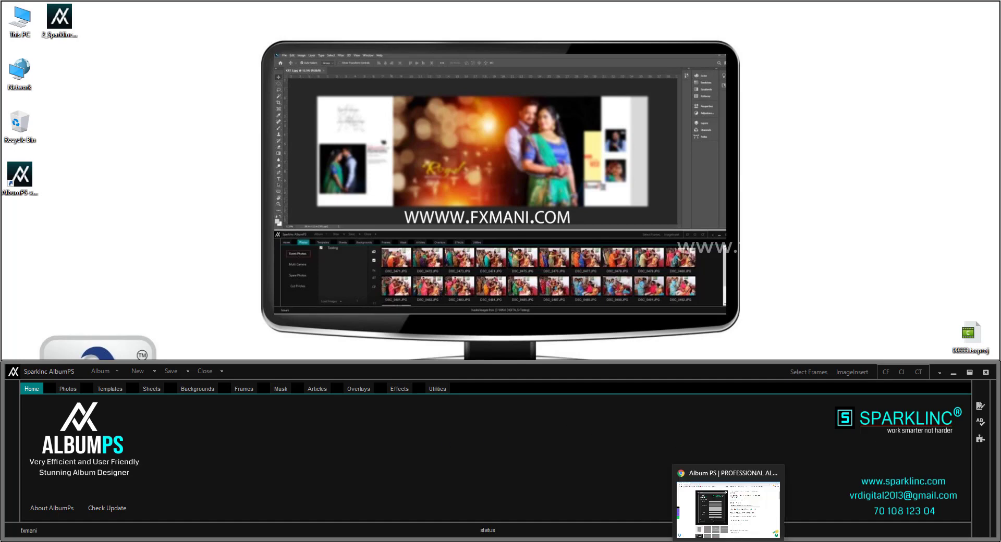
left_click(952, 374)
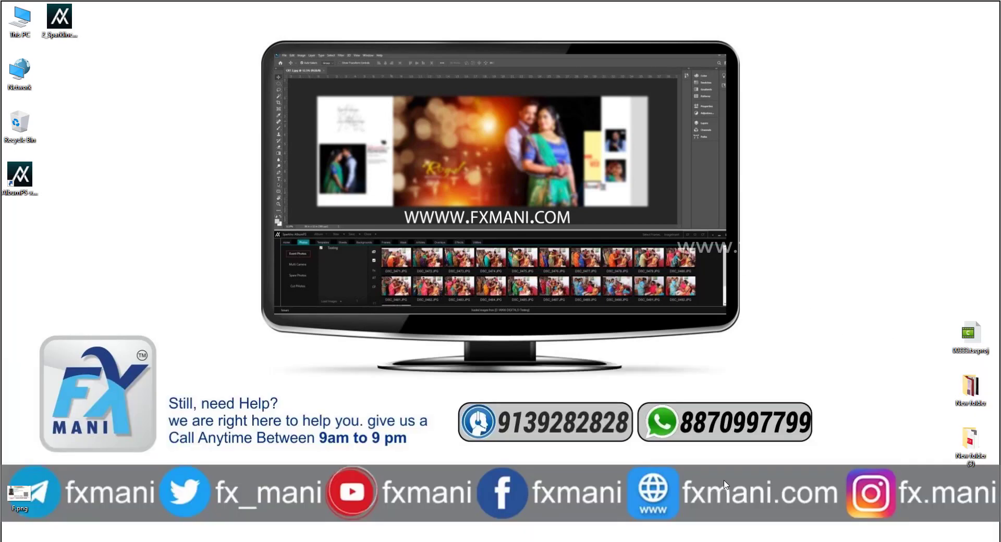
left_click_drag(676, 423, 839, 466)
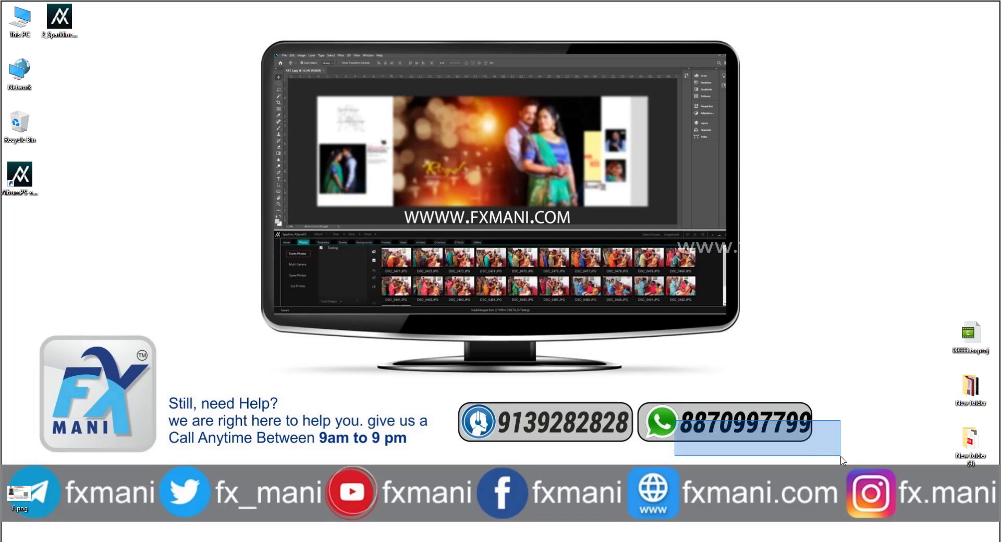
mouse_move(615, 387)
left_mouse_down()
mouse_move(839, 463)
mouse_move(837, 448)
left_mouse_up()
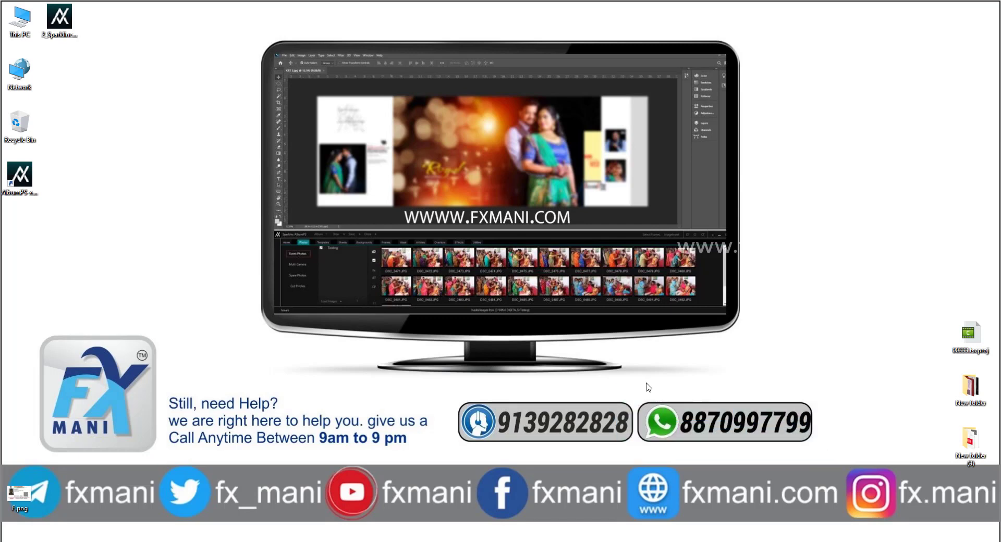
left_click_drag(639, 386, 824, 449)
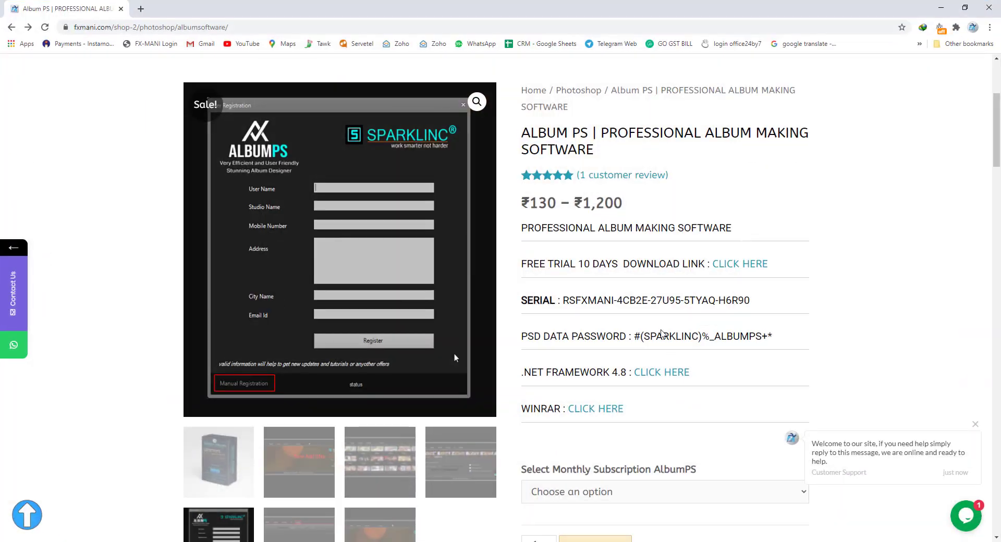
Cycle the subscription through 01, 03 and 12 months and highlight the ₹1,200 price.
scroll(755, 376, "down", 1)
scroll(755, 376, "down", 3)
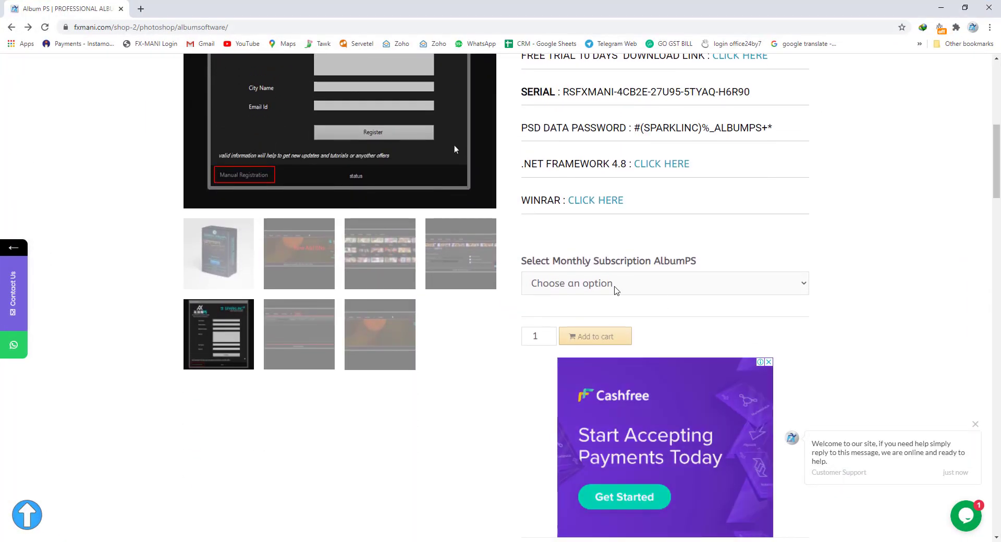
left_click(616, 291)
left_click(599, 311)
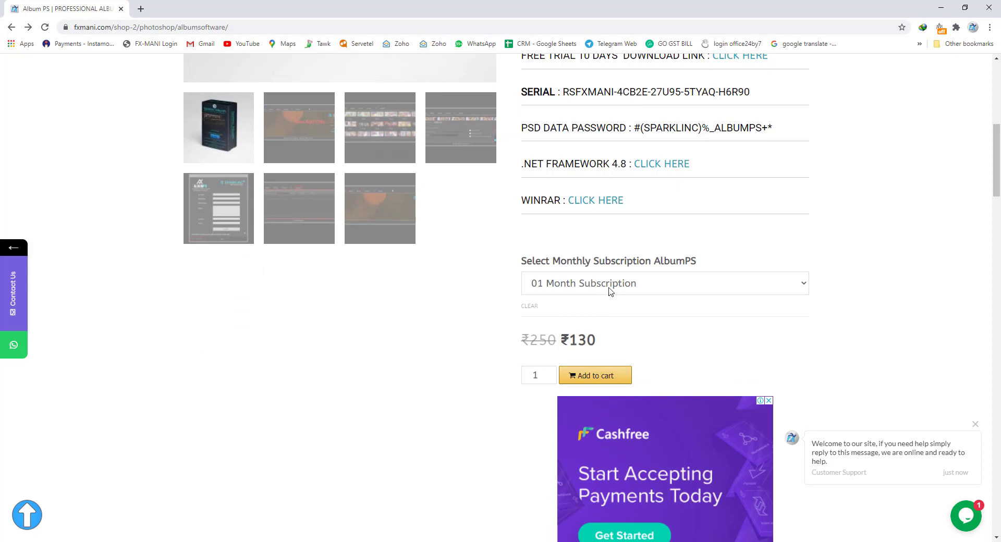
left_click(610, 290)
left_click(597, 325)
left_click(629, 290)
left_click(599, 352)
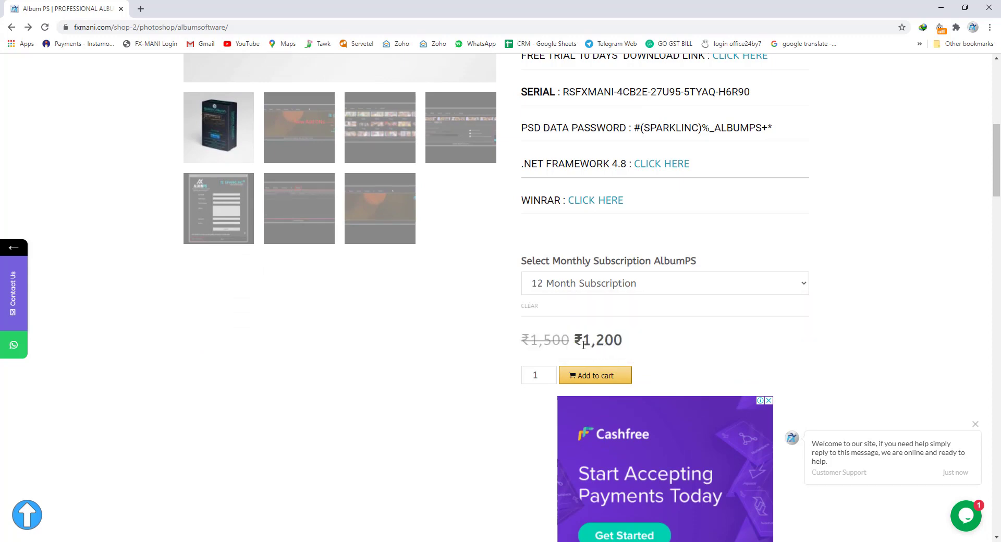
left_click_drag(583, 344, 636, 347)
Scroll back to the top and minimise the browser to the desktop.
scroll(723, 362, "up", 2)
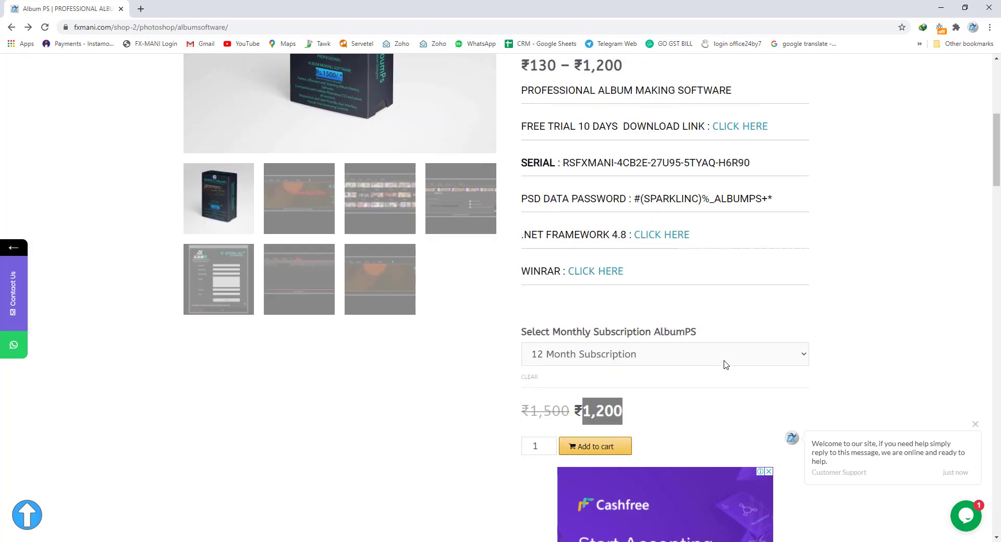
scroll(741, 386, "up", 5)
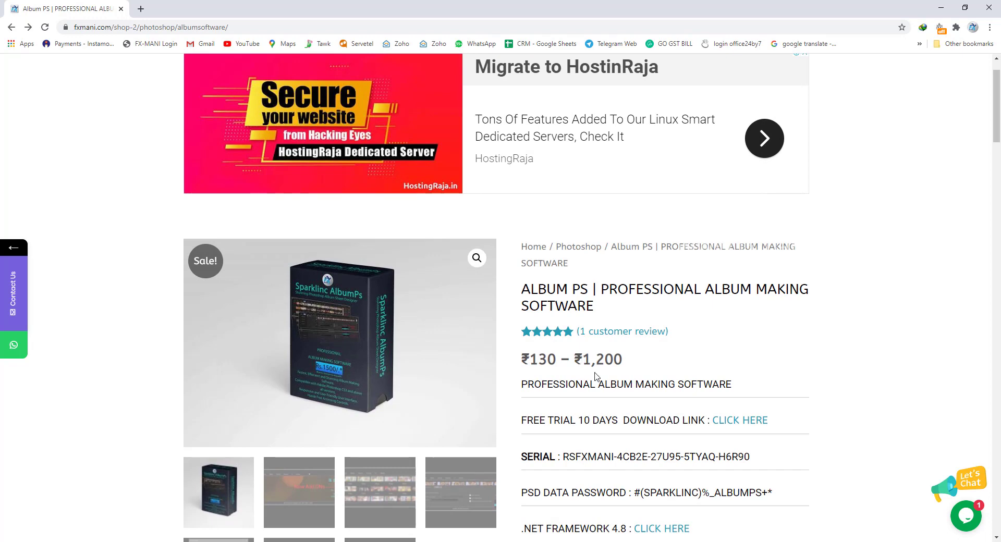
left_click(941, 9)
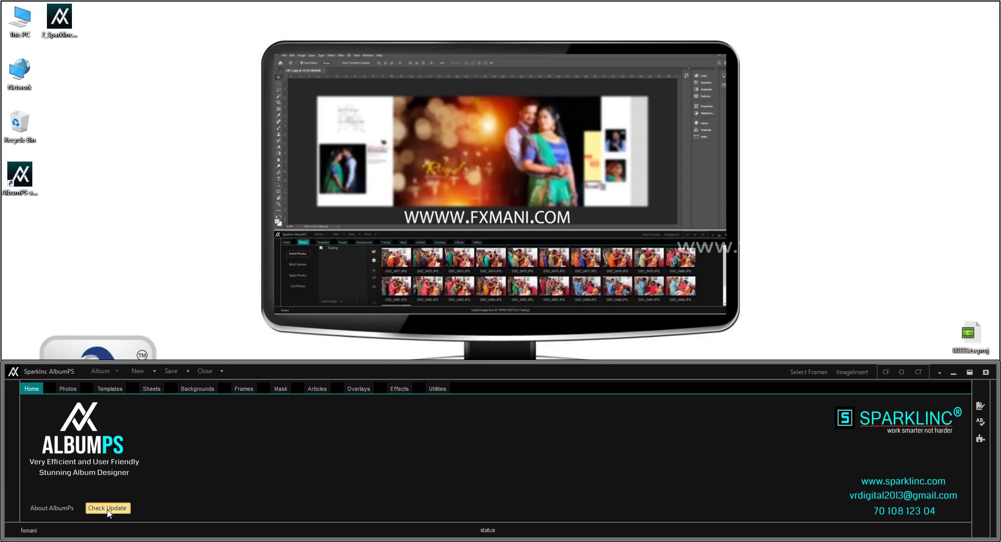
Check AlbumPS for updates, then set the product page back to 01 Month Subscription.
left_click(125, 510)
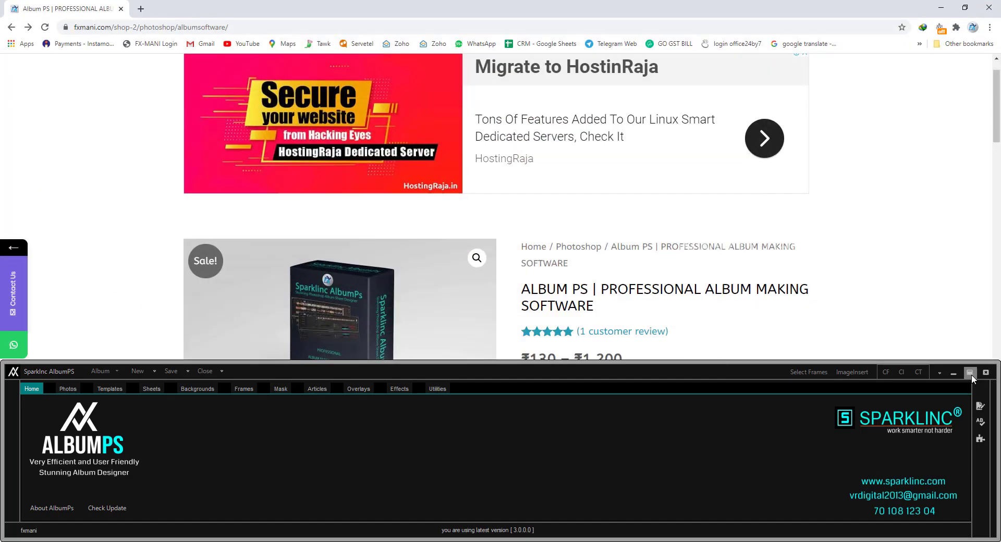
left_click(953, 373)
scroll(919, 379, "down", 6)
left_click(632, 341)
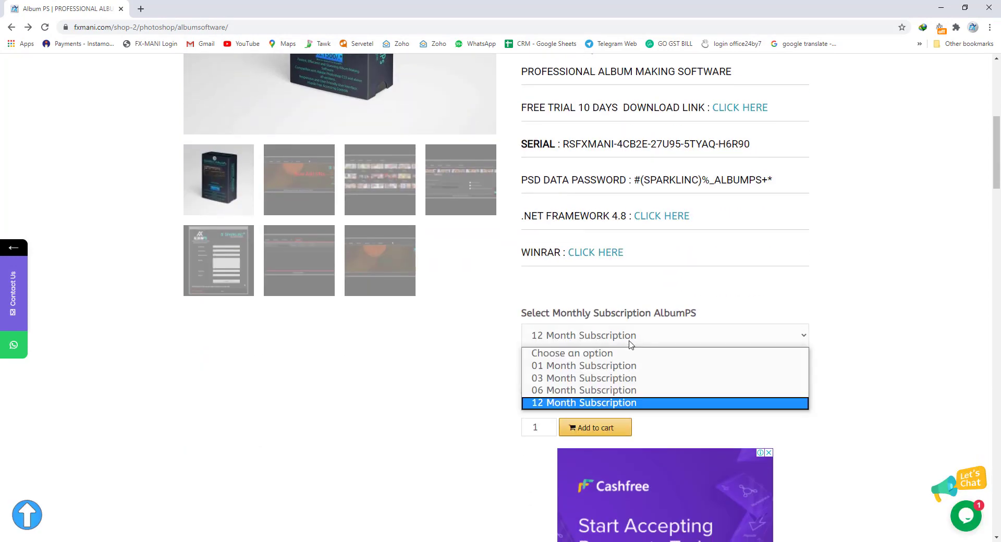
left_click(612, 366)
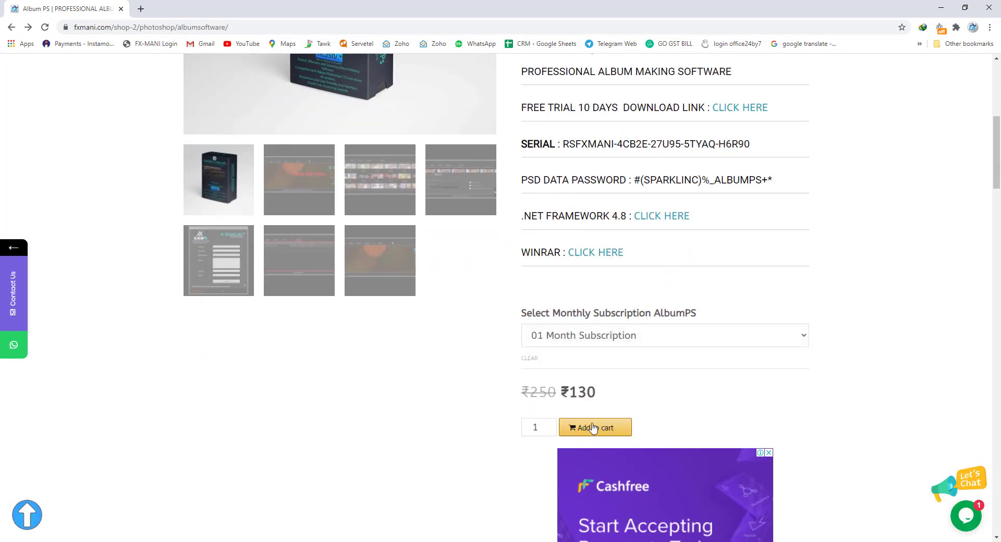
scroll(812, 396, "up", 7)
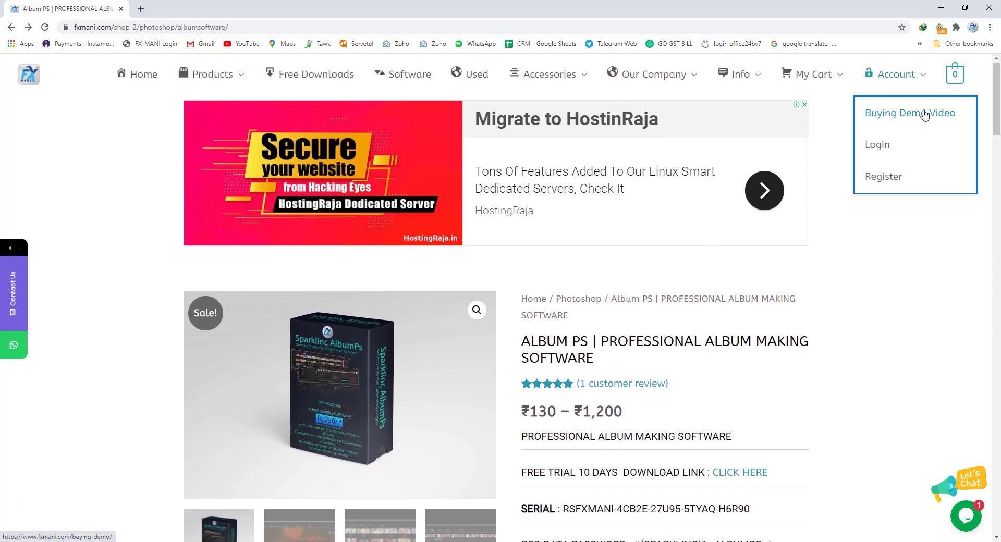
Open the Buying Demo Video page and mute the video.
left_click(913, 116)
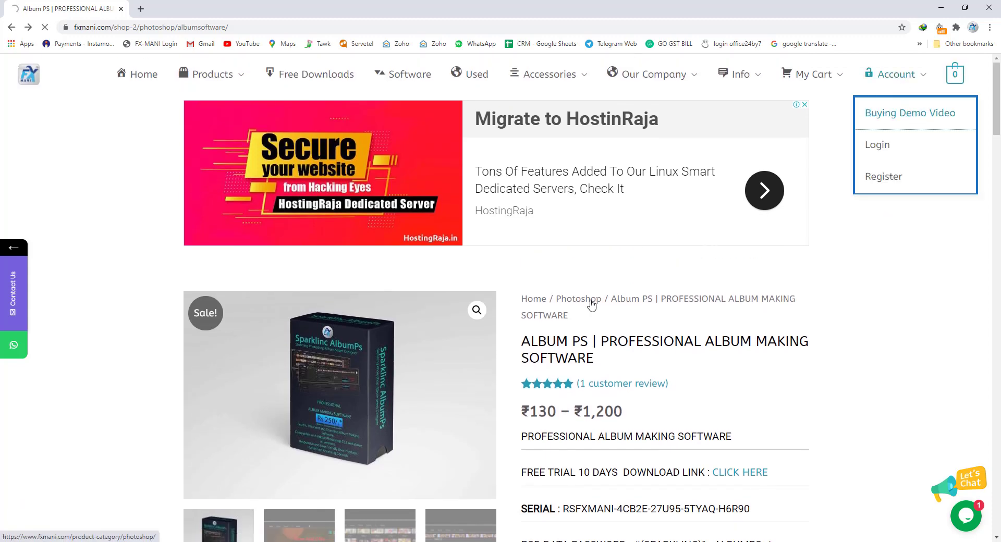
scroll(645, 336, "down", 5)
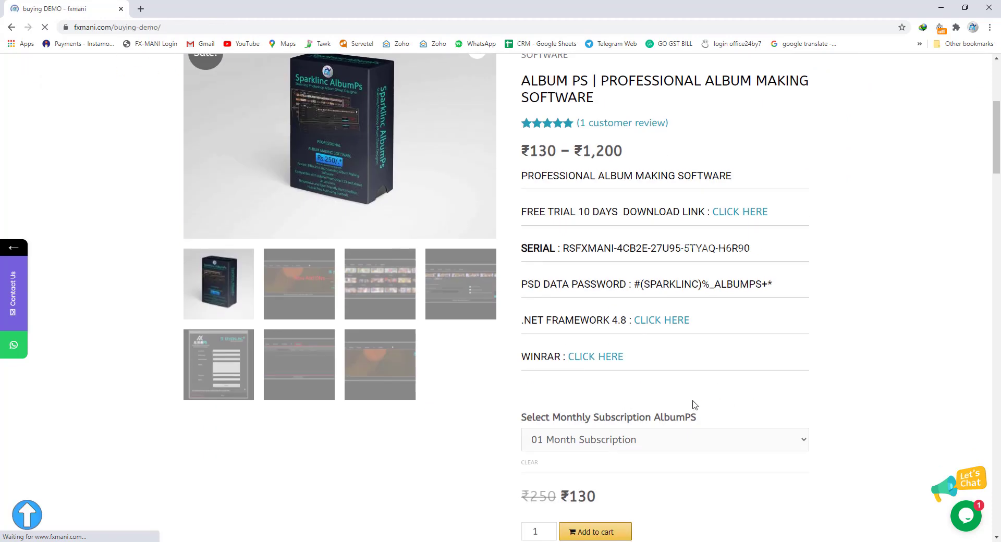
scroll(626, 401, "down", 10)
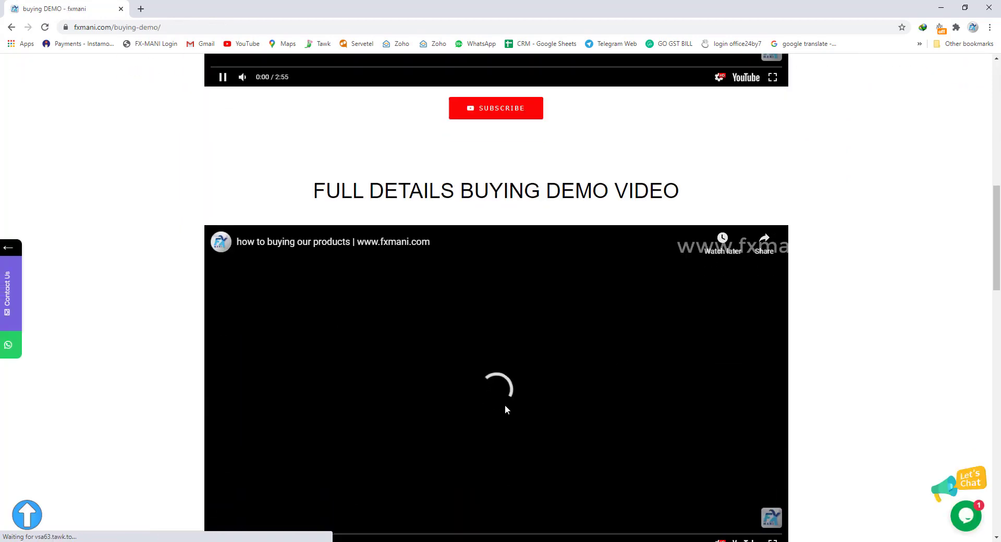
scroll(490, 391, "up", 6)
scroll(518, 398, "up", 4)
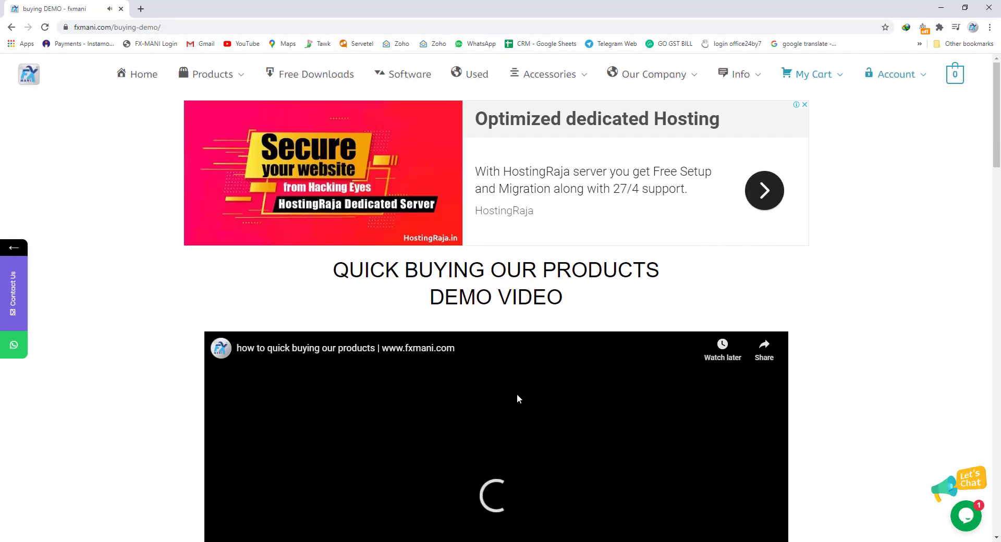
scroll(517, 399, "down", 4)
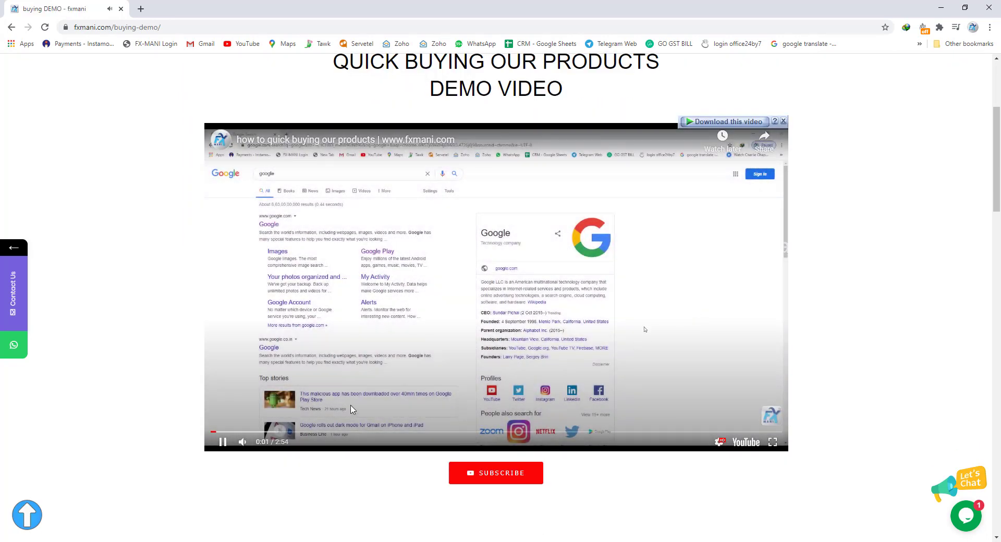
left_click(241, 441)
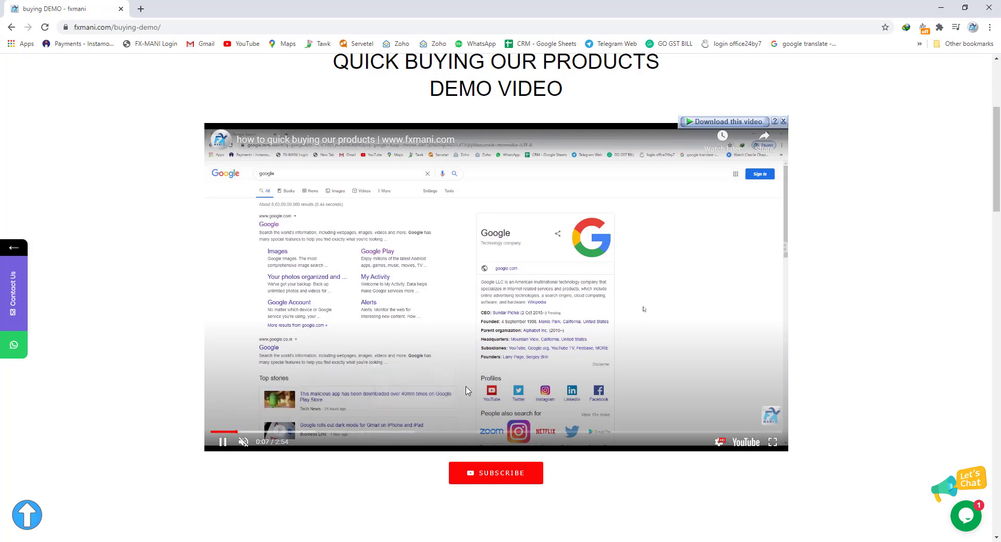
Go back to the Album PS product page and scroll down it.
key("alt+Left")
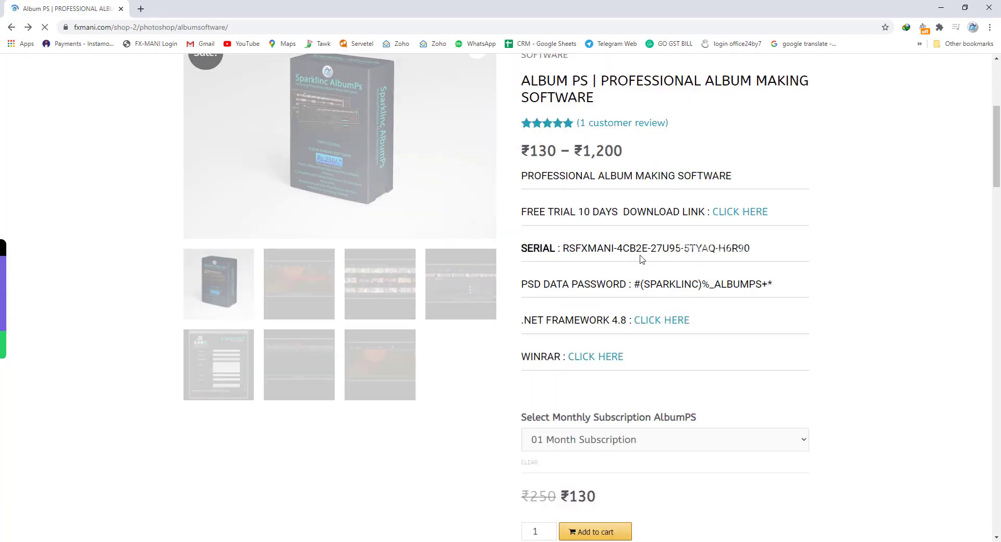
scroll(646, 415, "down", 1)
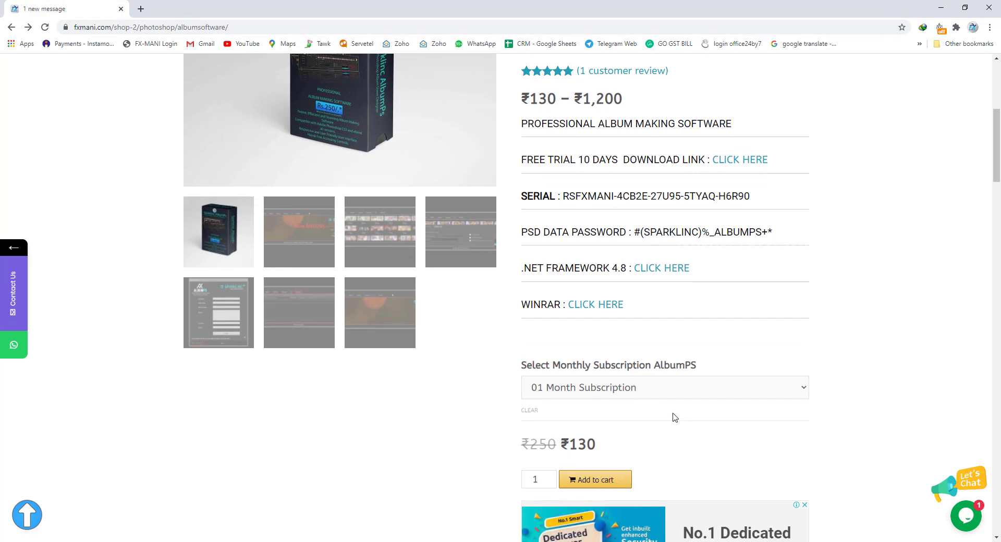
scroll(674, 416, "down", 2)
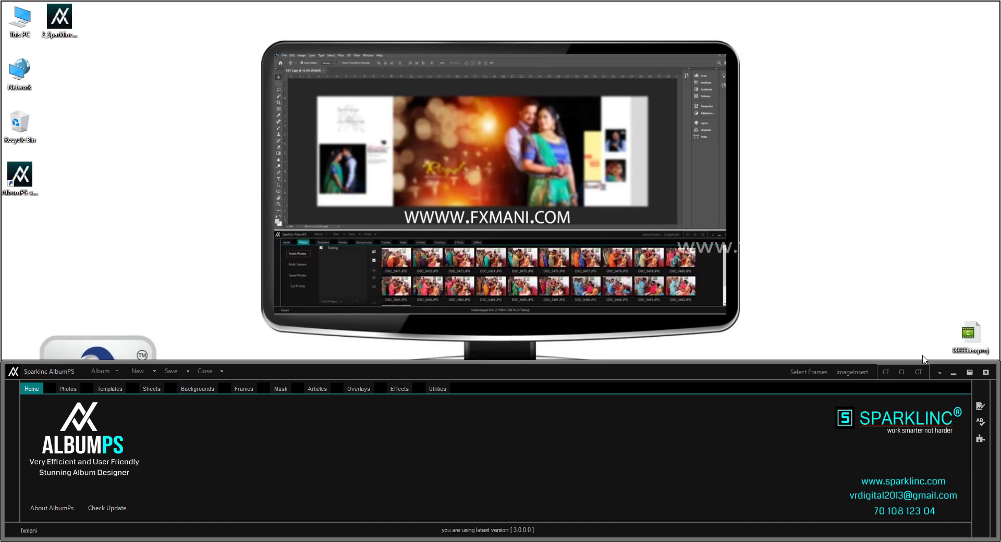
Hide AlbumPS, browse D GRAPHICE (D:) > Album PS > PSD DATA, then minimise the folder.
left_click(953, 373)
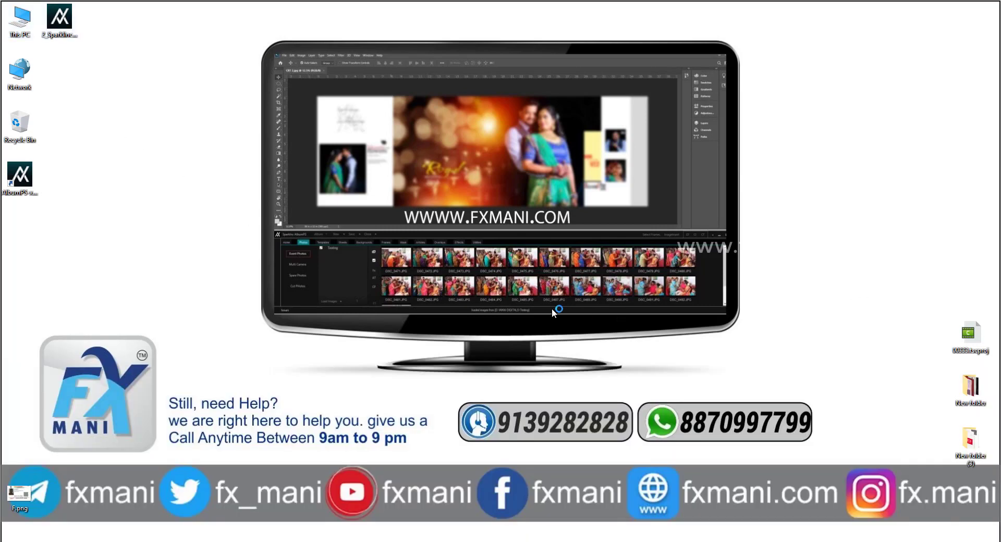
double_click(548, 280)
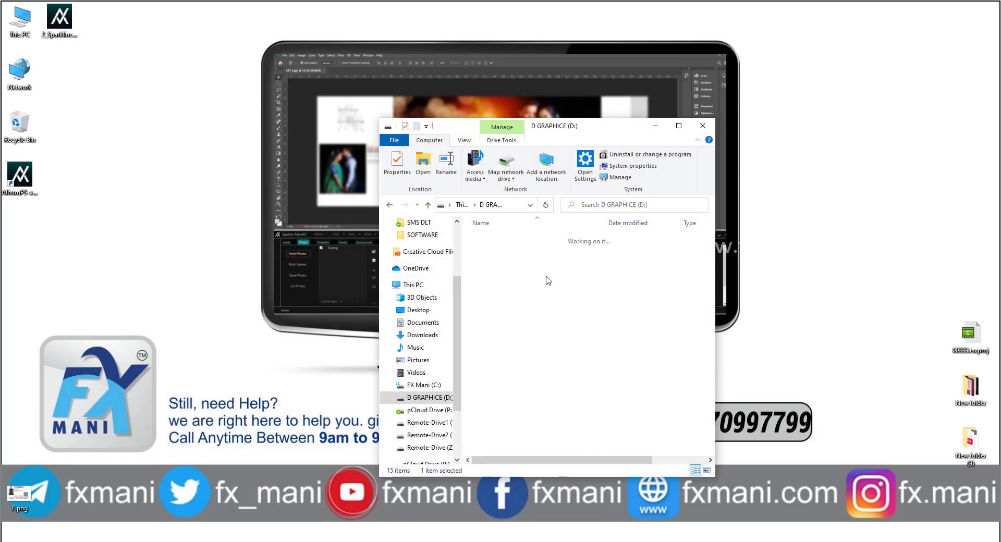
double_click(503, 238)
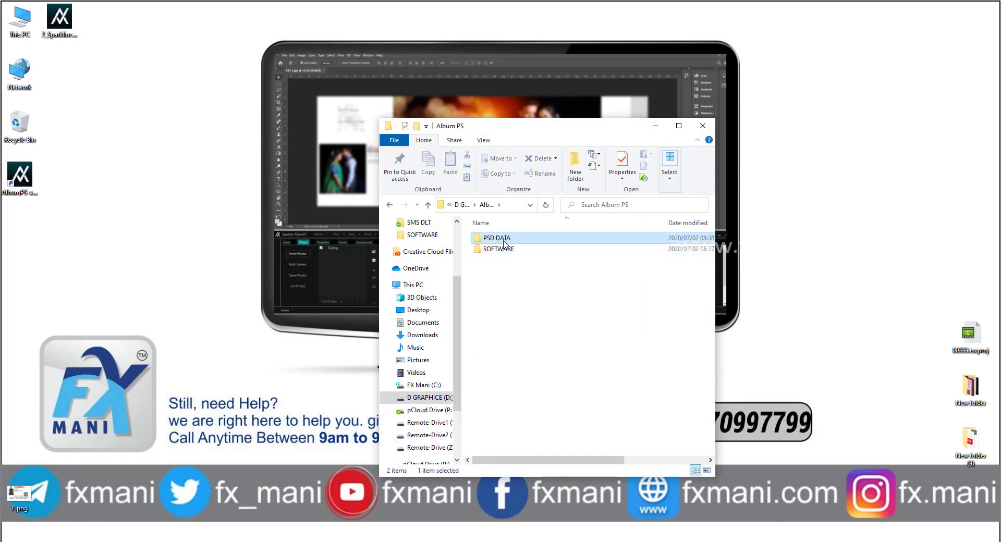
double_click(504, 240)
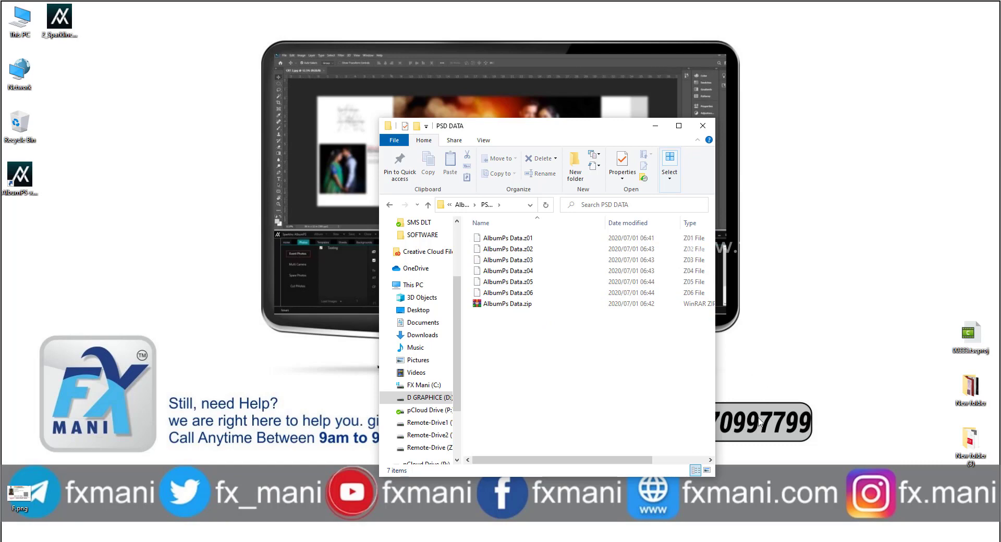
left_click(655, 126)
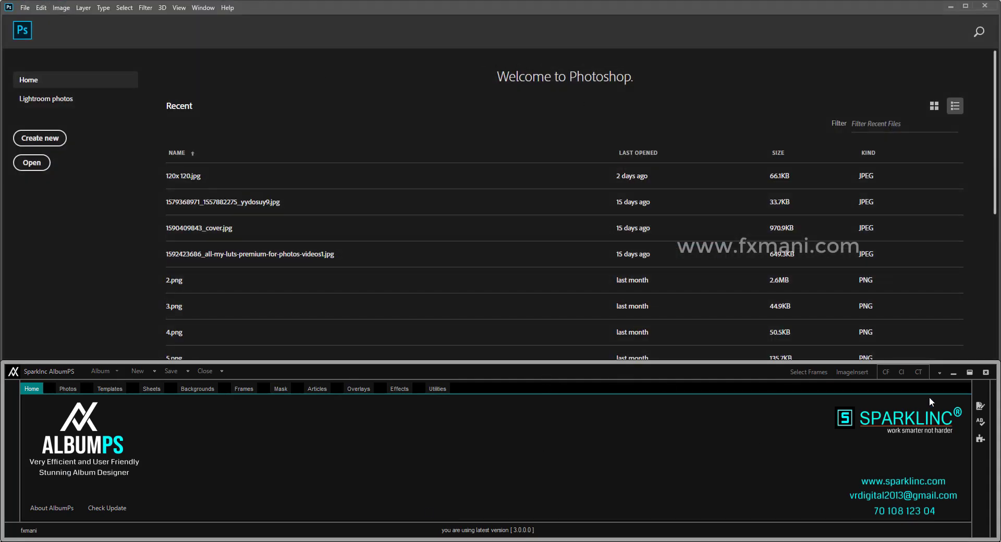
Apply the Photoshop Screen Top window position from the AlbumPS dropdown.
left_click(940, 373)
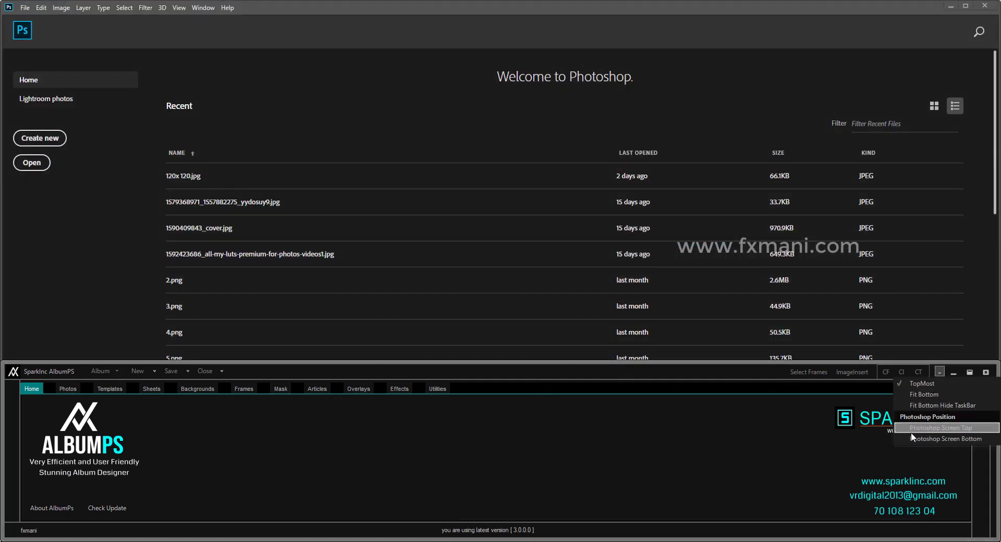
left_click(971, 430)
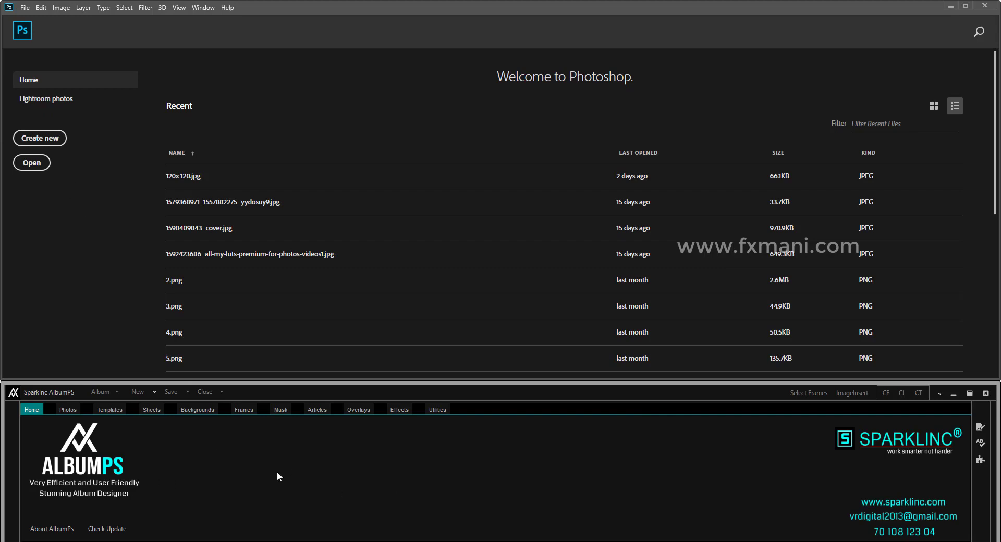
In Data Extractor, choose AlbumPs Data.zip from the Album PS\PSD DATA folder.
left_click(437, 411)
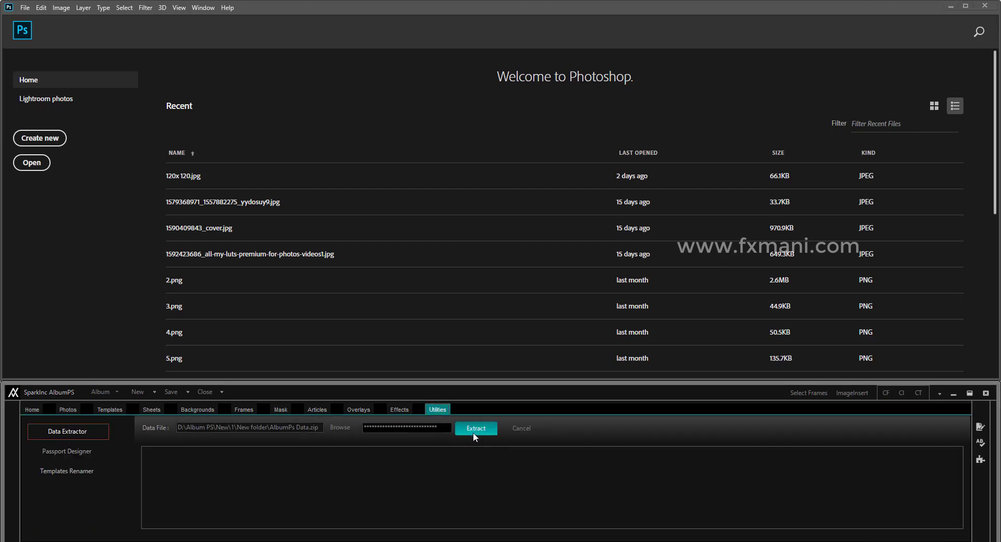
left_click(340, 428)
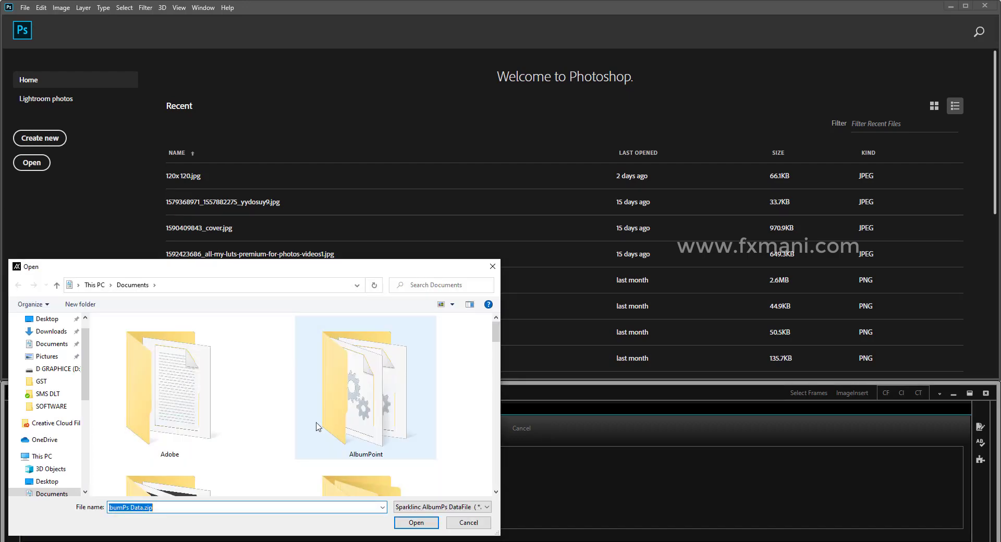
left_click(64, 457)
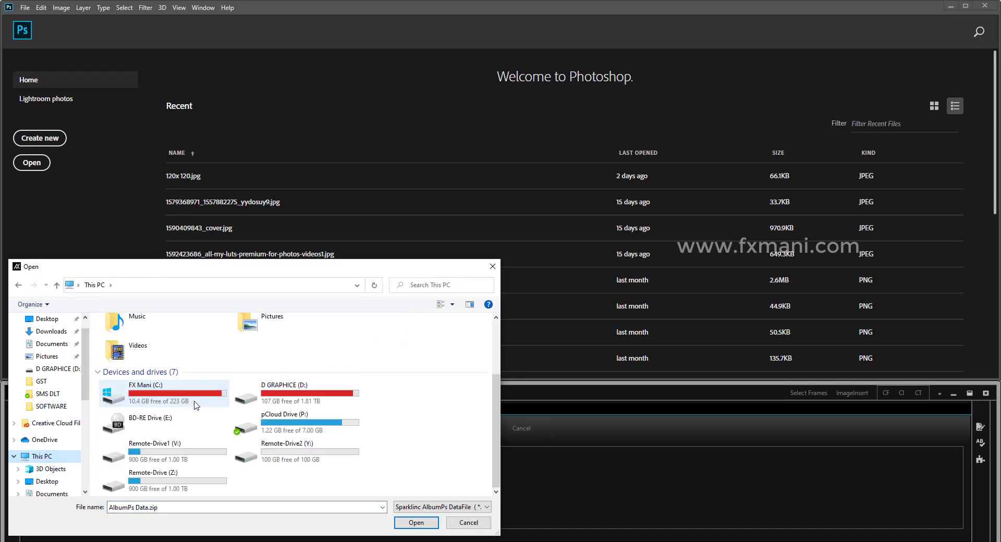
scroll(194, 415, "down", 3)
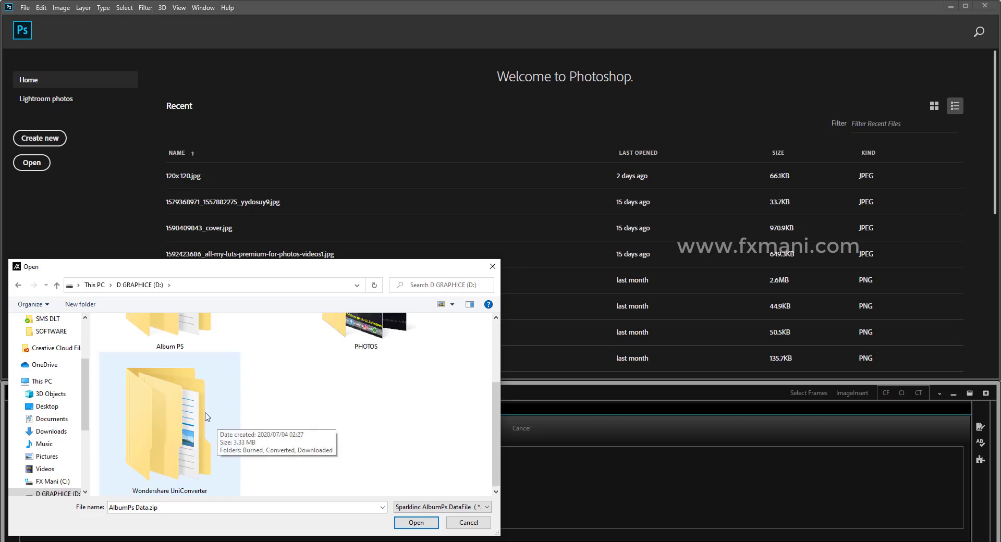
scroll(194, 416, "up", 3)
double_click(152, 417)
double_click(174, 419)
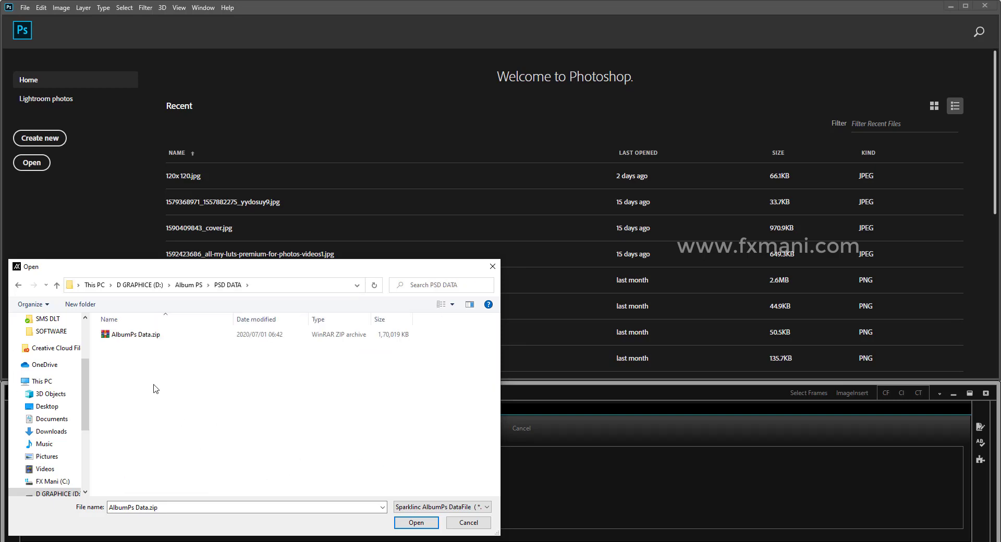
double_click(119, 339)
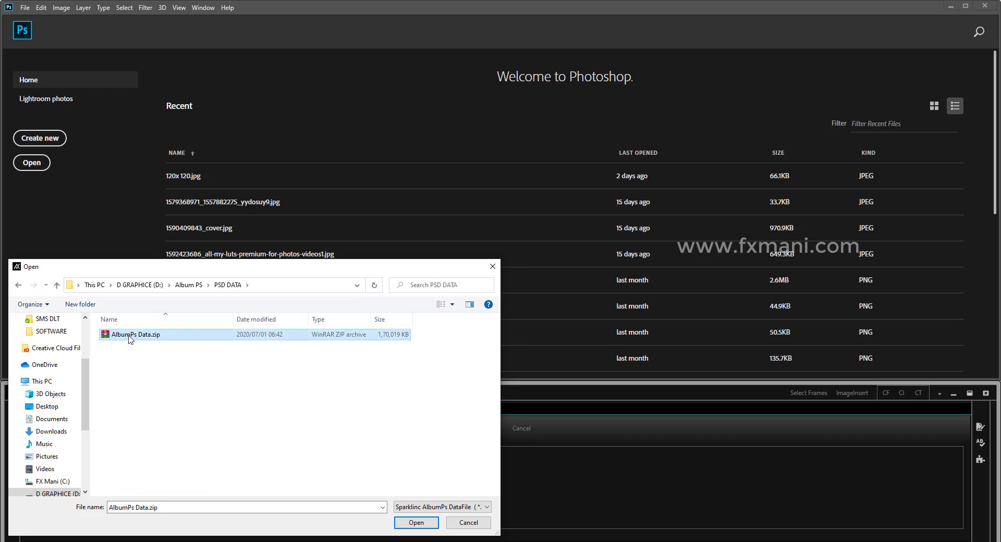
Copy the PSD password from the notes window and paste it into the password field.
left_click_drag(442, 432, 348, 429)
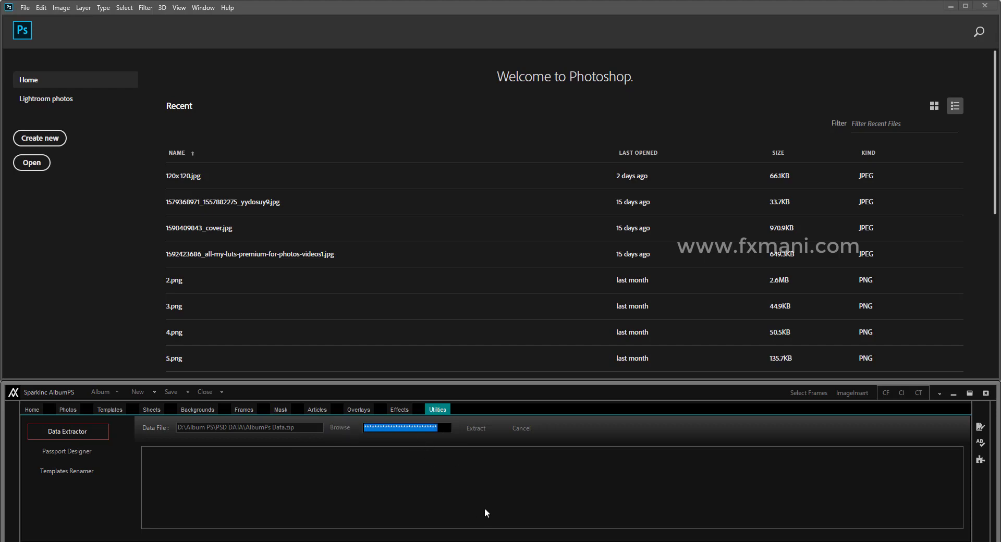
key("super")
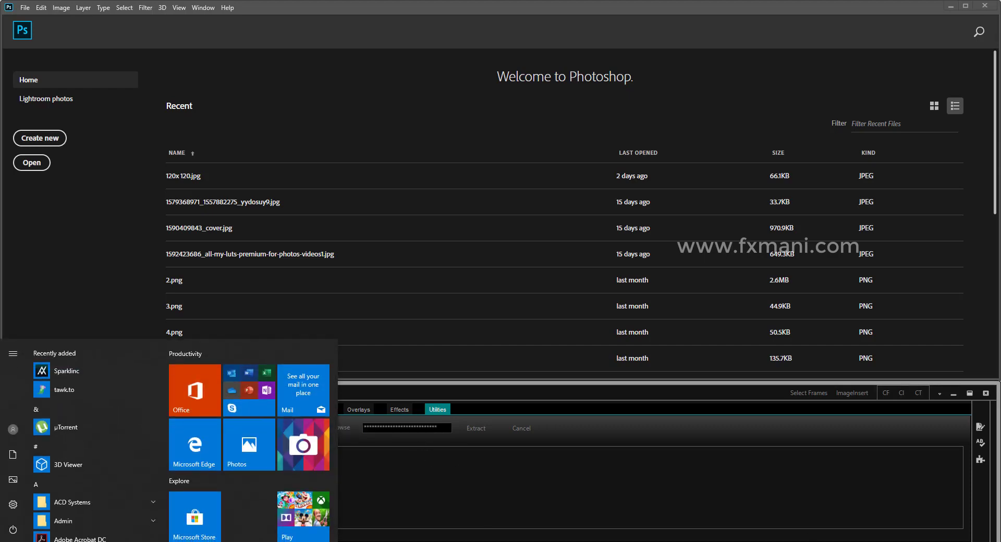
key("alt+Tab")
left_click_drag(707, 209, 584, 209)
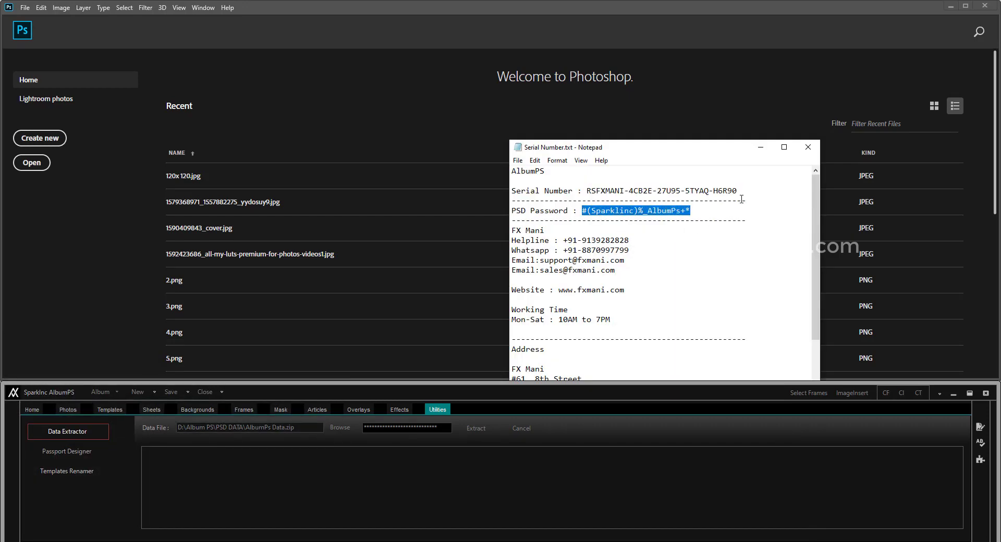
left_click(760, 148)
left_click_drag(444, 427, 336, 430)
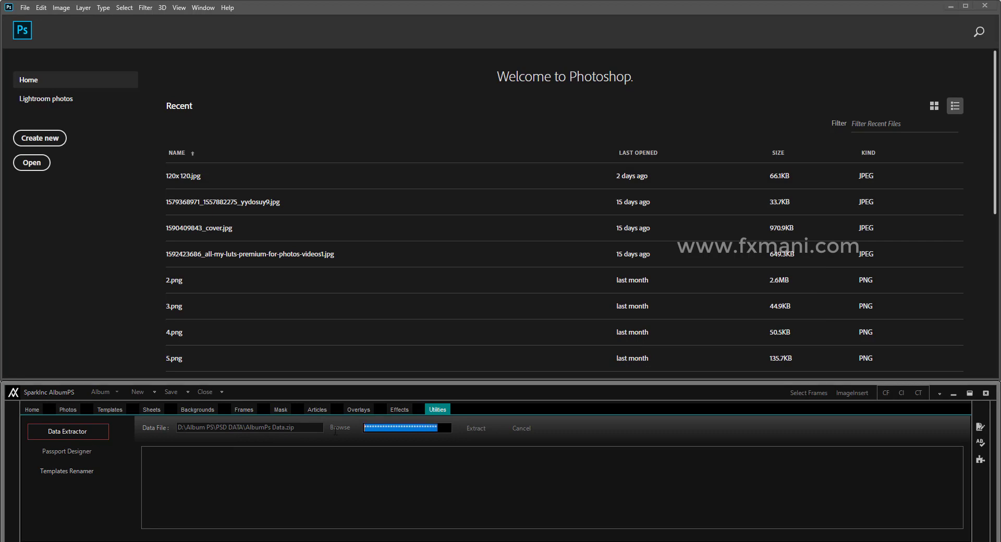
key("ctrl+v")
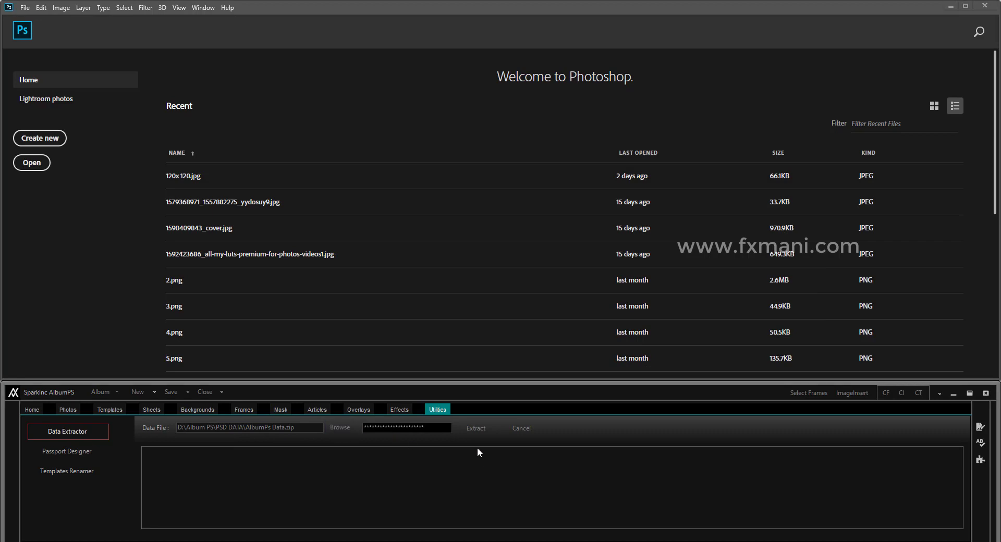
Start extraction into a newly created PSD folder on drive D.
left_click(482, 434)
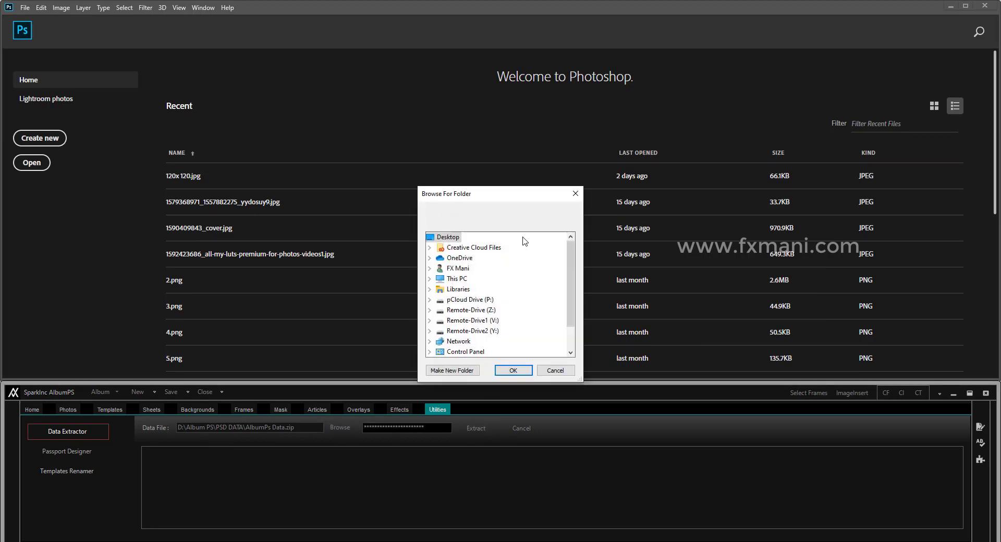
scroll(561, 274, "down", 1)
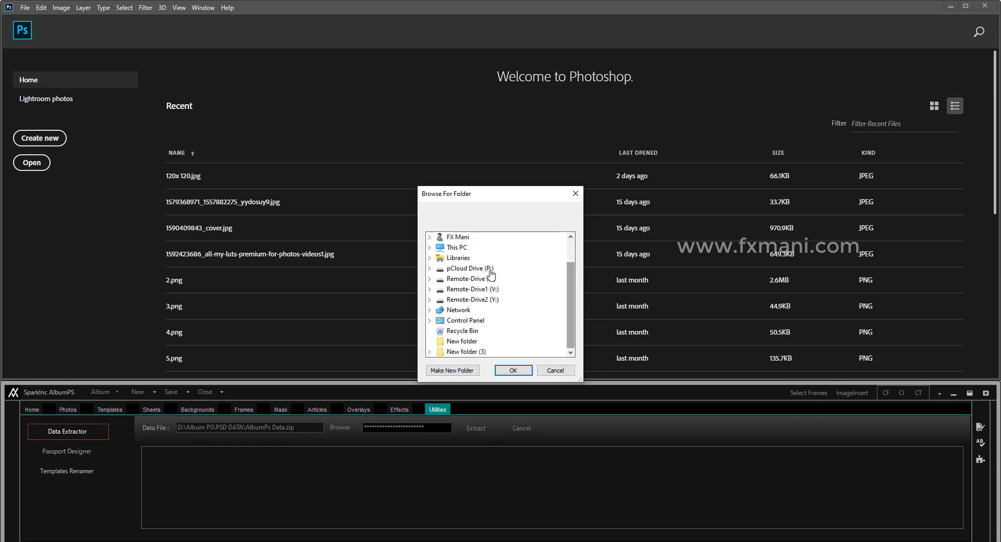
double_click(456, 247)
double_click(478, 331)
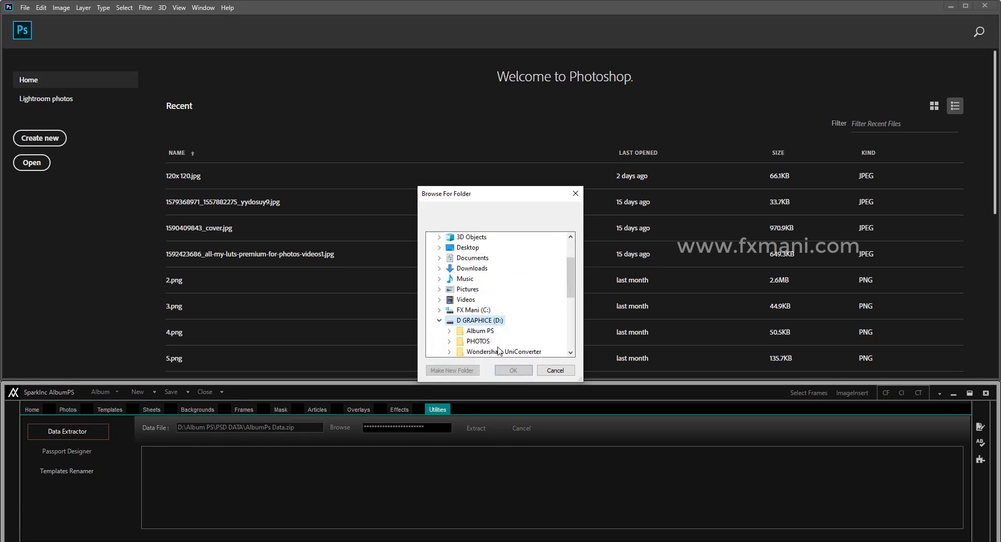
left_click(466, 371)
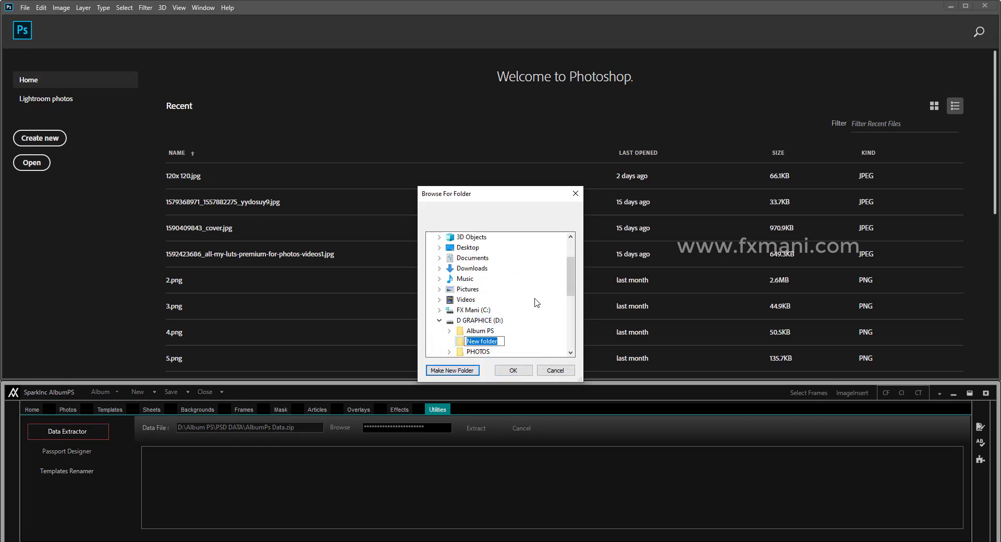
type("PSD")
left_click(521, 371)
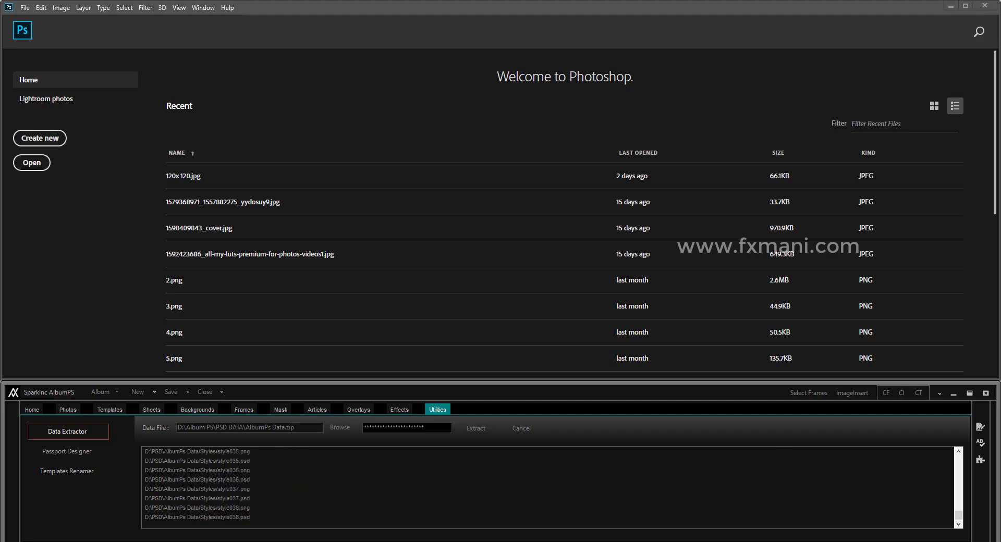
Show the template sizes, then switch to the event photos and open the auto-template panel.
left_click(106, 411)
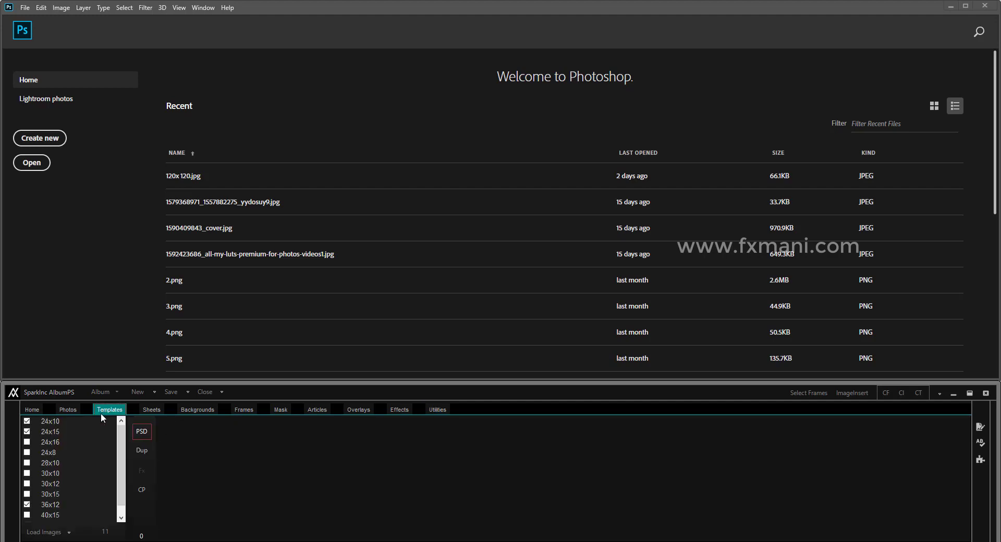
right_click(226, 446)
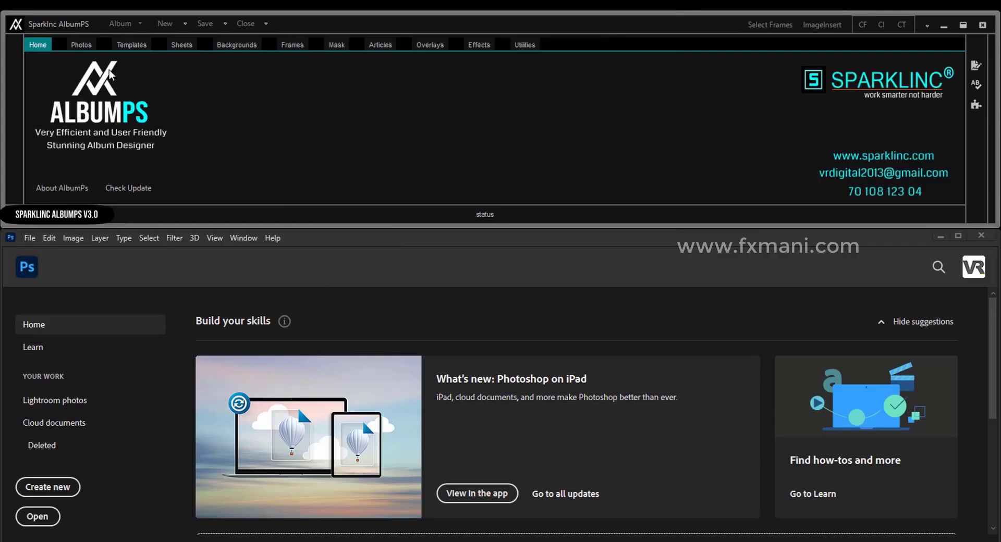
left_click(81, 46)
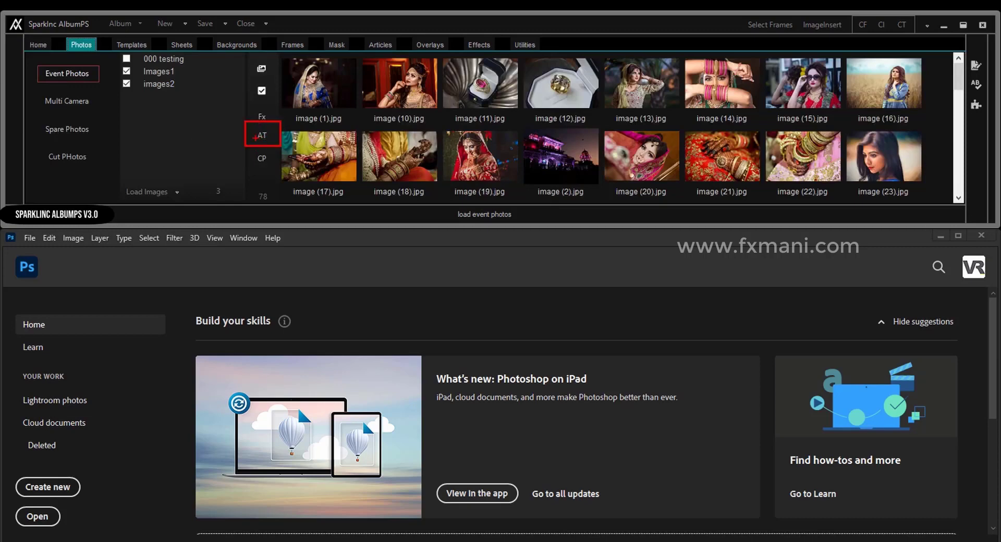
left_click(262, 137)
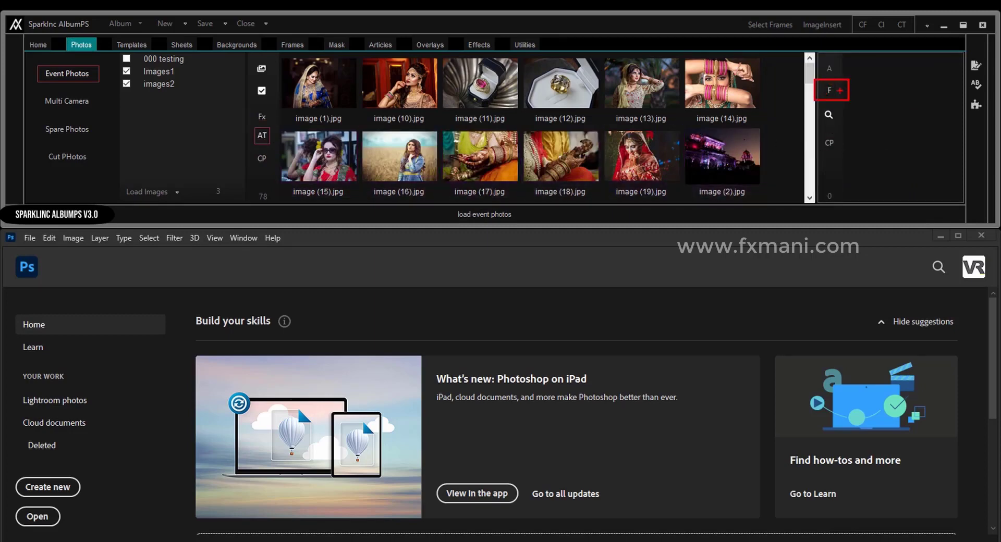
Add the template folders from F:\AlbumPs Templates and select templates 002–009.
left_click(832, 92)
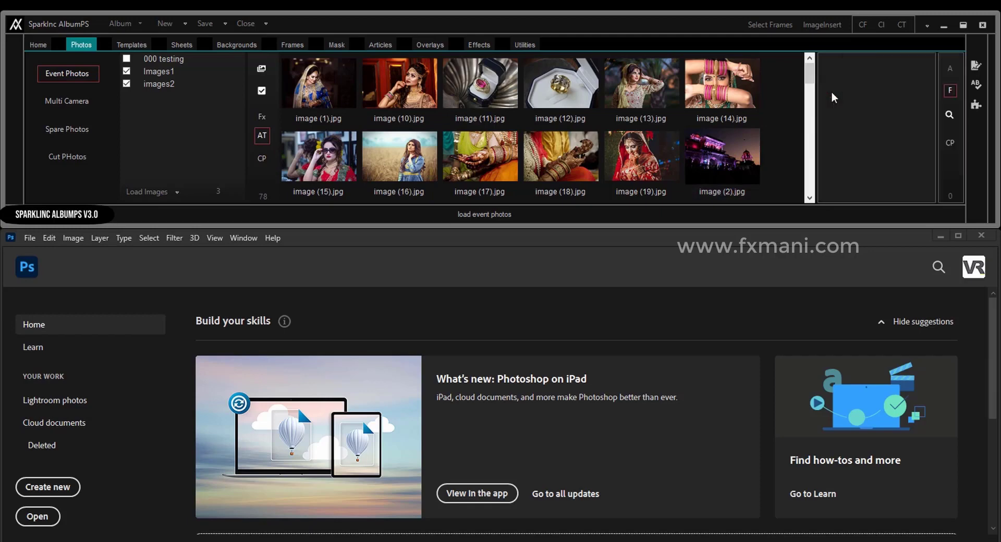
right_click(861, 101)
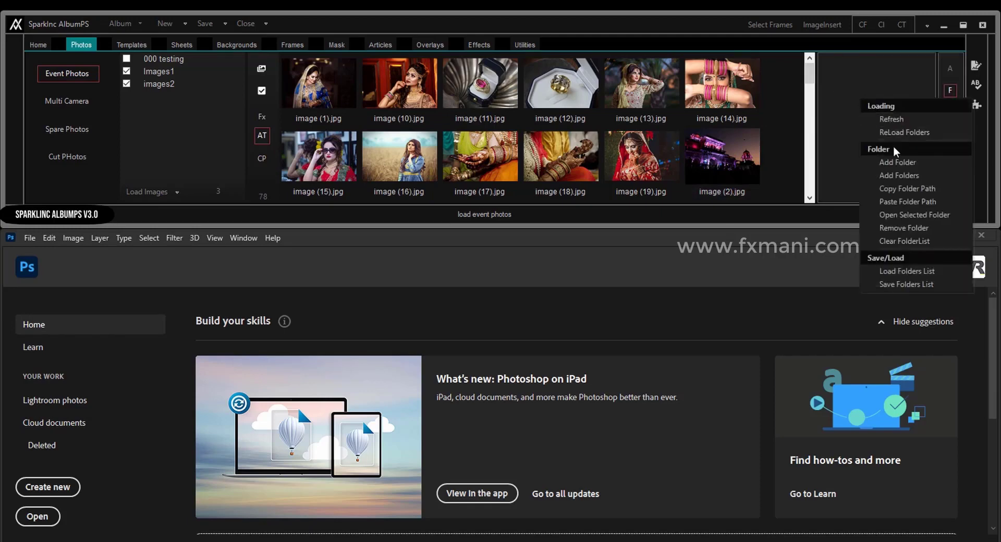
left_click(902, 175)
scroll(579, 312, "down", 5)
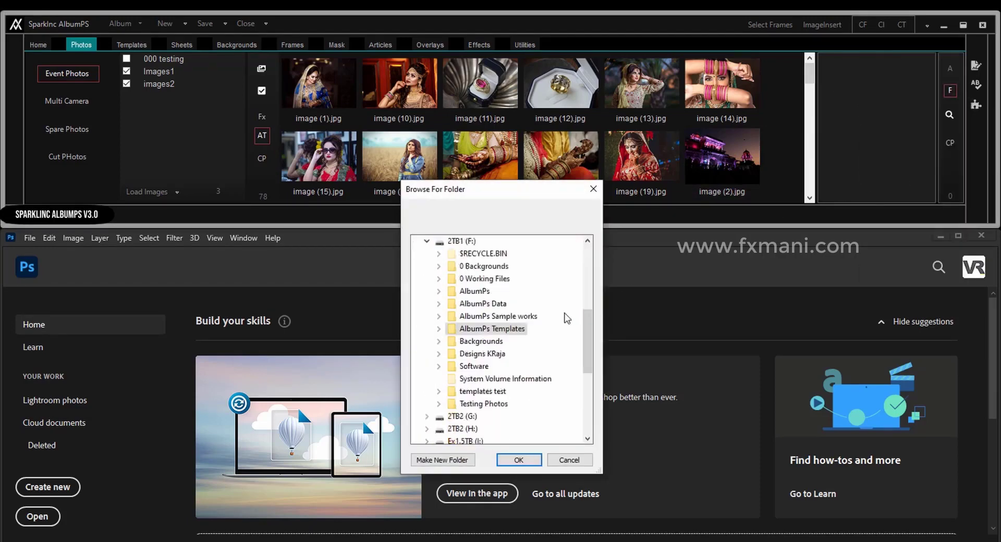
double_click(515, 330)
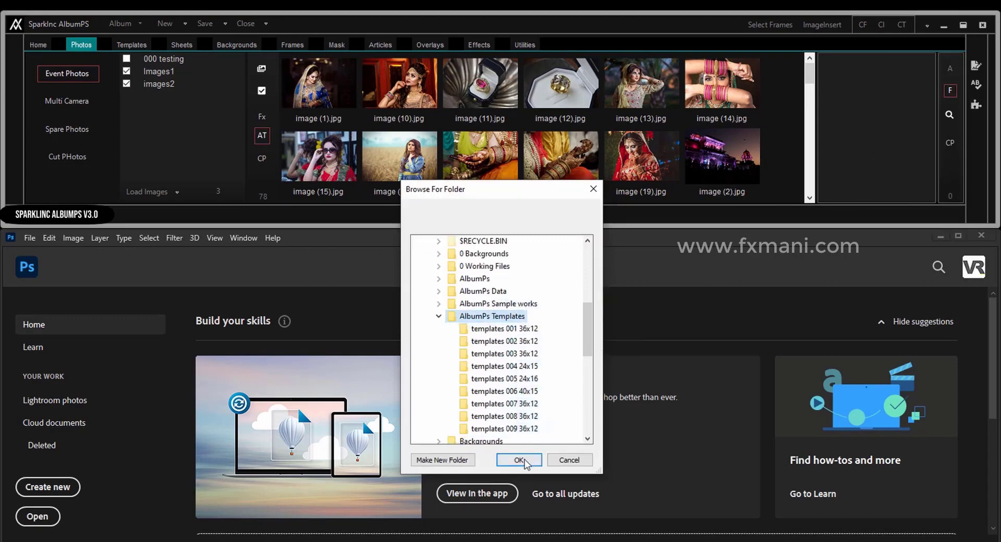
mouse_move(505, 341)
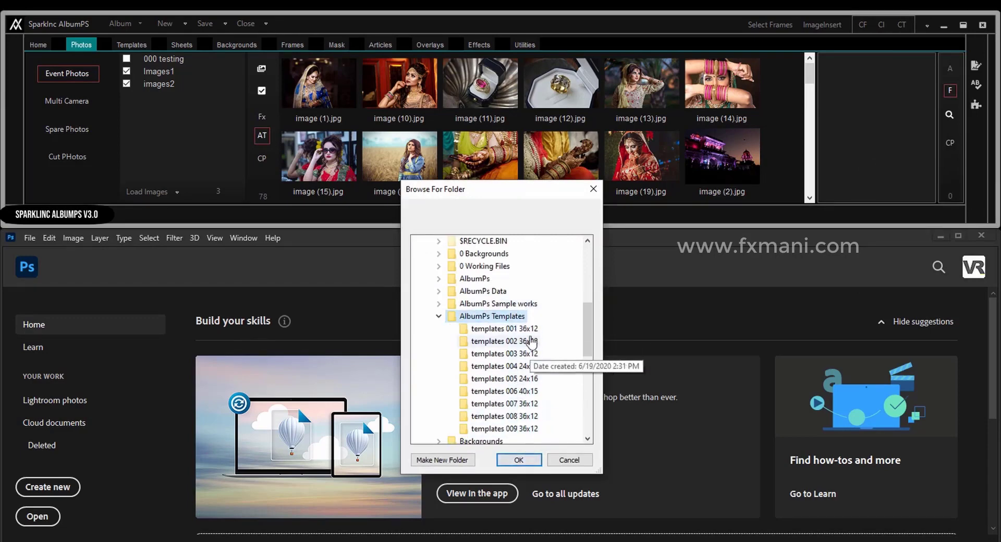
left_click(519, 460)
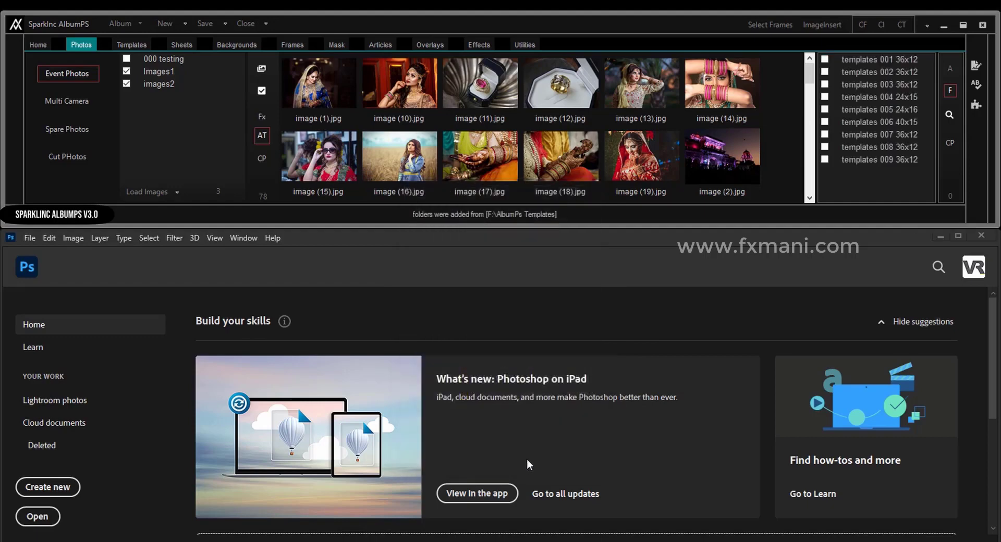
left_click_drag(854, 183, 853, 68)
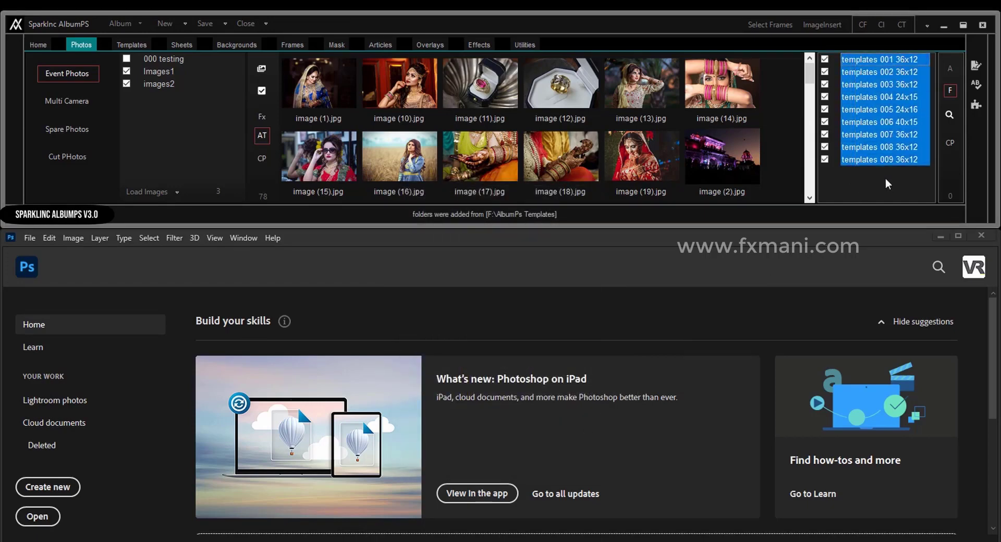
left_click(950, 91)
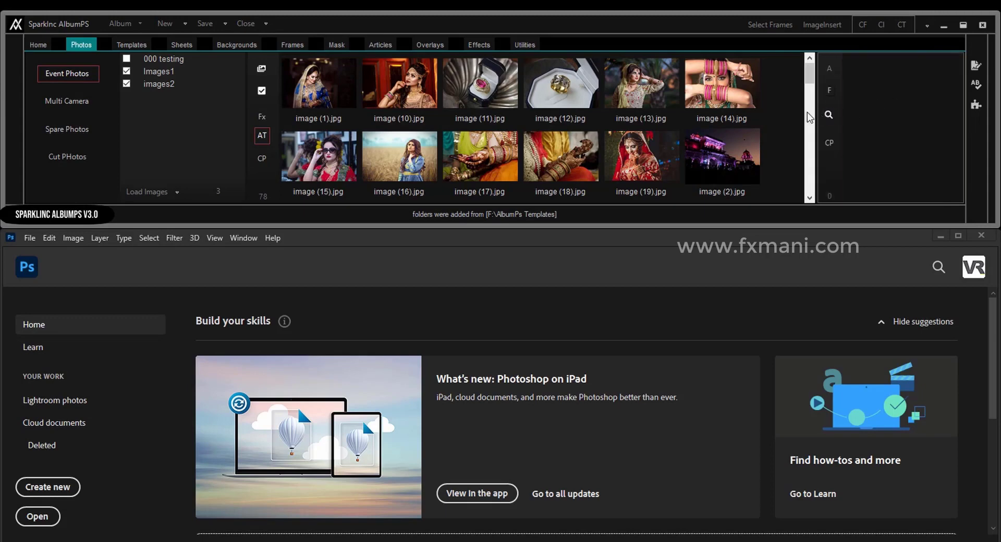
Select photos 12, 13, 14, 18, 19 and 2, then apply template 36x12_6F_6h0v_012.
left_click_drag(779, 95, 572, 169)
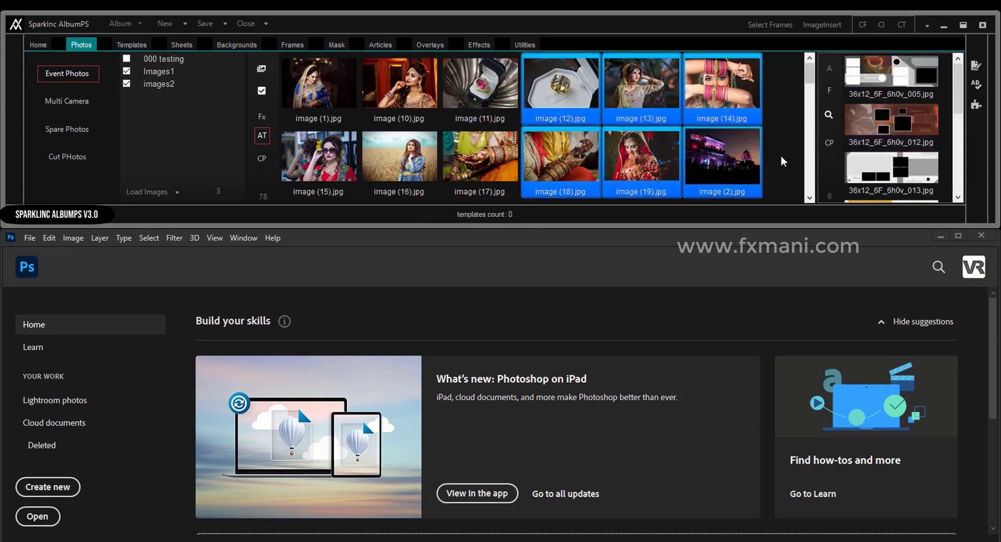
mouse_move(769, 159)
left_mouse_down()
mouse_move(554, 177)
mouse_move(365, 170)
left_mouse_up()
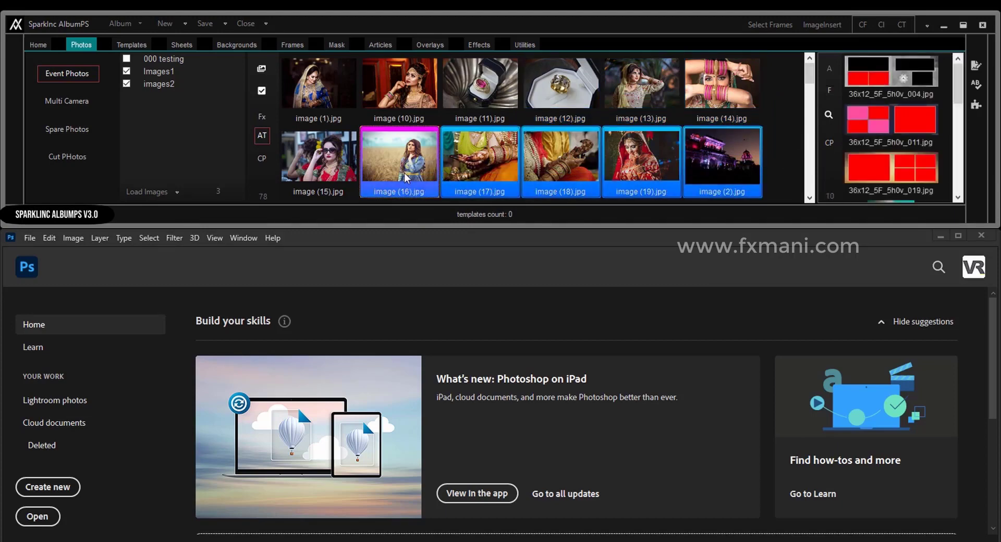
left_click_drag(782, 104, 647, 83)
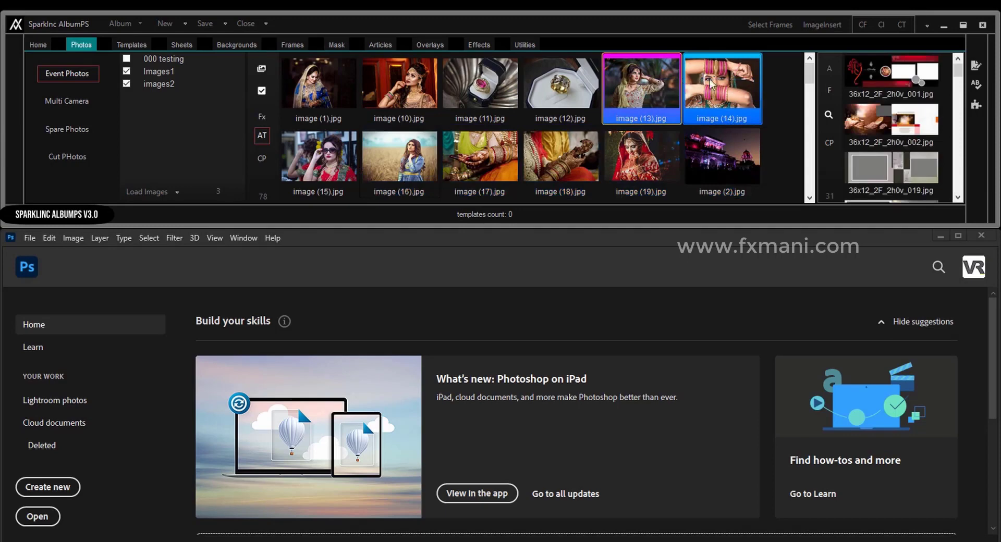
left_click(751, 83)
left_click_drag(785, 70, 563, 174)
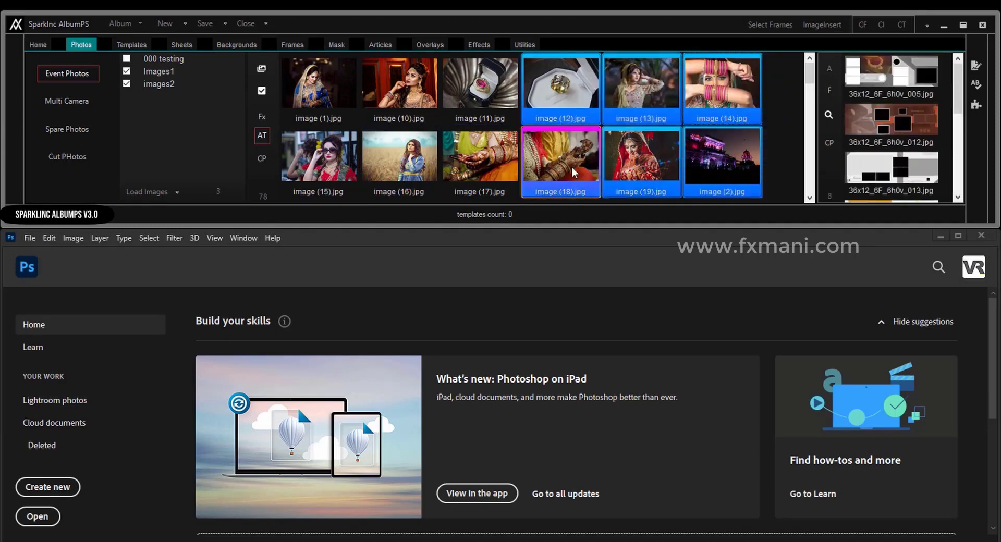
left_click(880, 130)
double_click(885, 126)
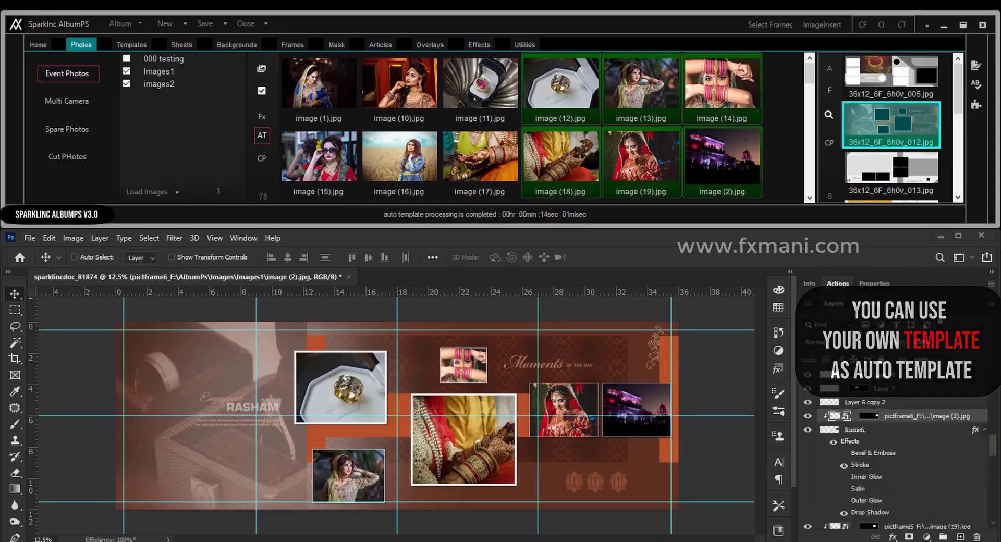
Shift Layer 9 and the faded image (16) photo leftward, then hide the margin guides.
right_click(203, 347)
left_click(219, 356)
mouse_move(135, 366)
left_mouse_down()
mouse_move(175, 409)
mouse_move(206, 352)
left_mouse_up()
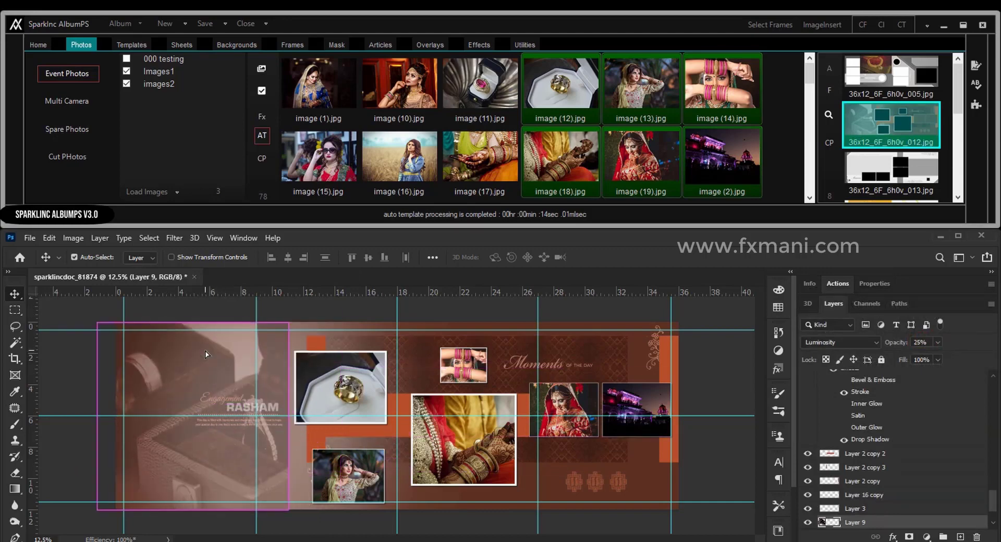
left_click(393, 158)
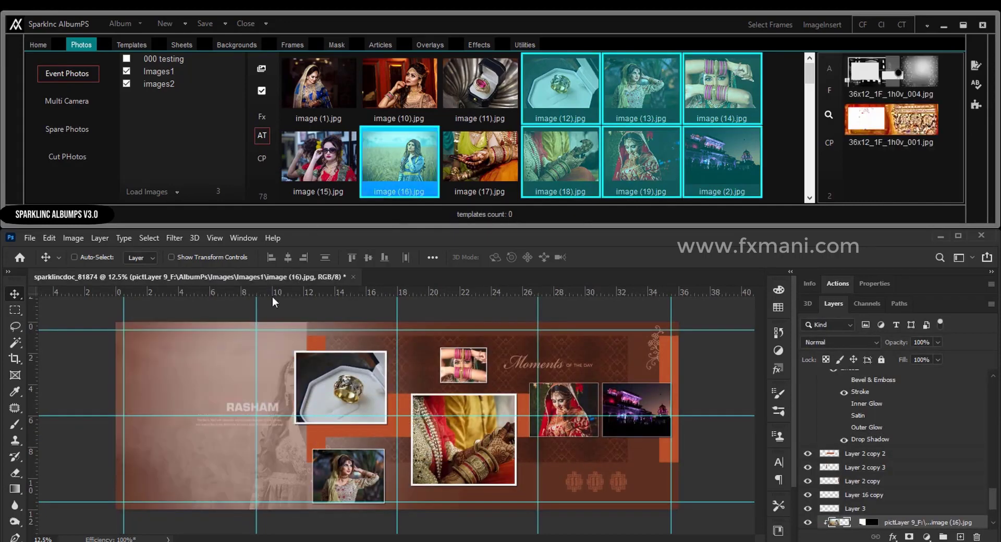
left_click_drag(362, 374, 313, 368)
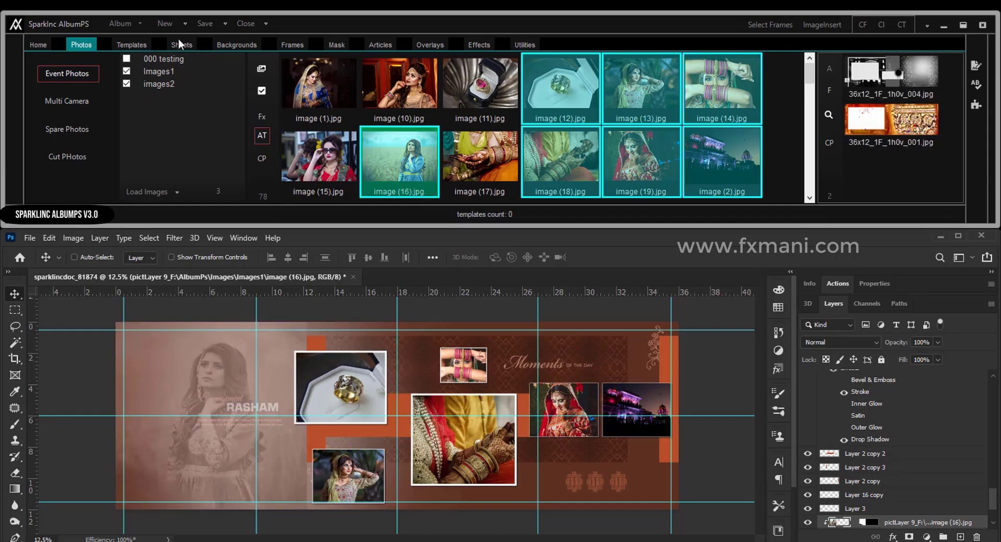
left_click(141, 24)
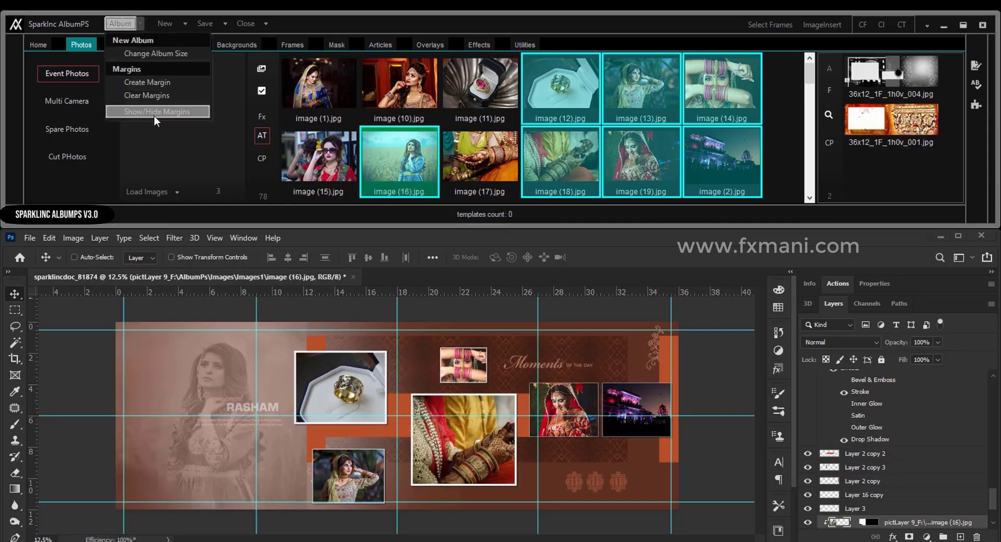
left_click(183, 111)
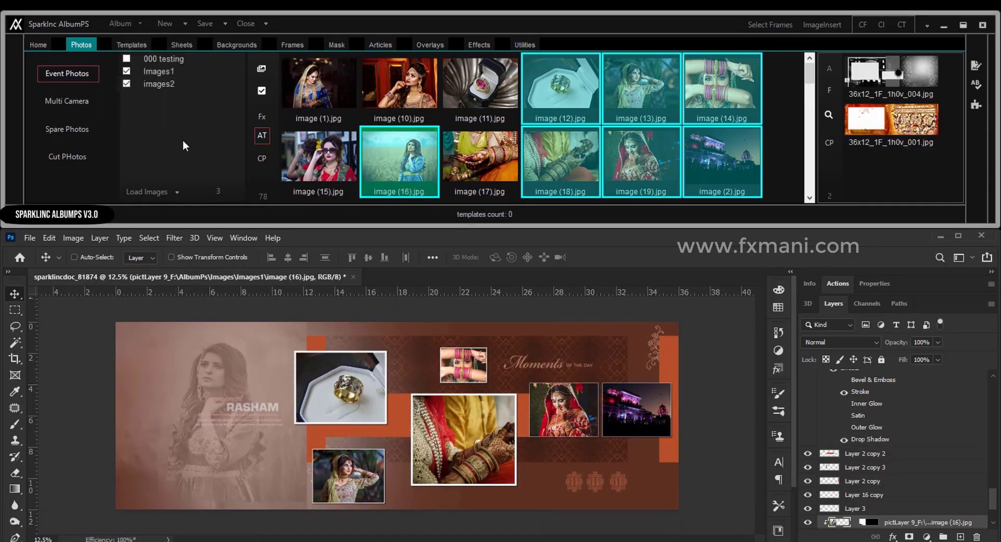
On the Sheets tab, open and cancel the sheet print folder settings twice.
left_click(183, 45)
left_click(187, 44)
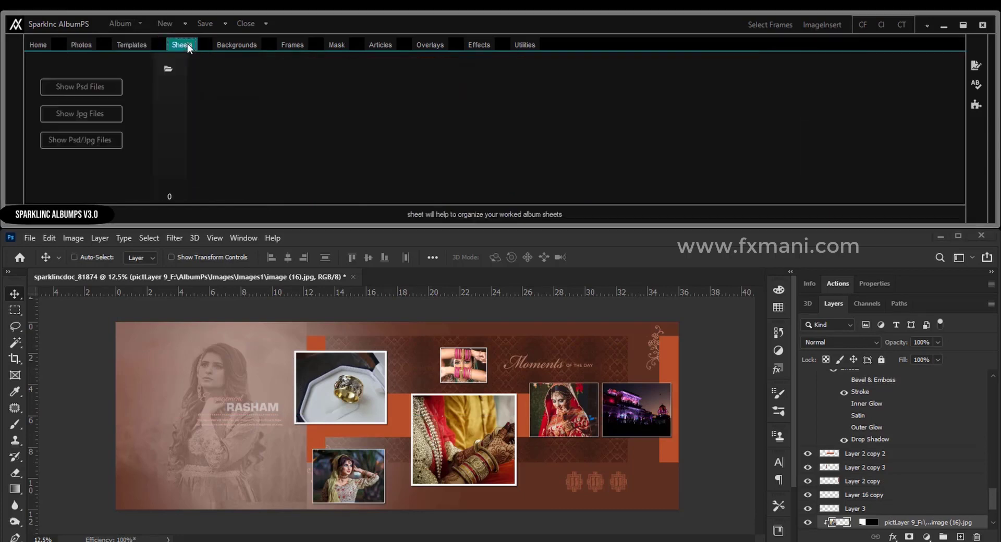
left_click(167, 66)
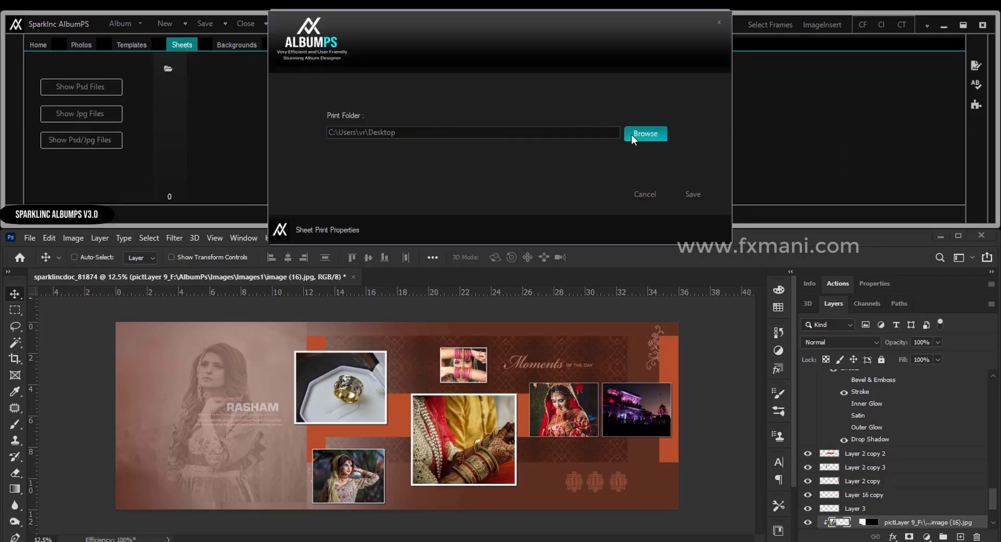
left_click(649, 196)
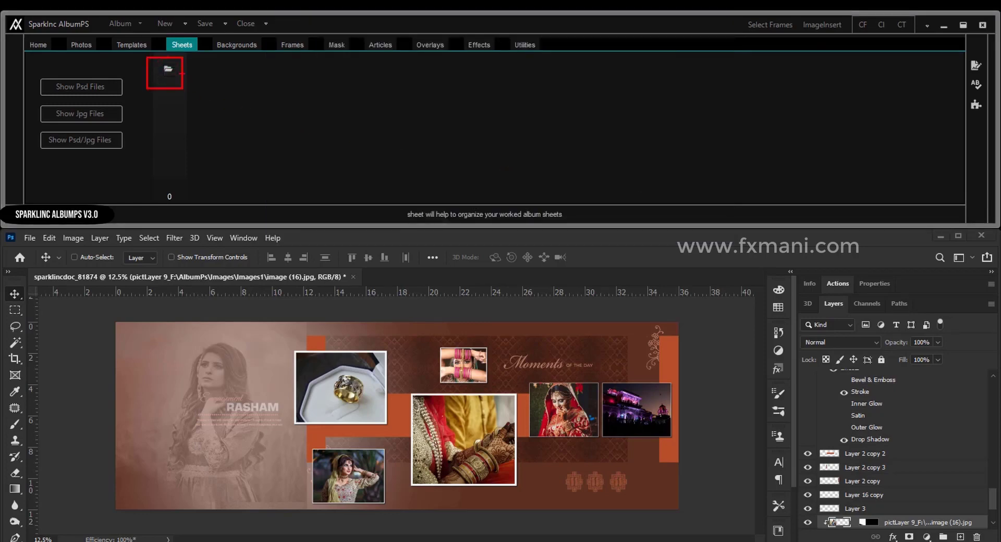
left_click(225, 24)
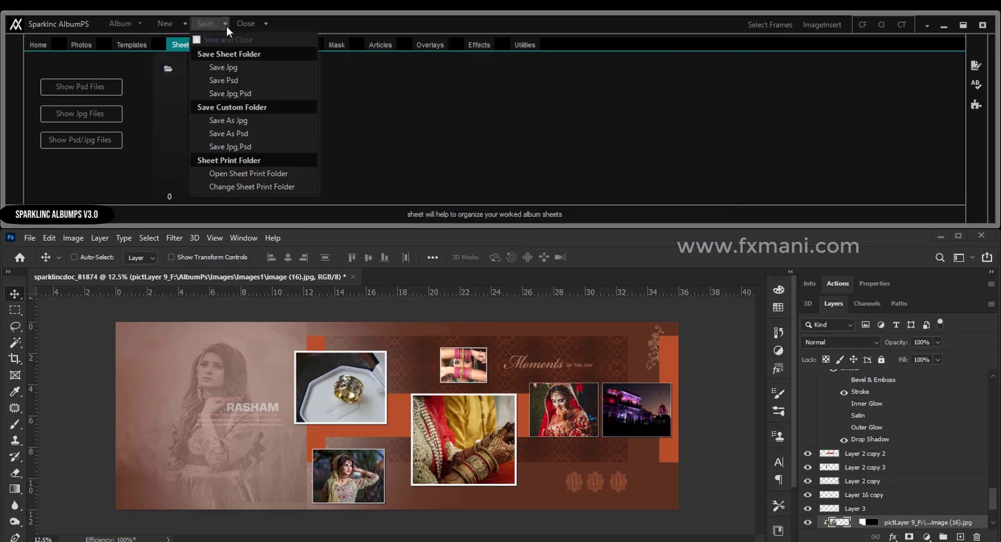
left_click(254, 189)
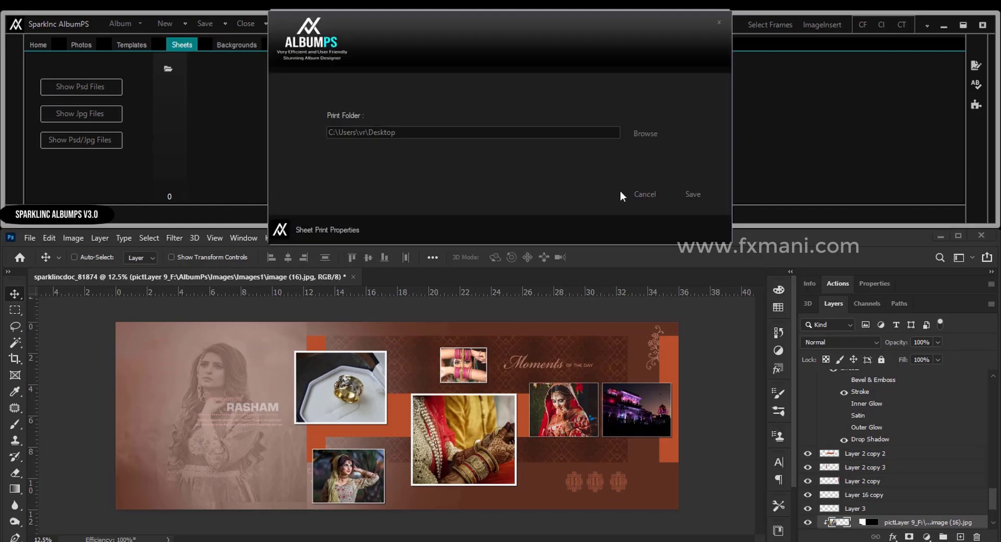
left_click(653, 194)
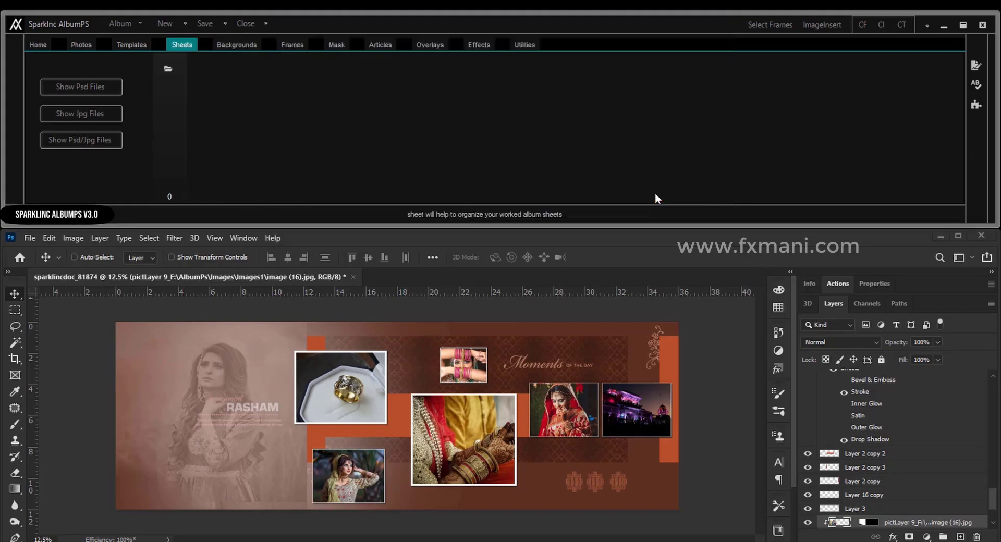
Create a Desktop folder named Prints and save it as the sheet print folder.
left_click(169, 69)
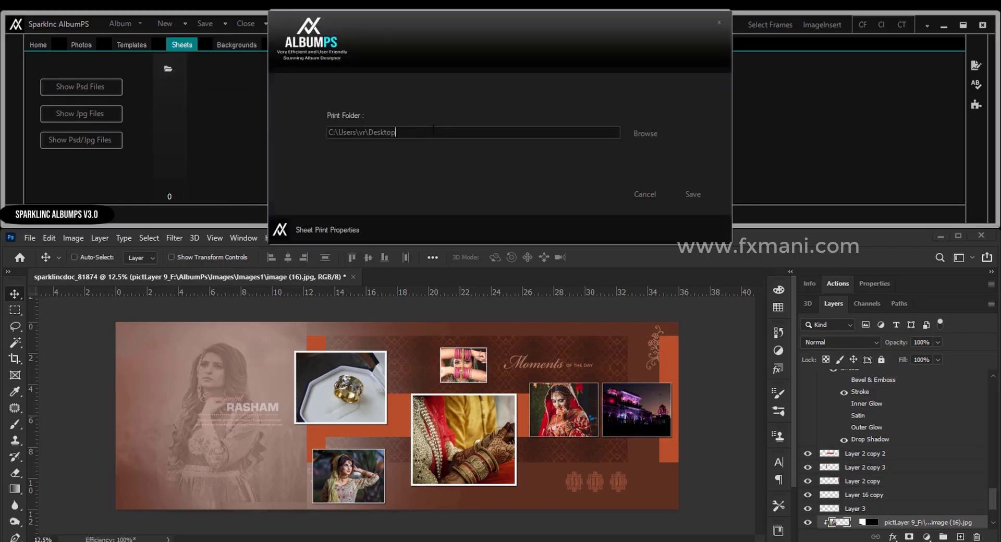
left_click(643, 133)
scroll(512, 362, "down", 1)
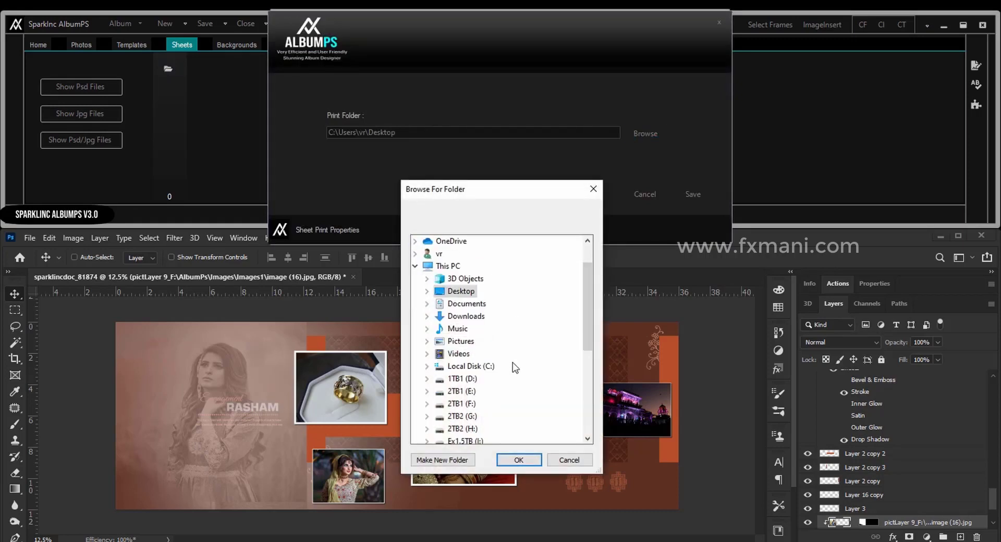
left_click(452, 460)
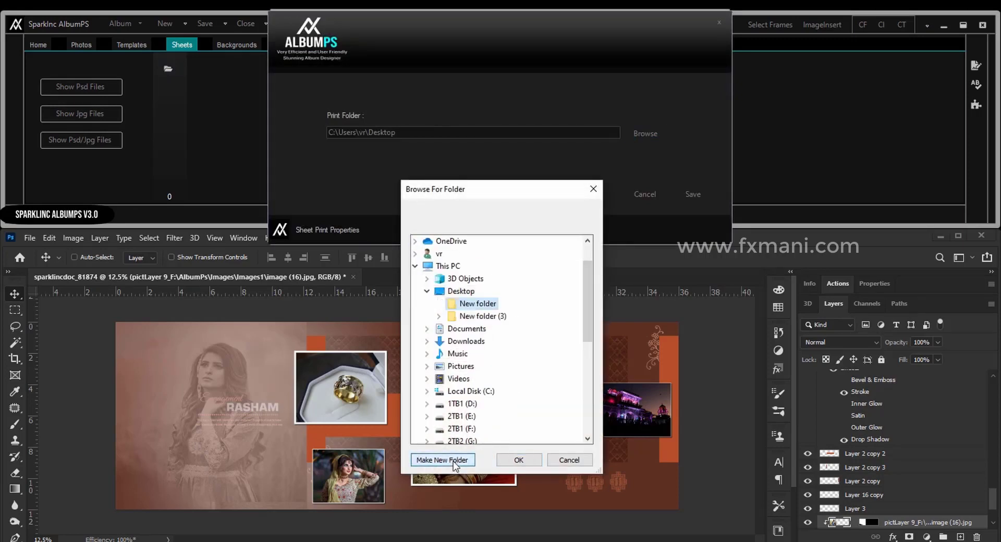
key("p")
left_click(477, 304)
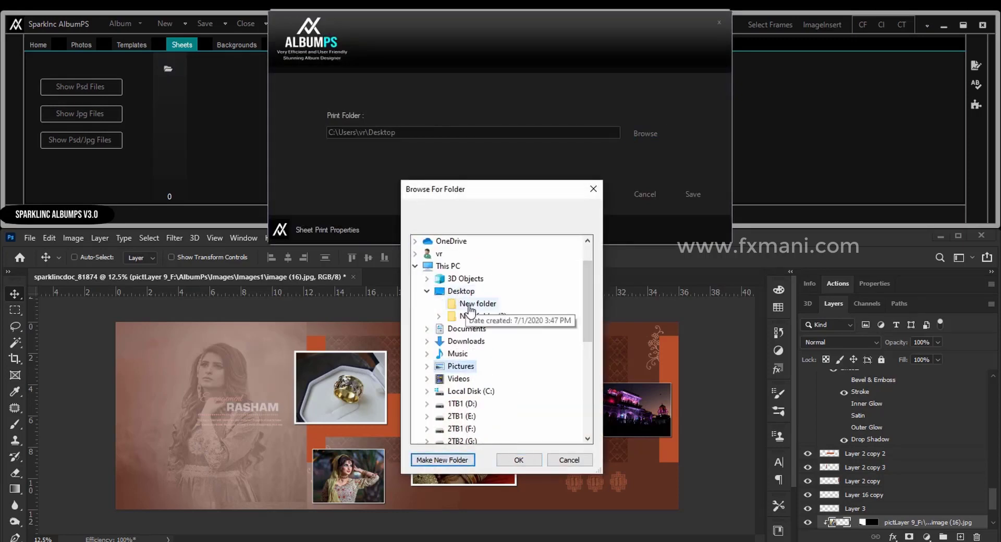
left_click(478, 304)
type("Pri")
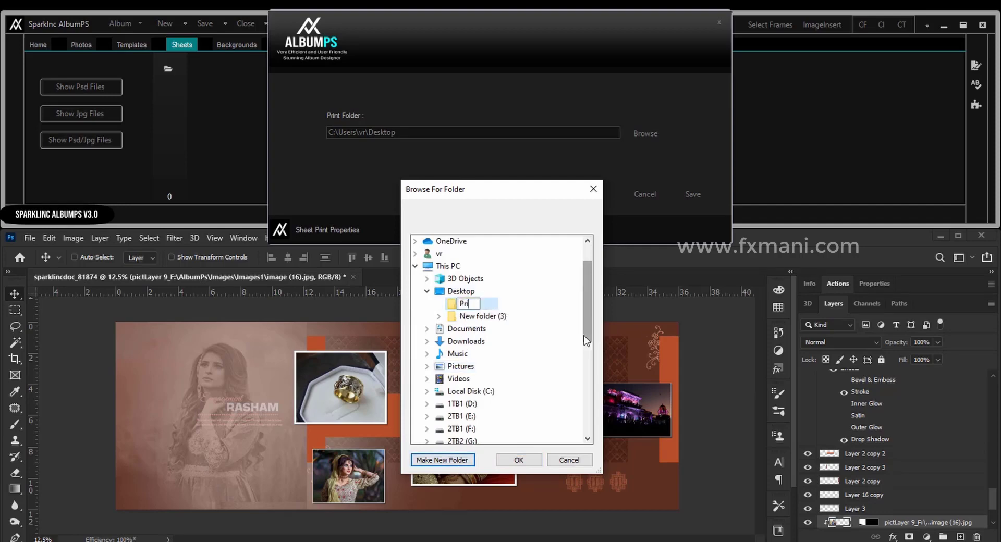
type("nts")
key("Return")
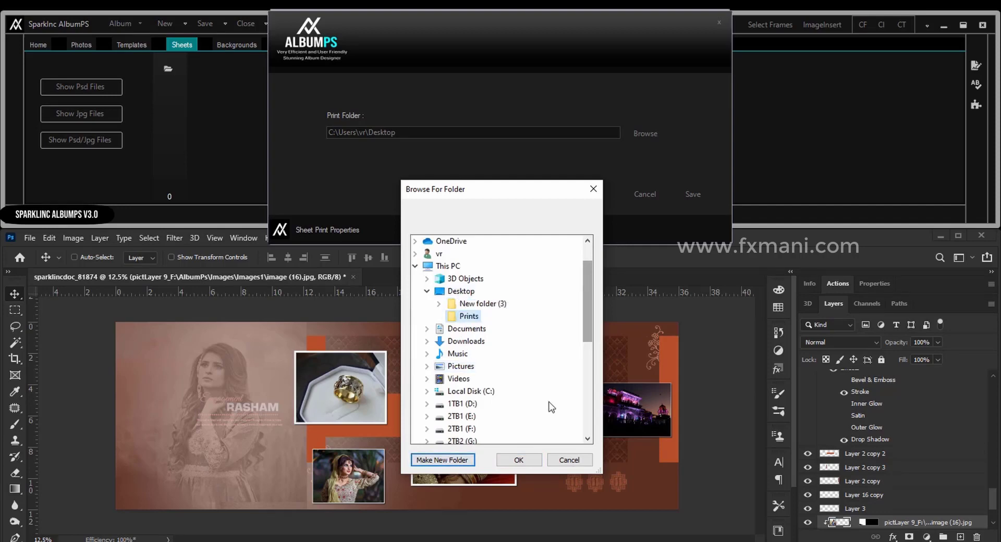
left_click(528, 461)
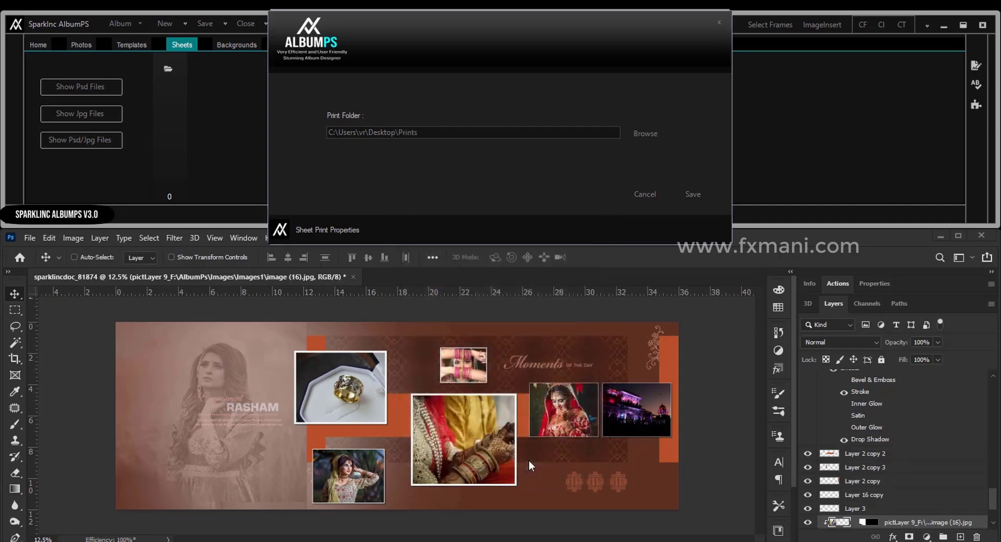
left_click(699, 197)
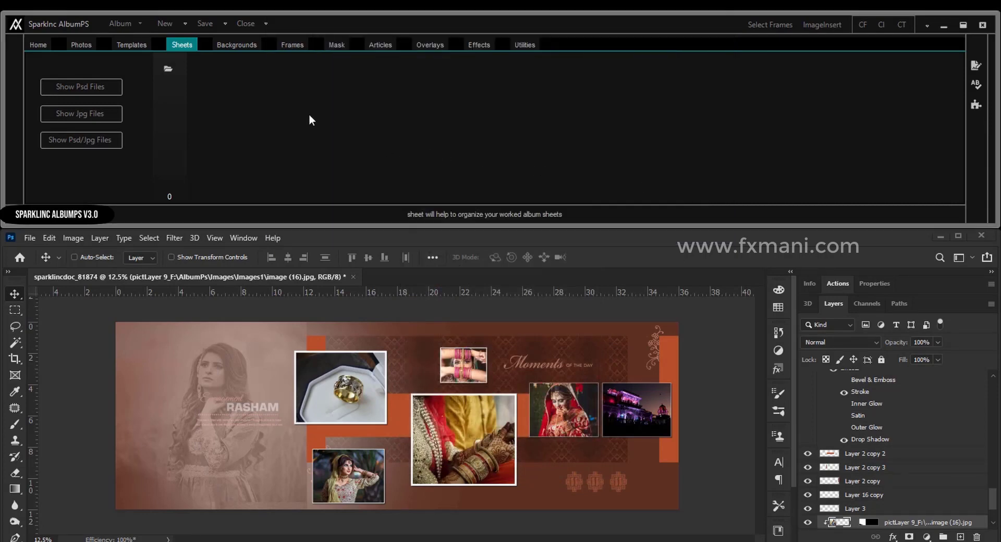
Save Sheet 001 as JPG and PSD, close it, and open the marked photos' options.
left_click(214, 24)
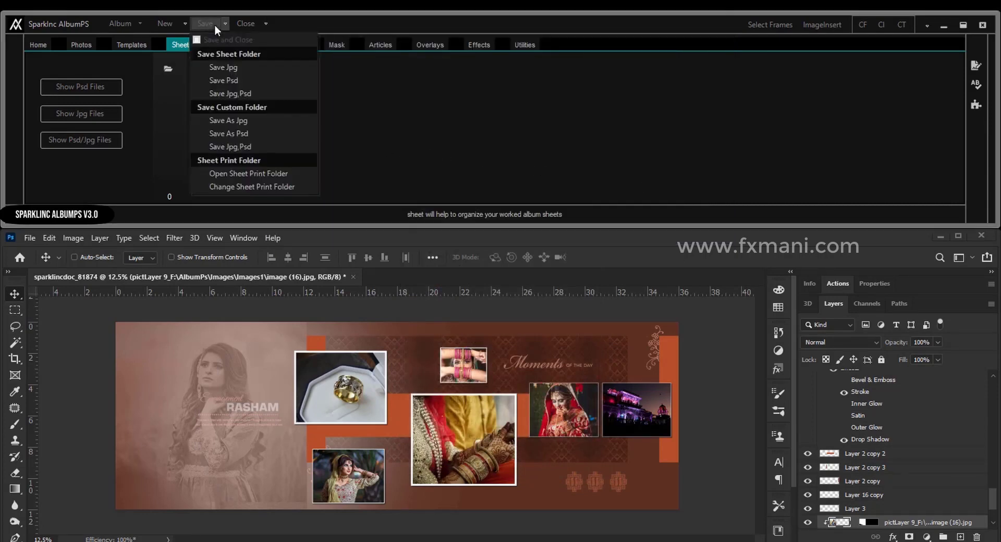
left_click(224, 94)
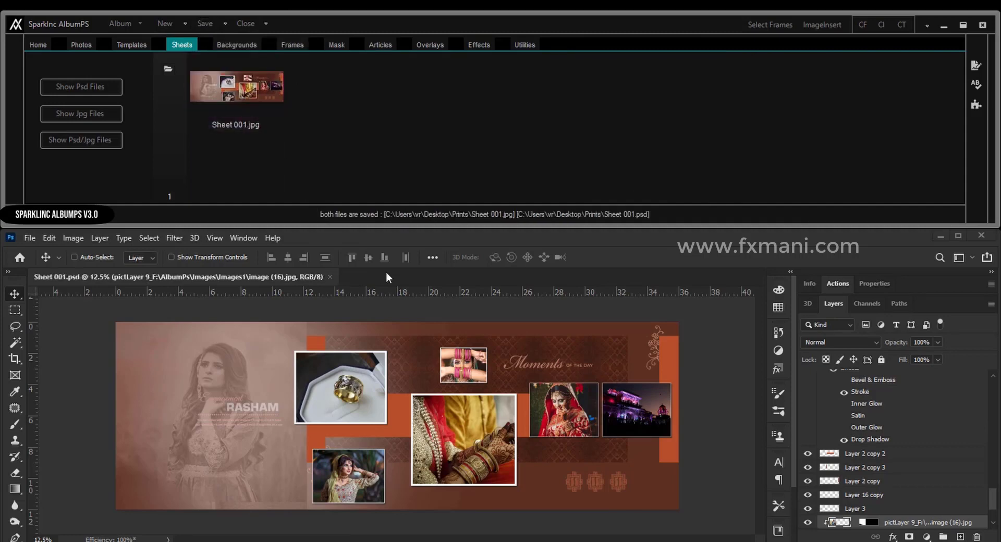
key("ctrl+w")
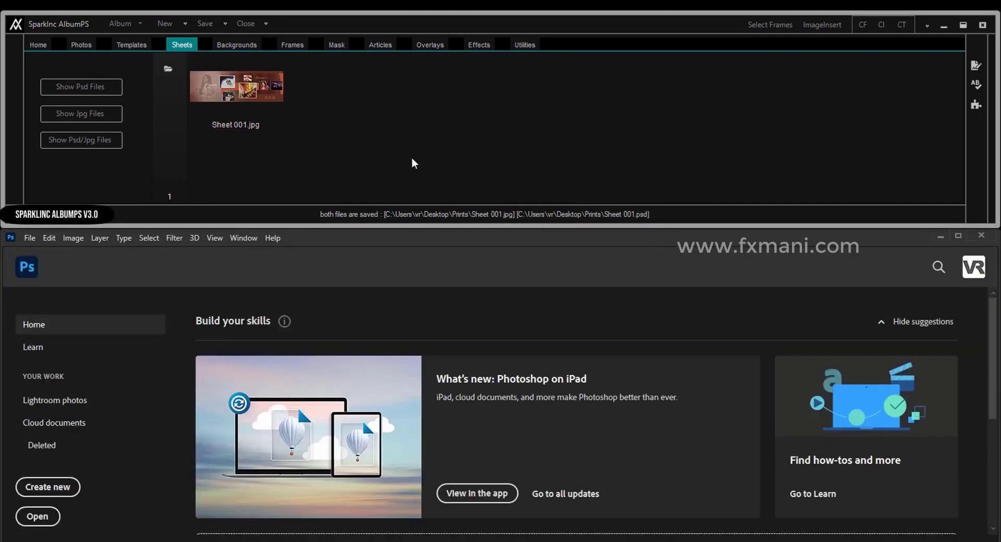
left_click(87, 45)
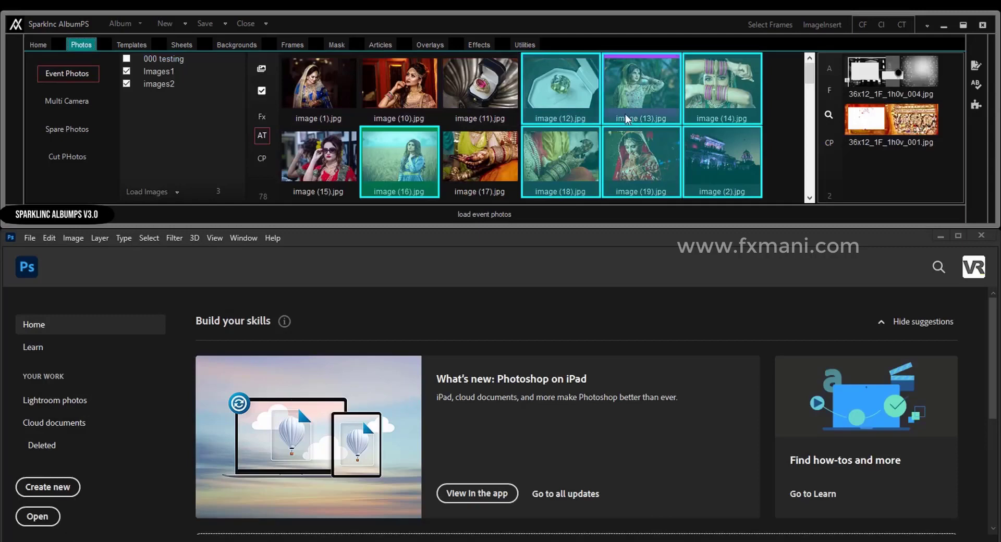
right_click(569, 99)
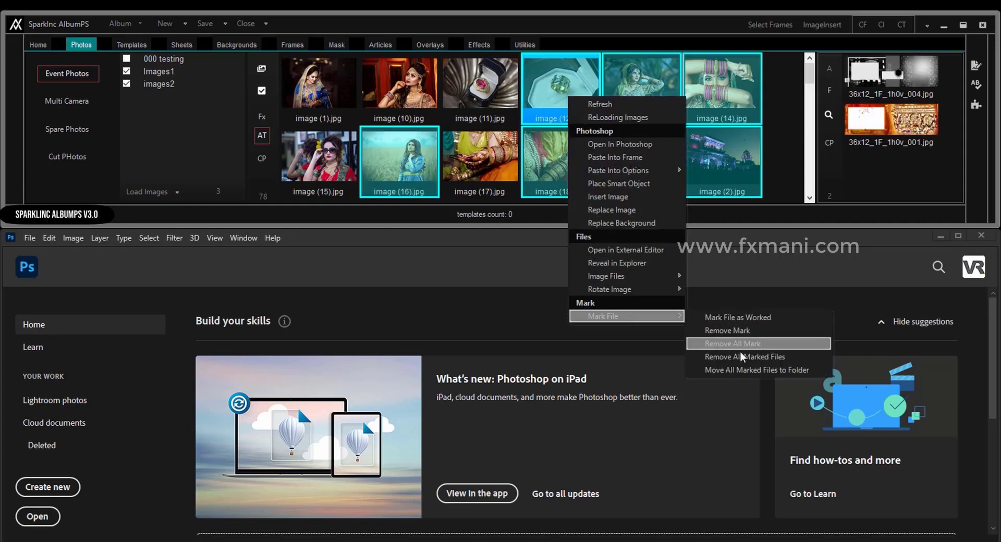
Remove the marked photos and build a sheet from images 24–26 with template 36x12_3F_3h0v_024.
left_click(779, 357)
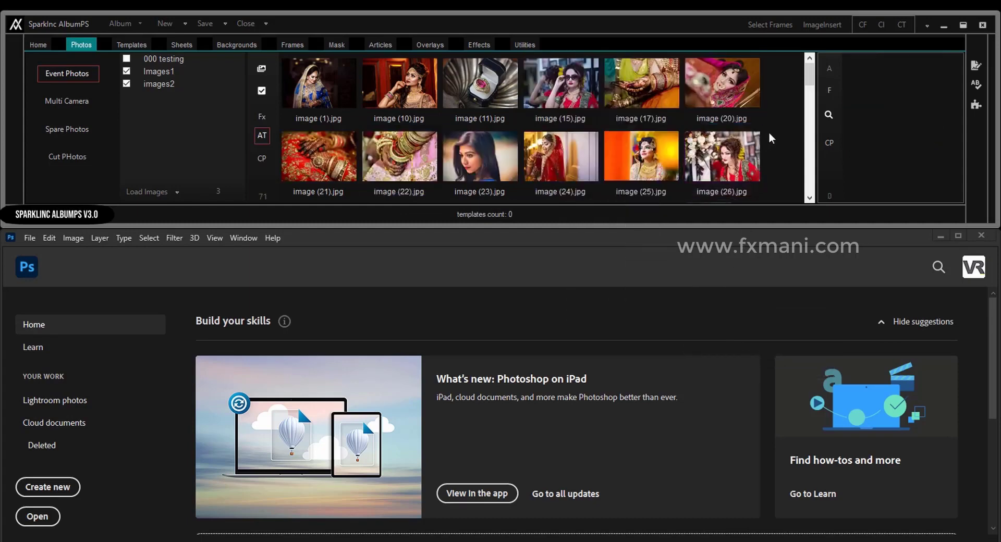
left_click(699, 166)
left_click_drag(699, 166, 561, 157)
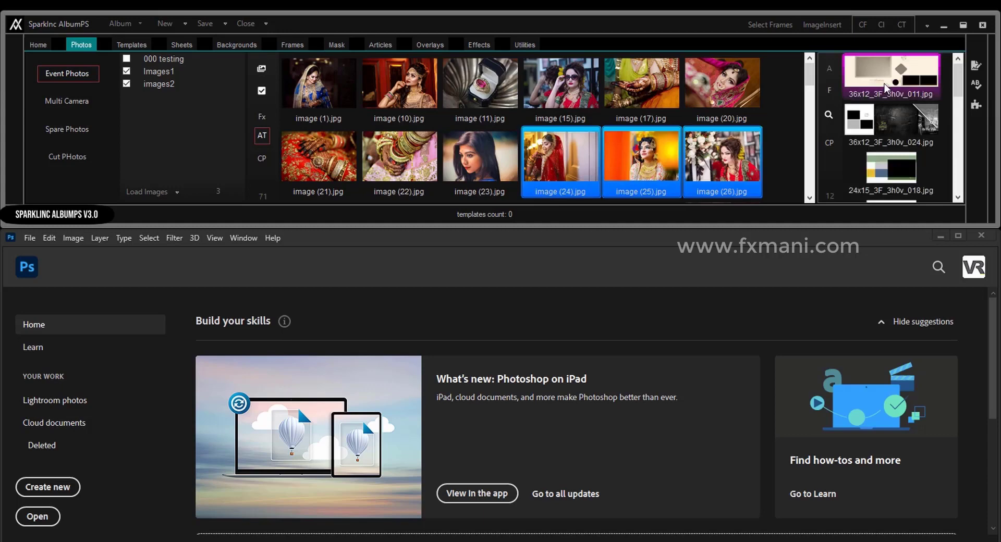
left_click(891, 125)
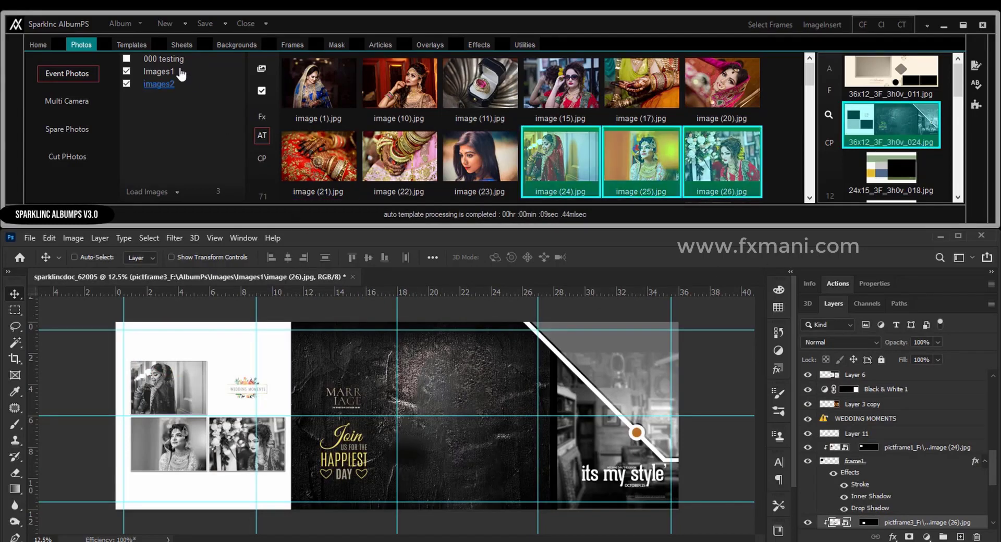
left_click(121, 24)
Hide the margin guides and select the forest image layer on the canvas.
left_click(154, 112)
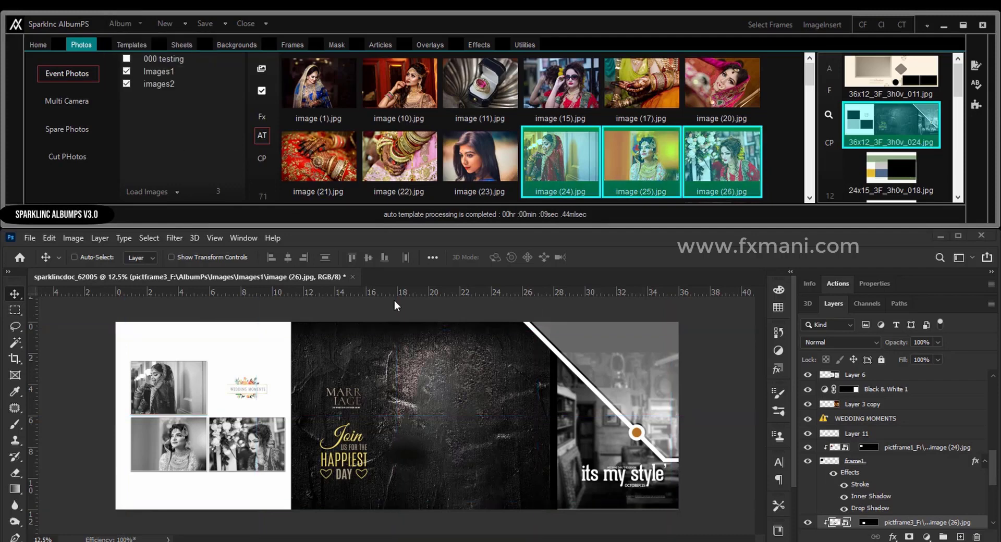
right_click(489, 371)
left_click(488, 383)
mouse_move(488, 360)
left_mouse_down()
mouse_move(541, 388)
mouse_move(487, 362)
left_mouse_up()
right_click(486, 371)
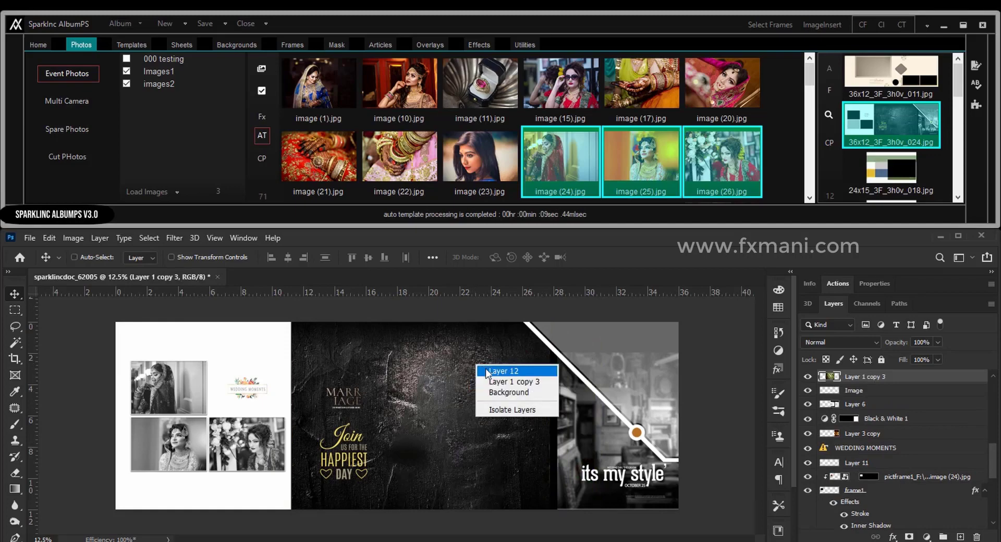
left_click(486, 371)
Reposition the forest image (Layer 12) and place image (23).jpg into the sheet.
right_click(486, 372)
left_click(488, 371)
mouse_move(488, 371)
left_mouse_down()
mouse_move(442, 442)
mouse_move(475, 365)
left_mouse_up()
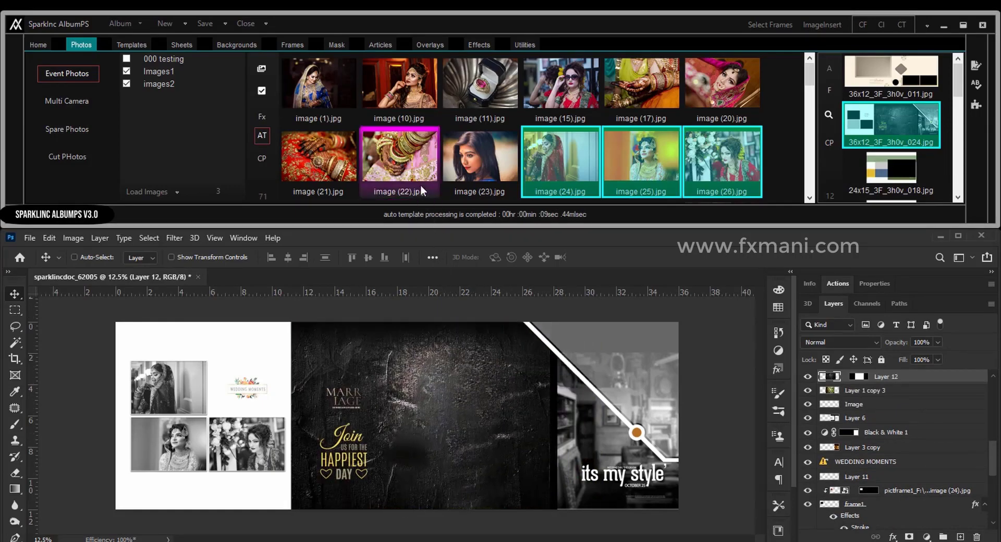
left_click(471, 171)
left_click(468, 166)
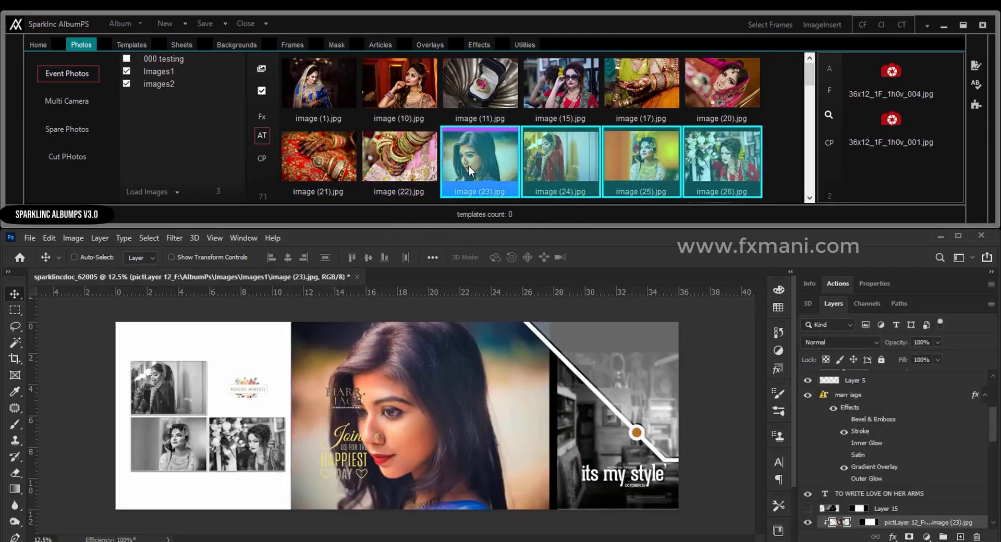
Nudge the placed photo, then move the Join … Happiest Day text (Layer 5) down and left.
left_click_drag(495, 413, 498, 414)
left_click(894, 324)
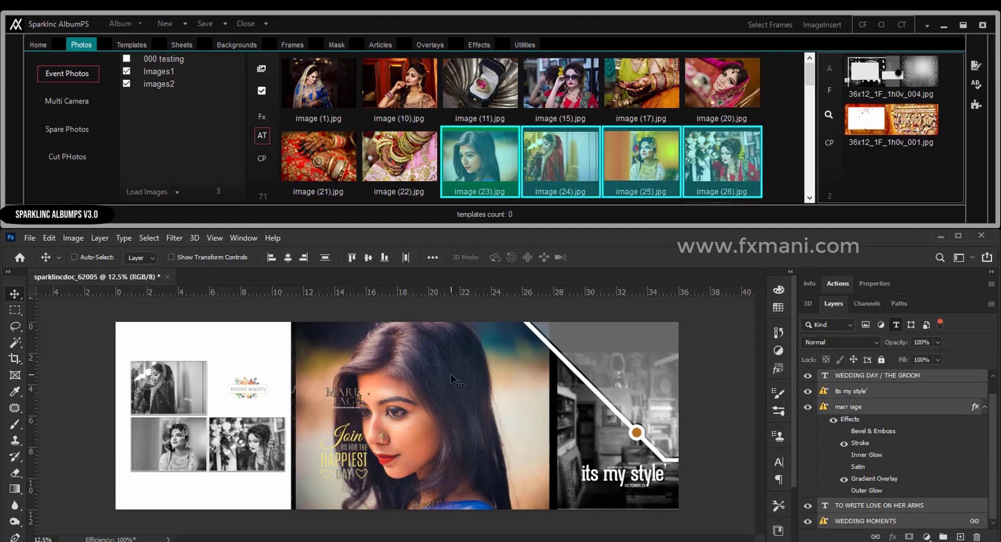
right_click(342, 441)
left_click(365, 449)
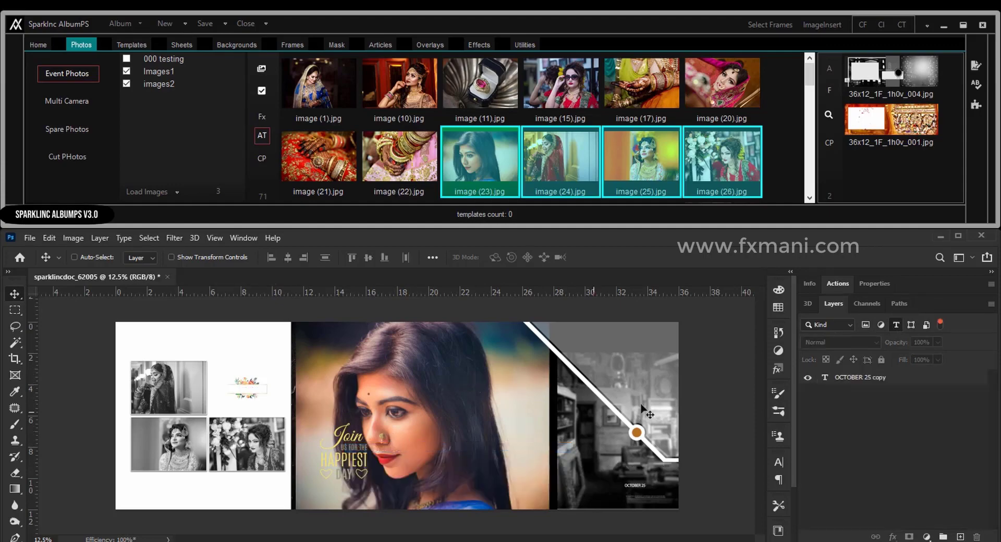
left_click(940, 326)
right_click(354, 443)
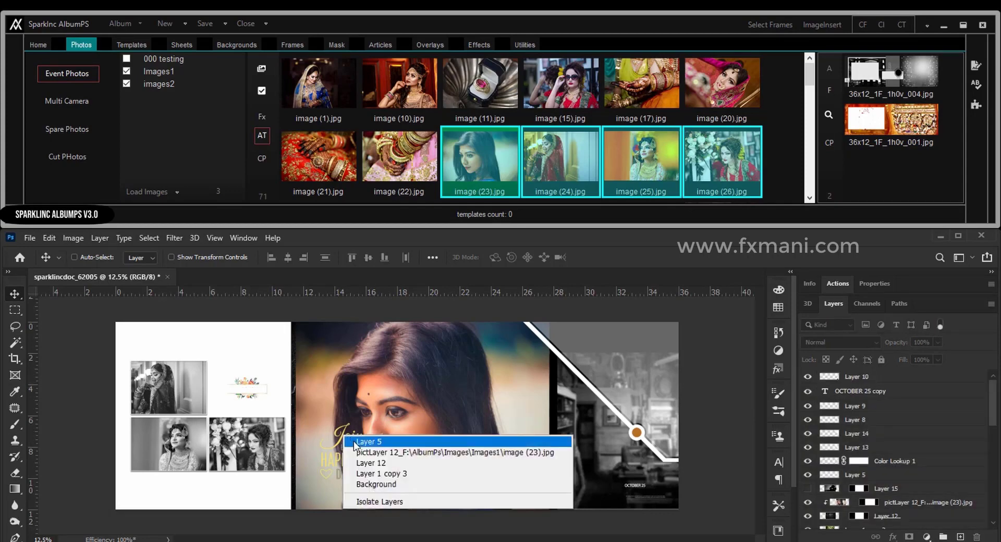
left_click(365, 441)
left_click_drag(355, 443, 320, 447)
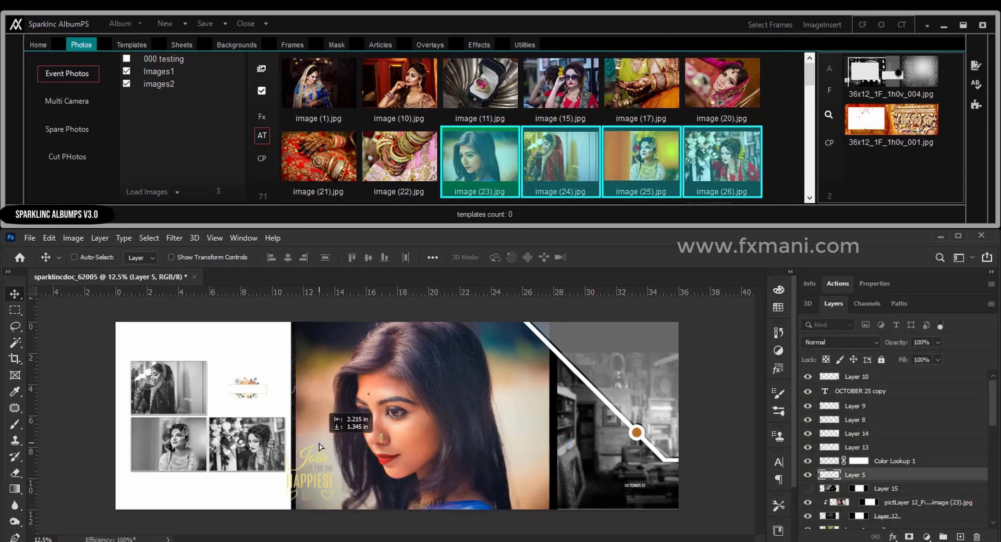
Make the feature photo greyscale with Luminosity blending and zoom in on the sheet.
right_click(425, 407)
left_click(439, 415)
key("shift+alt+y")
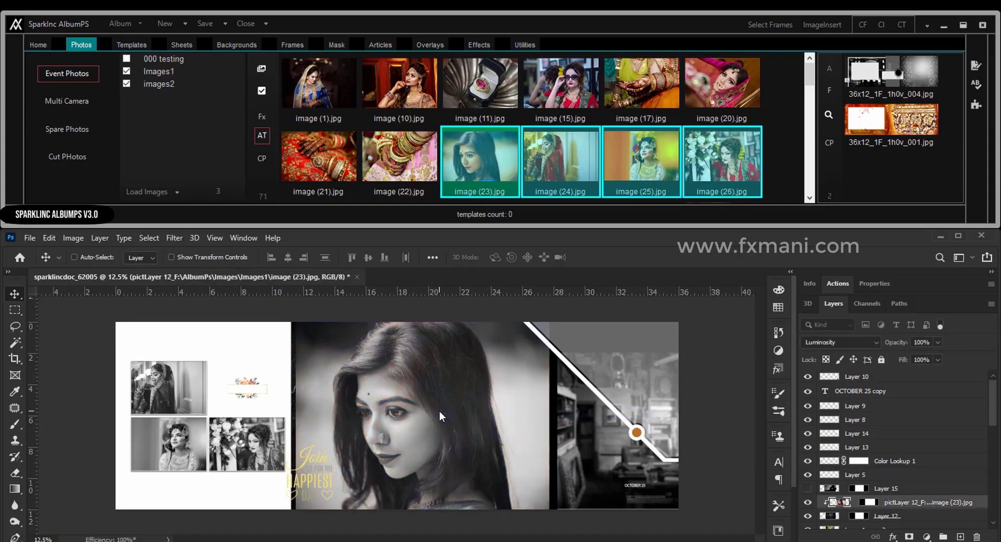
key("z")
left_click(510, 395)
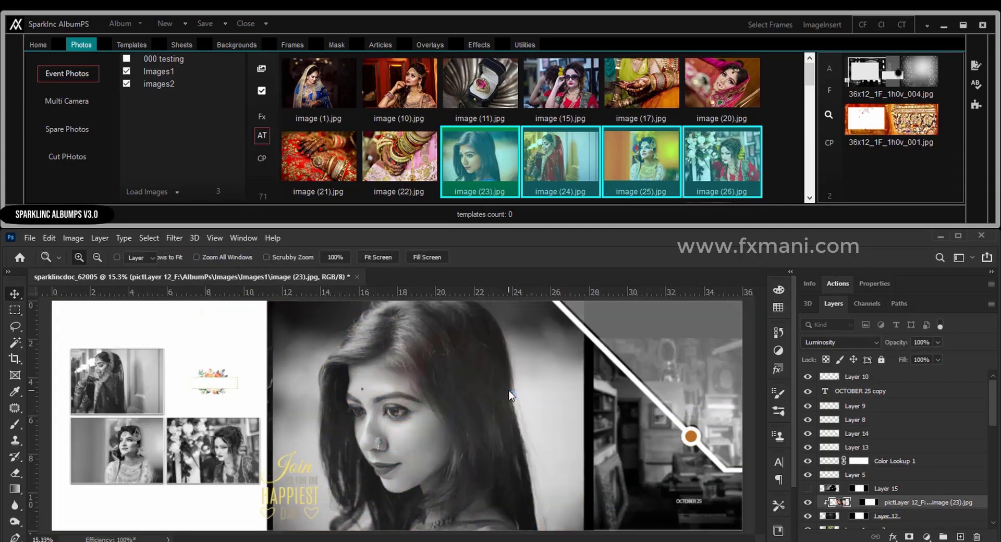
key("v")
Try nudging the grey overlay Layer 14 downward, then undo the move.
right_click(676, 344)
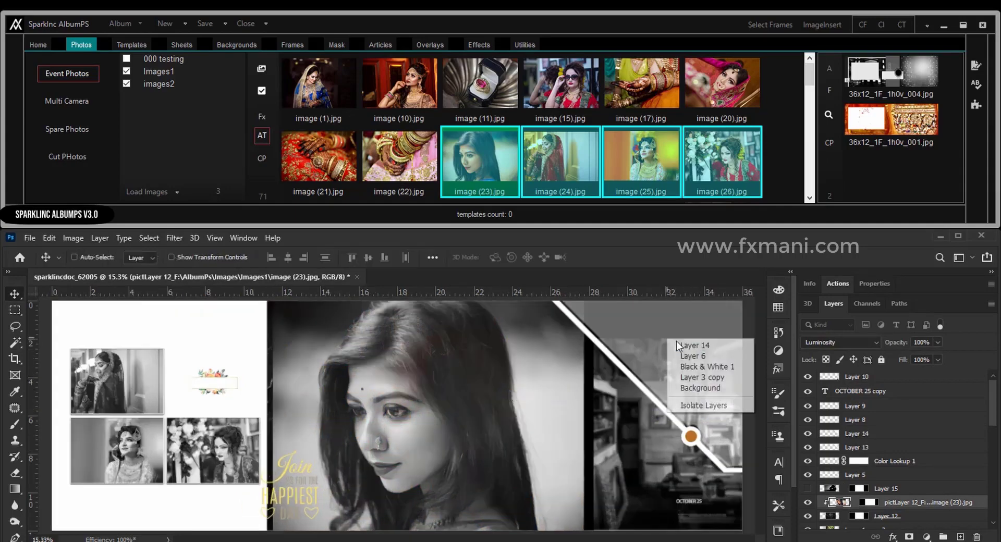
left_click(694, 345)
left_click_drag(677, 344, 673, 373)
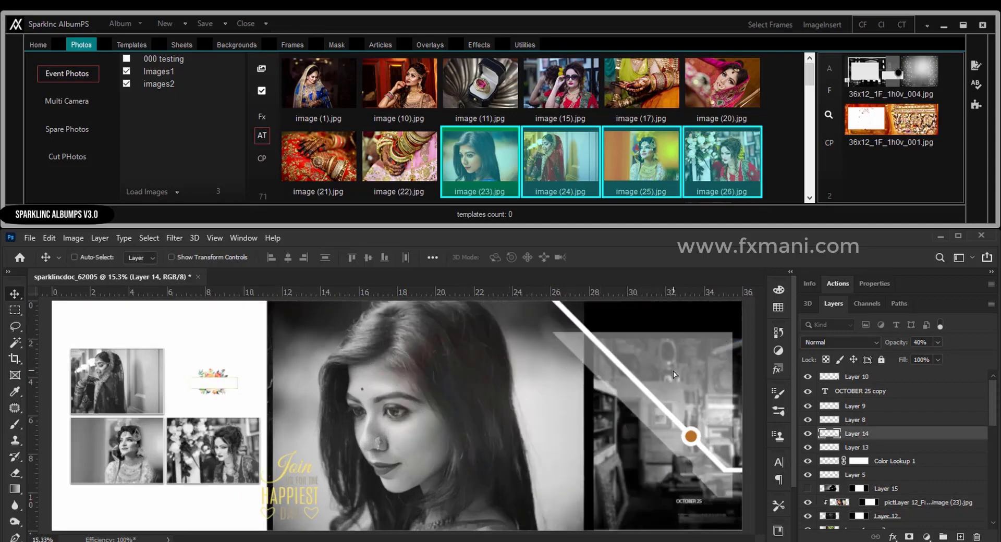
key("ctrl+z")
left_click(735, 98)
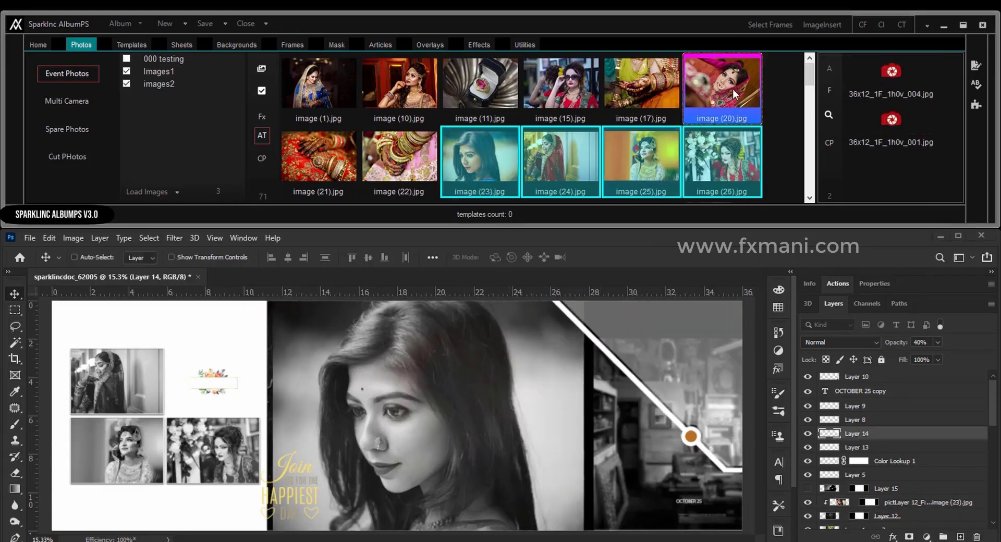
Place image (20) into the diagonal right-hand frame and reposition it.
double_click(734, 88)
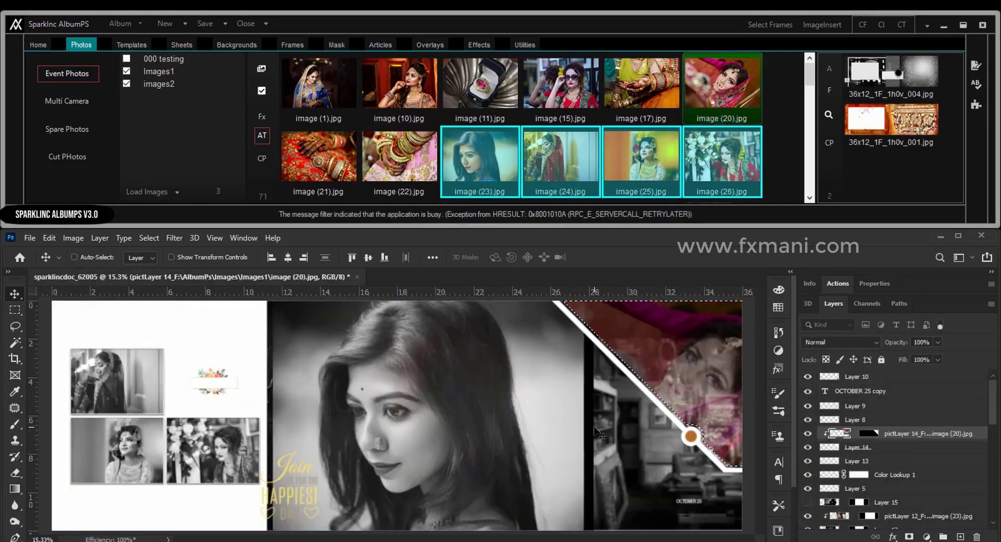
left_click_drag(663, 338, 668, 356)
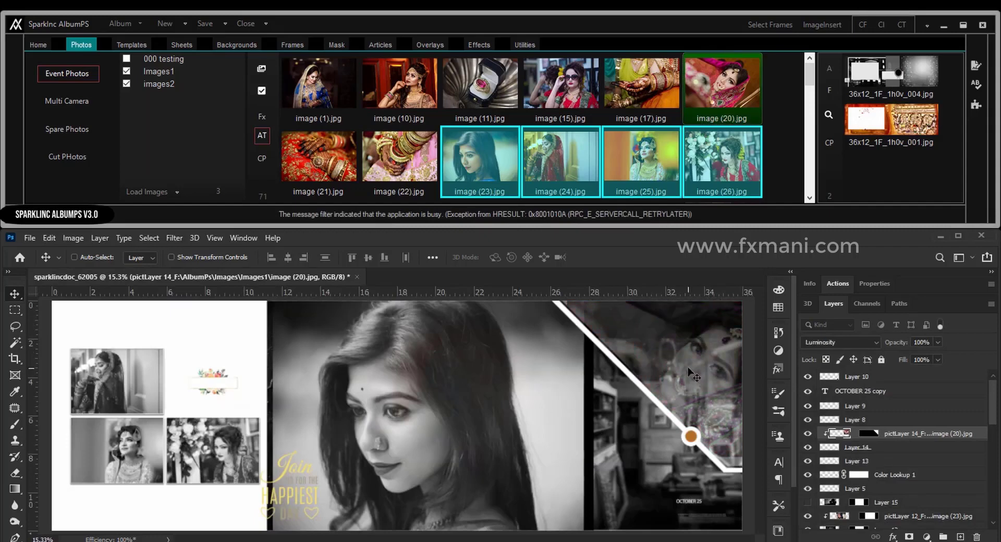
right_click(688, 369)
key("Escape")
Raise the overlay Layer 14's opacity to 84%.
left_click(895, 448)
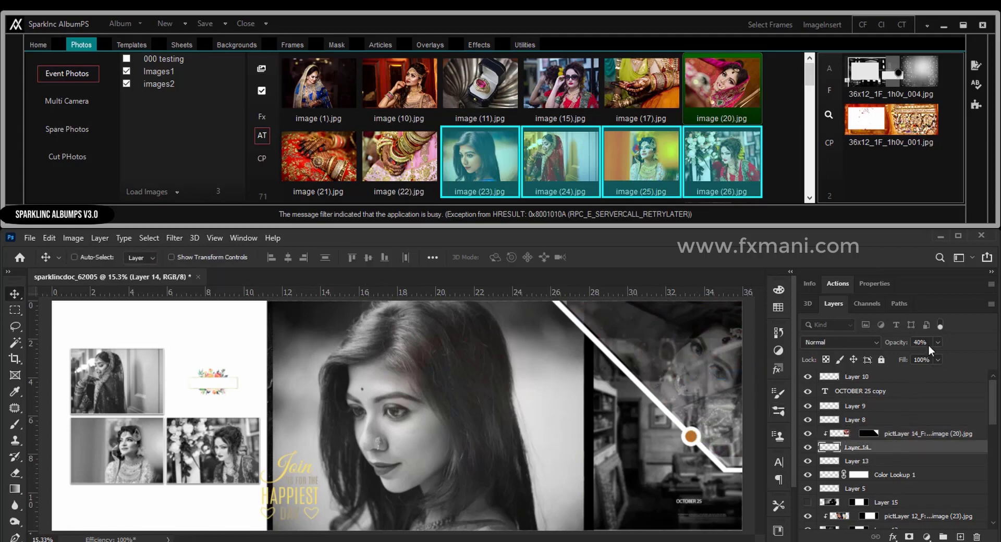
left_click_drag(952, 358, 964, 355)
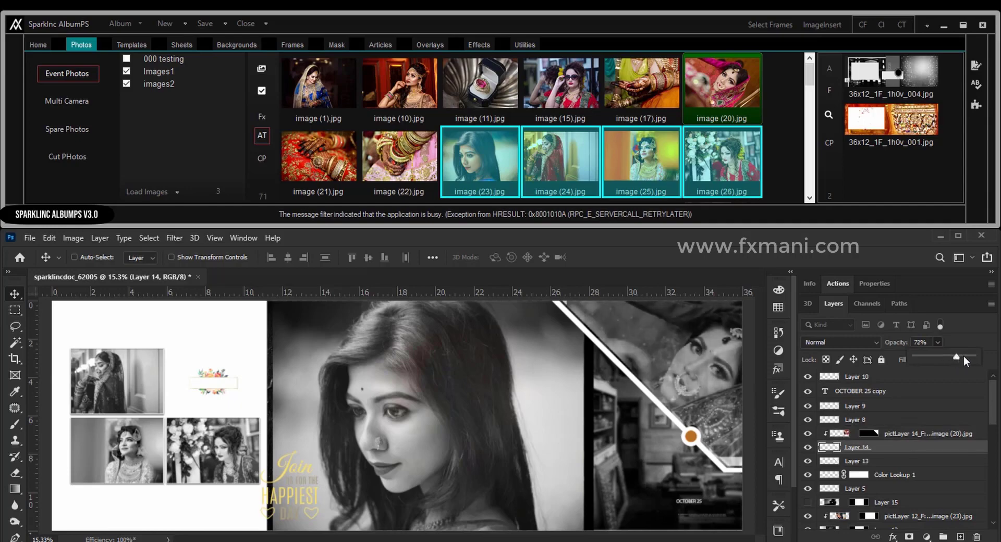
left_click(963, 329)
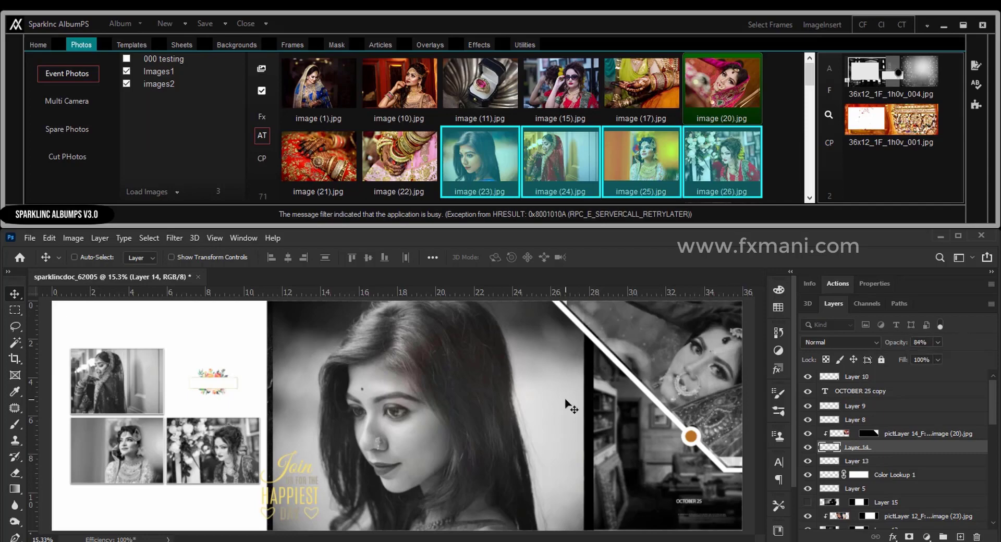
left_click(175, 45)
Save Sheet 002 as JPG and PSD, then save and close it in Photoshop.
left_click(204, 25)
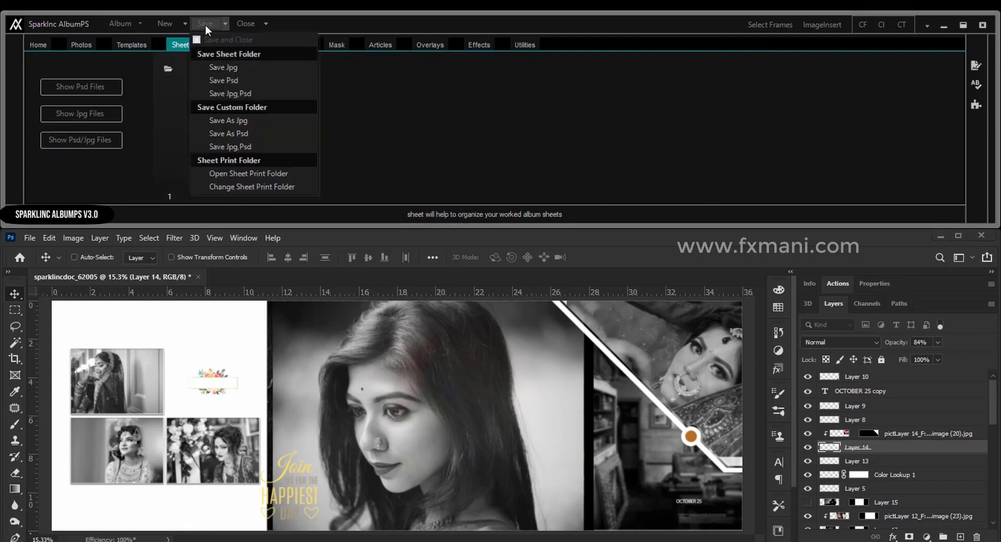
left_click(222, 94)
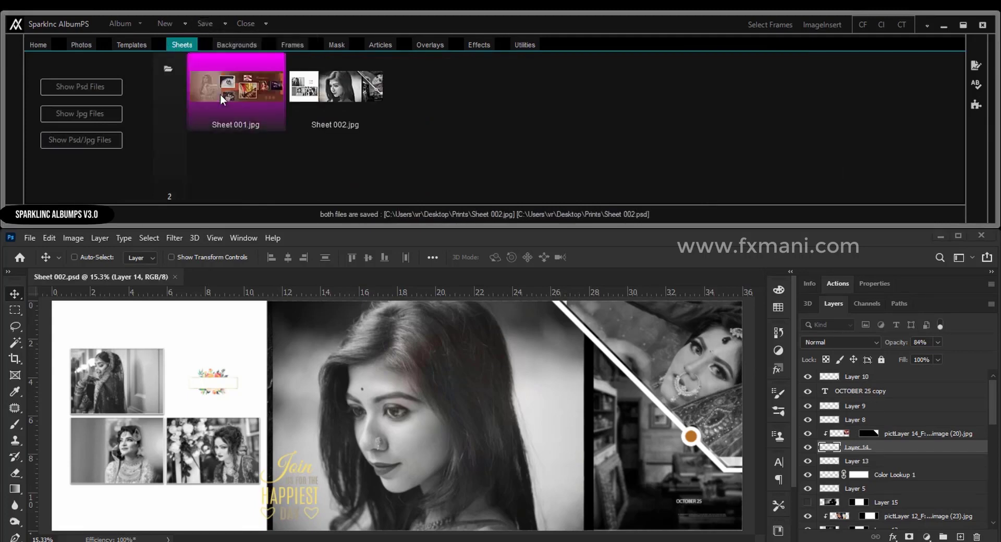
left_click(197, 24)
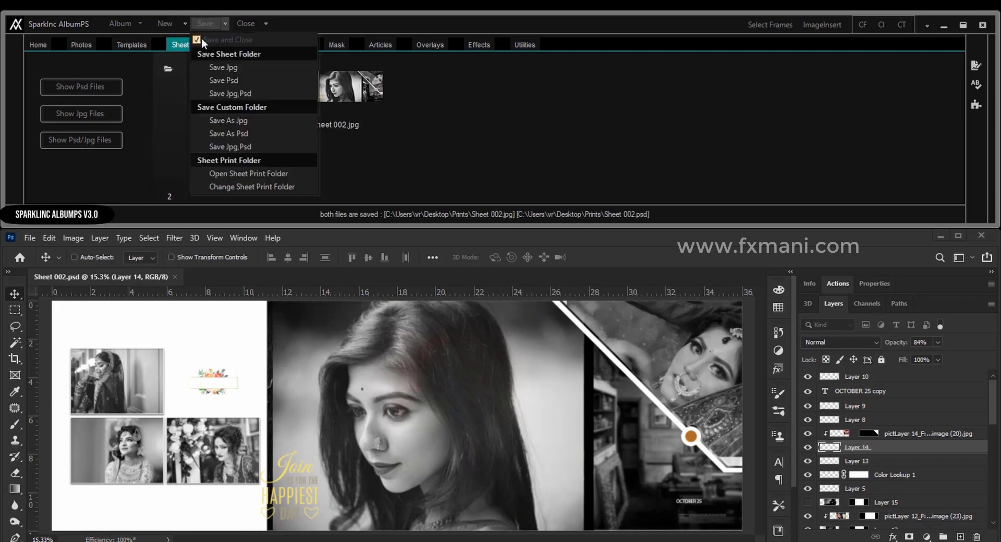
left_click(163, 122)
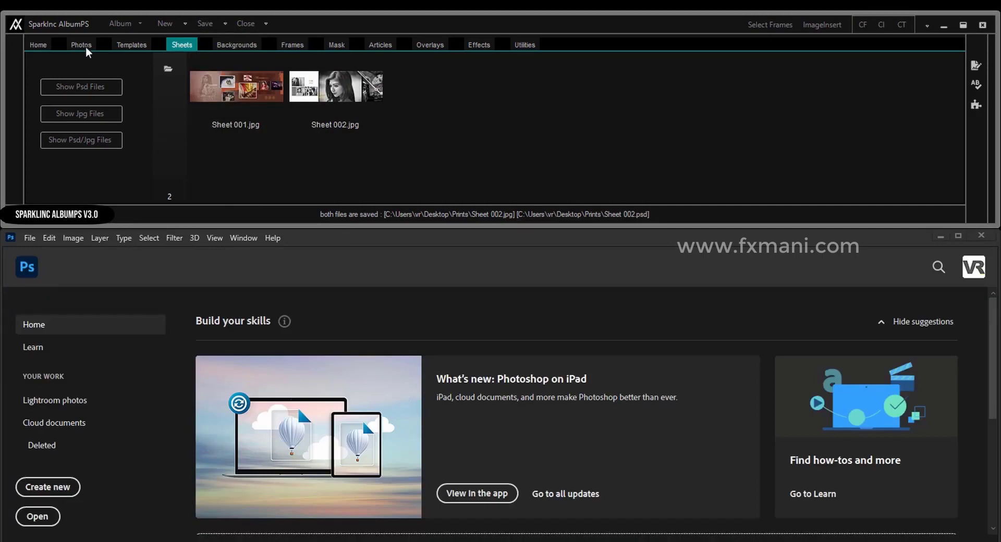
left_click(87, 48)
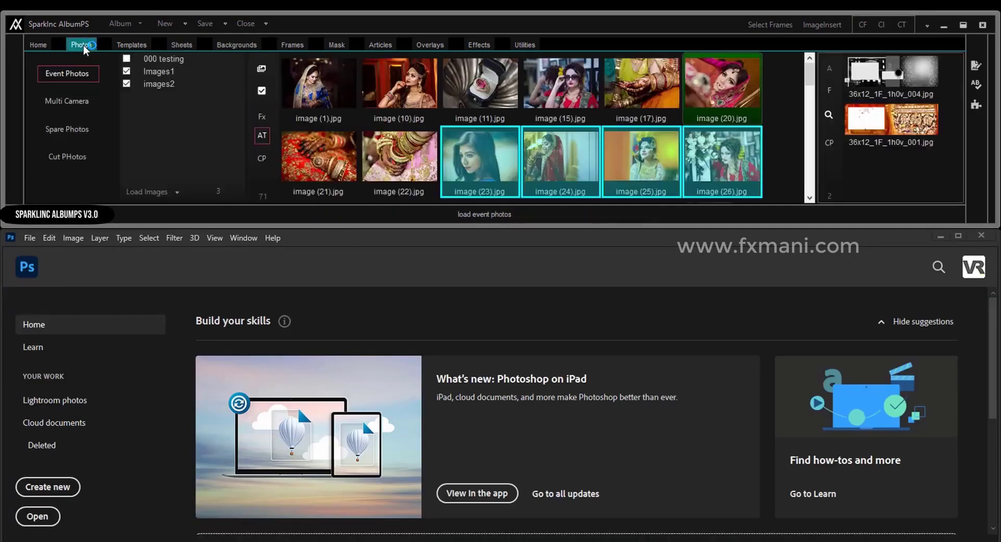
Remove all marked files, select images 3–6 and fill template 36x12_4F_4h0v_015.
right_click(782, 151)
mouse_move(838, 366)
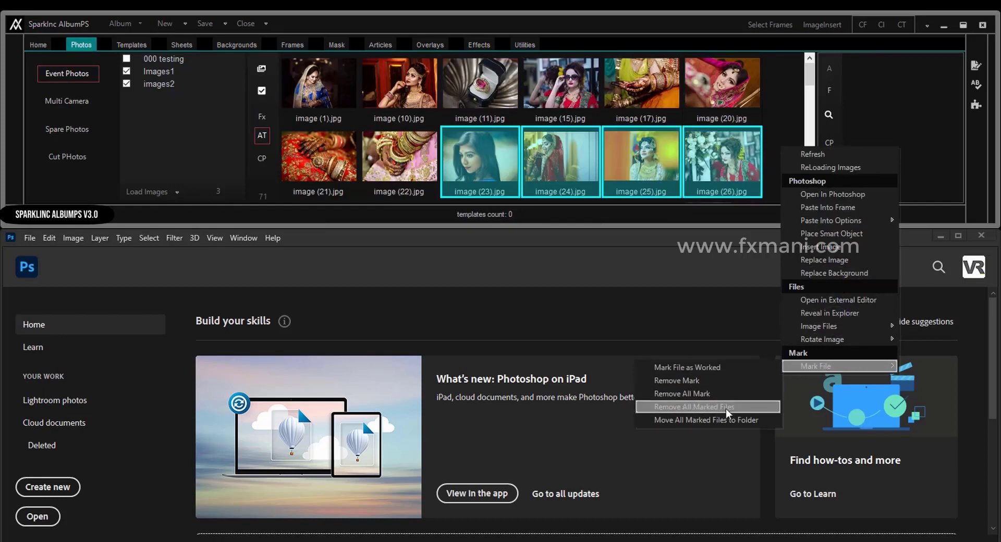
left_click(716, 412)
left_click_drag(778, 142, 447, 172)
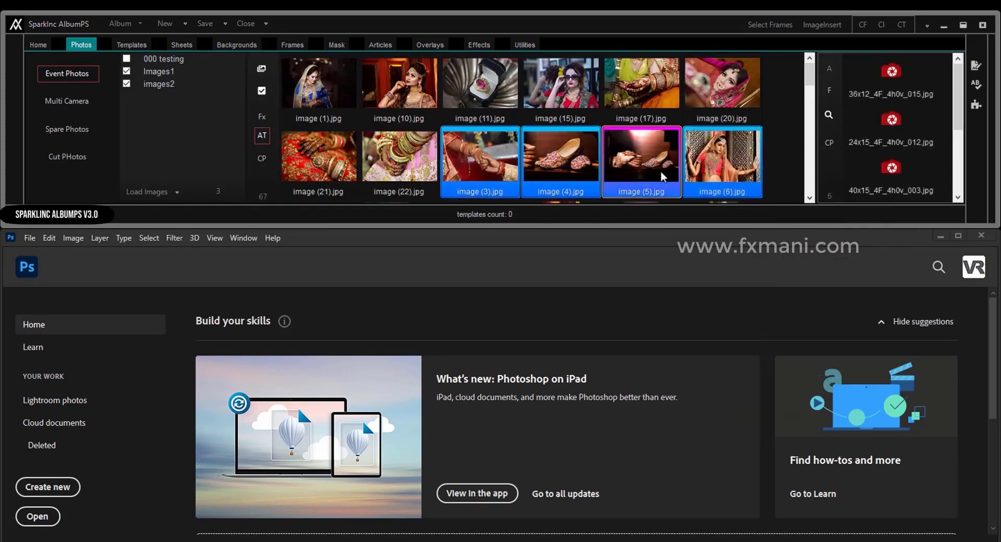
double_click(882, 78)
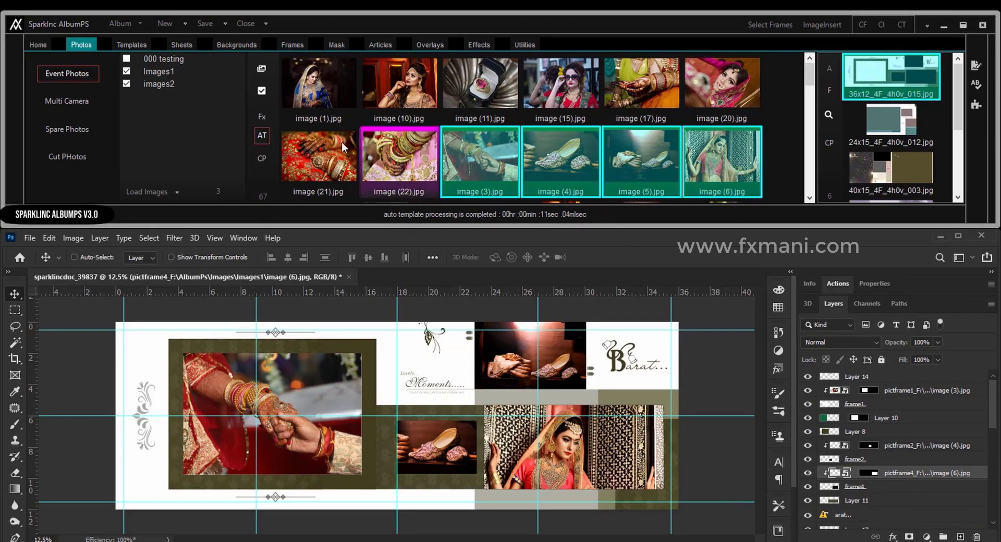
Save and close Sheet 003 as JPG and PSD, check it in Sheets, then show Backgrounds.
left_click(185, 84)
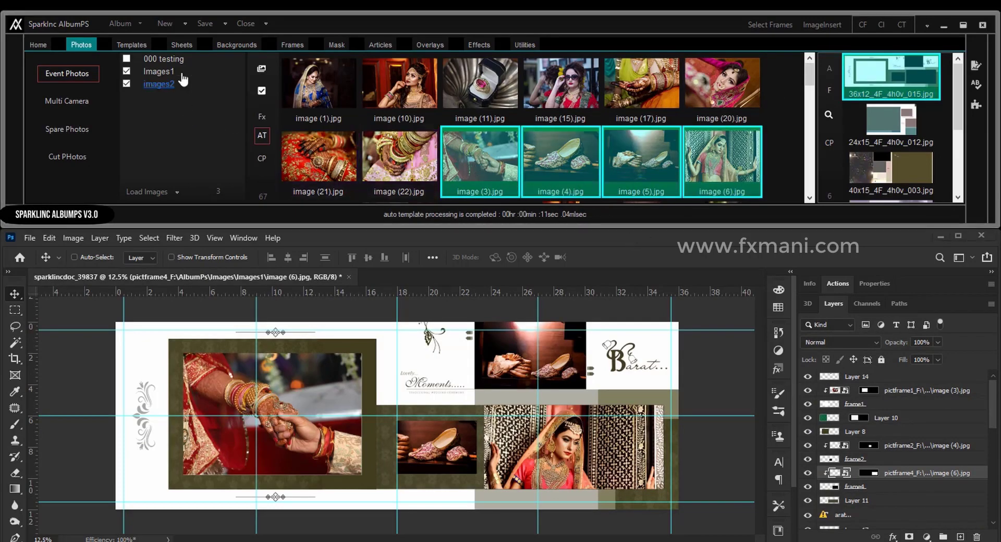
left_click(204, 24)
left_click(232, 96)
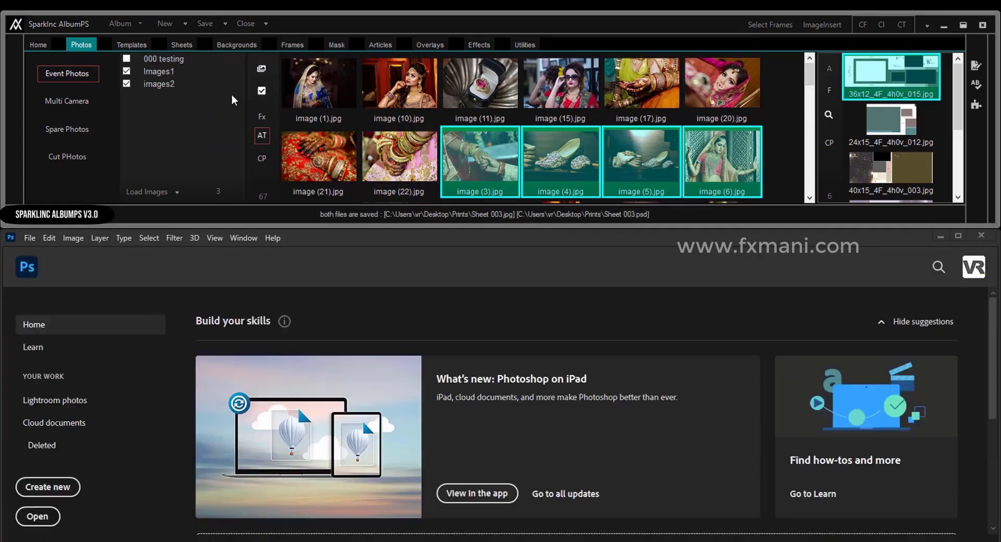
left_click(189, 44)
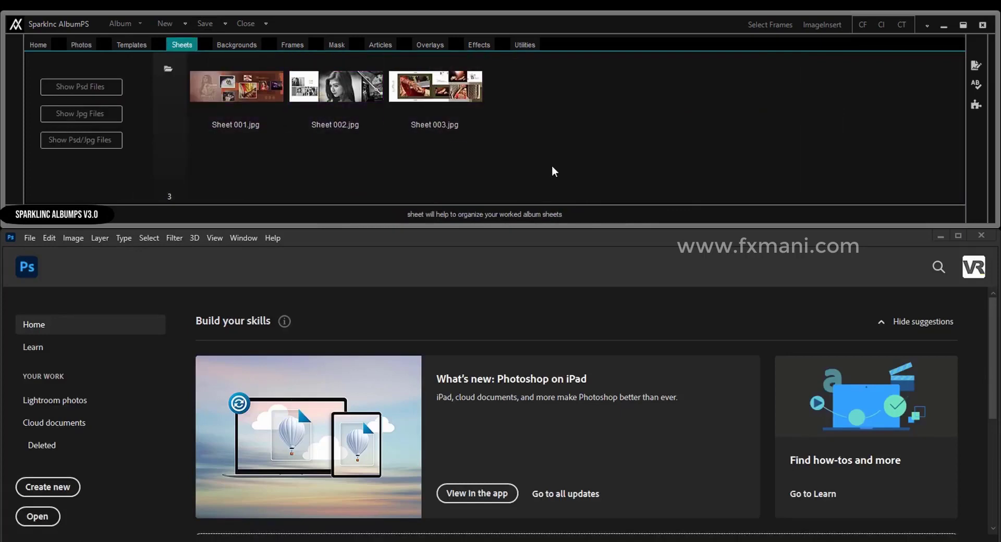
scroll(553, 168, "up", 1)
scroll(553, 168, "up", 2)
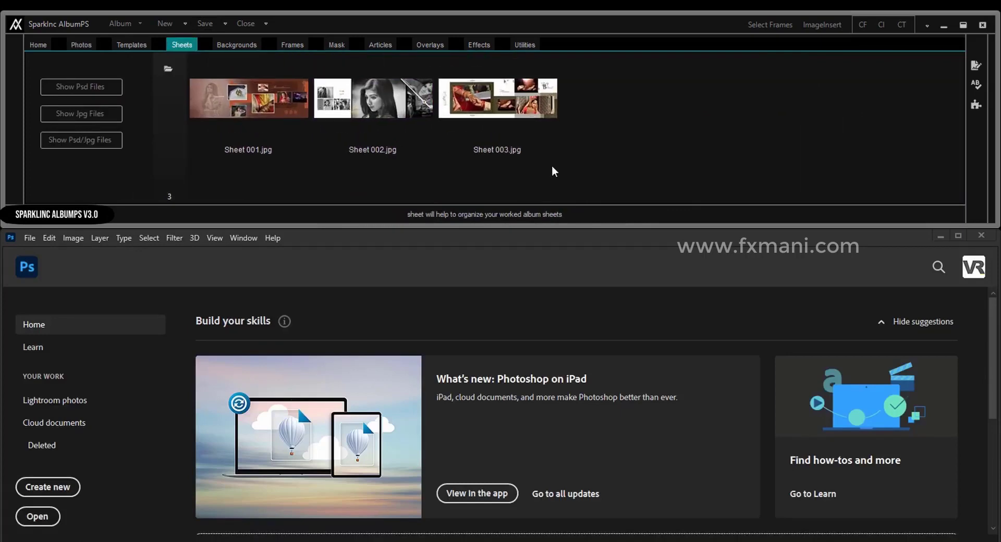
left_click(233, 46)
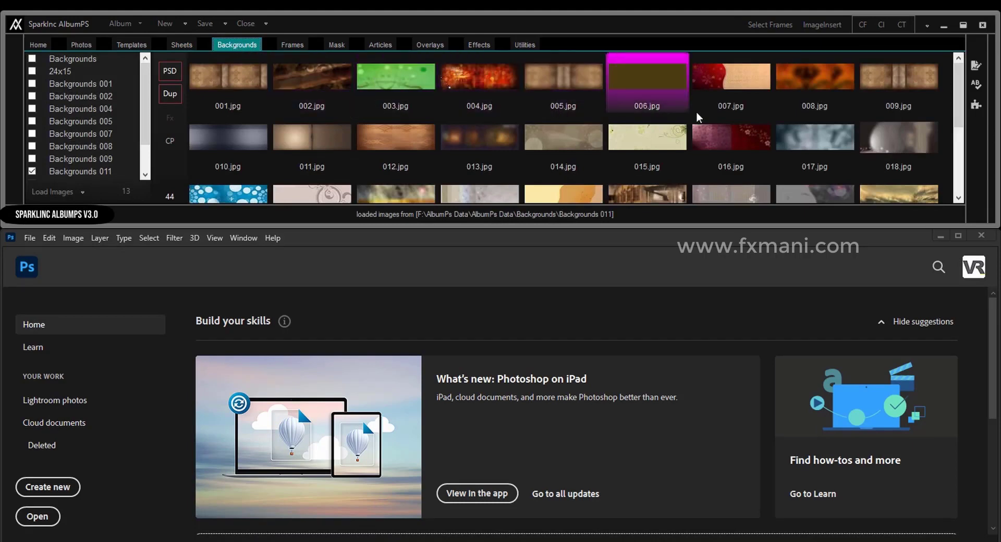
Load the Backgrounds 012 folder and open orange background 007.jpg, dismissing the File Not Found warning.
left_click(733, 83)
scroll(776, 157, "down", 2)
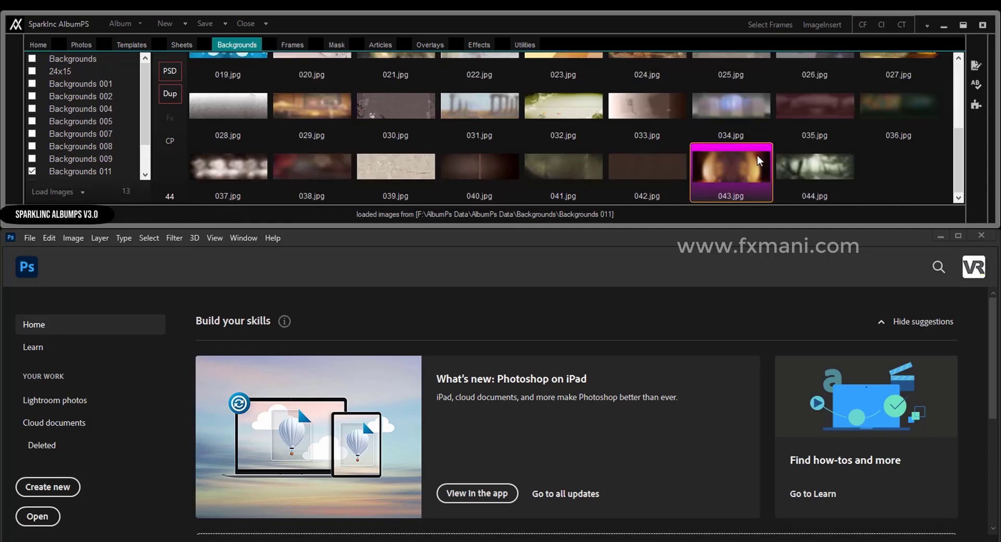
scroll(759, 160, "up", 1)
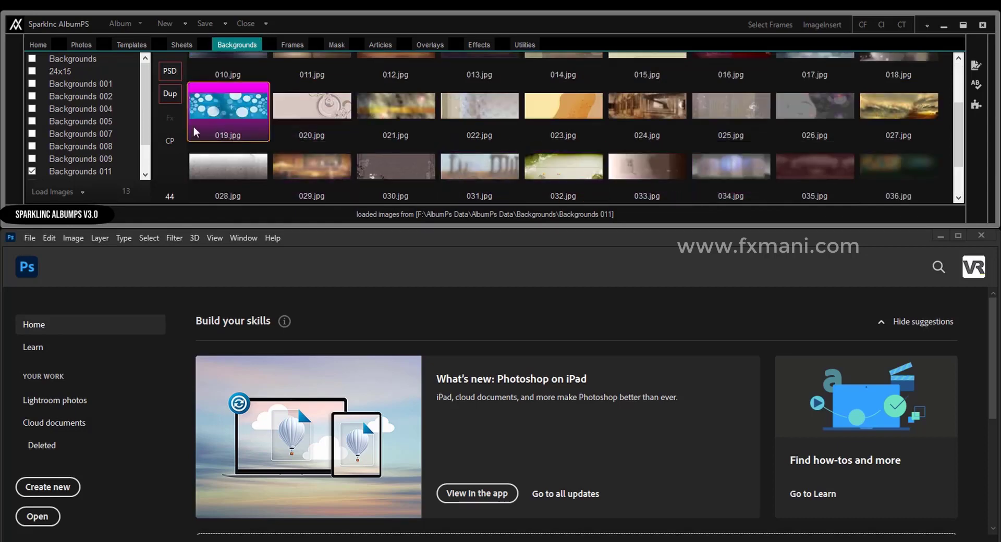
scroll(127, 123, "down", 1)
left_click(124, 122)
left_click(32, 146)
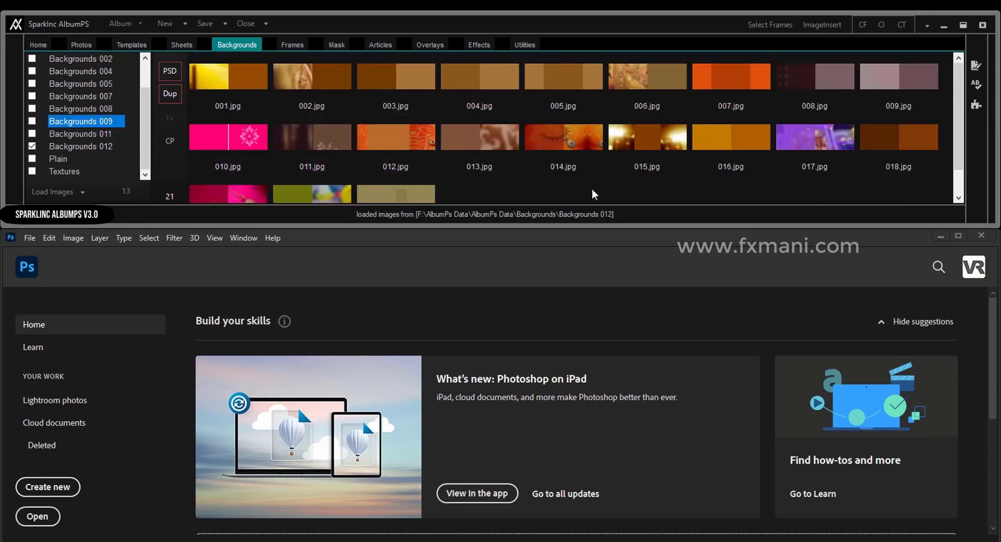
double_click(726, 94)
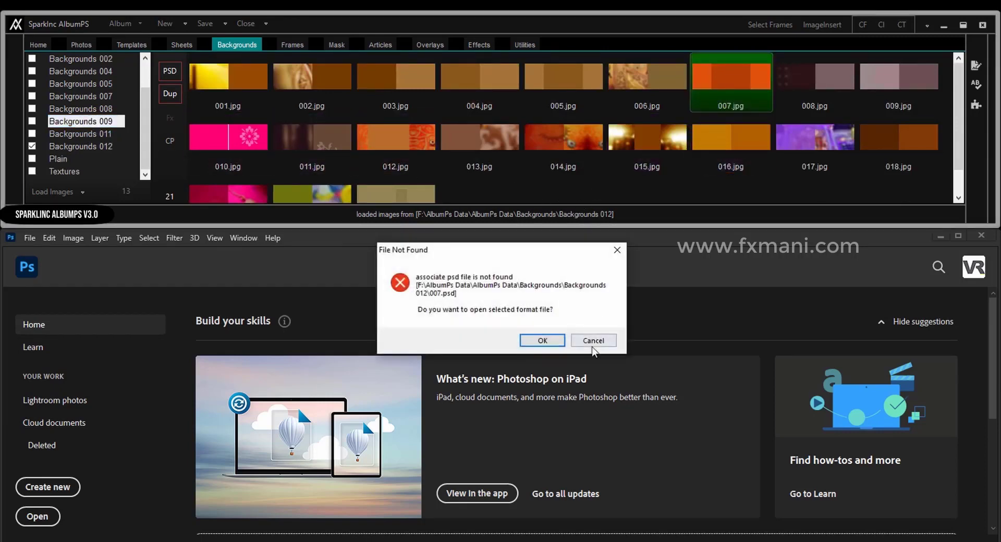
left_click(593, 341)
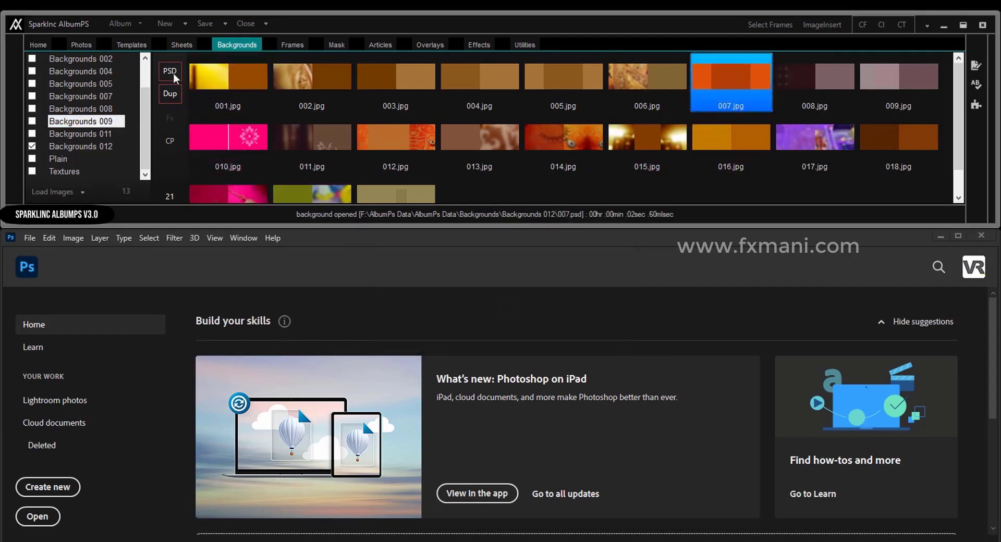
double_click(729, 95)
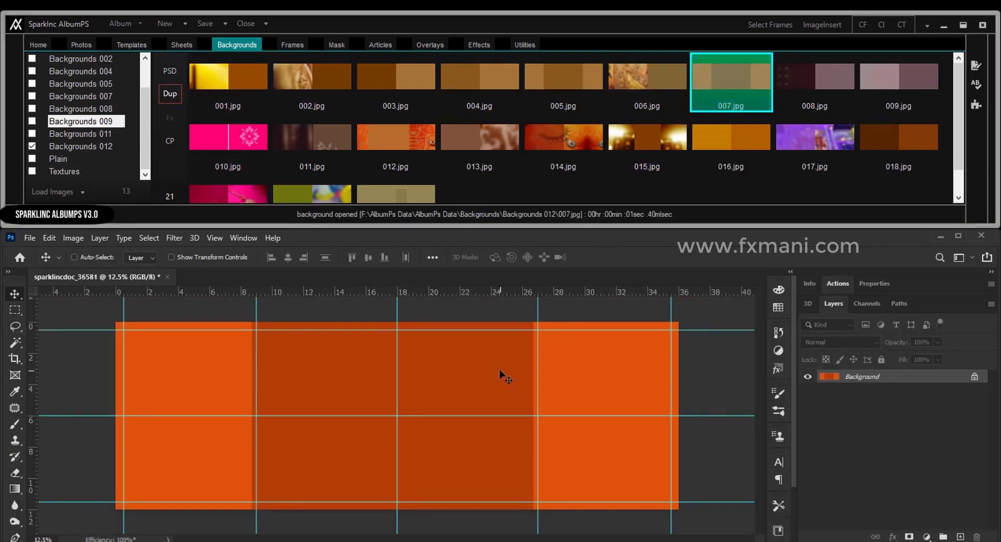
Switch the frames folder to 6 frames and insert layout frames6 (21) onto the orange sheet.
left_click(288, 45)
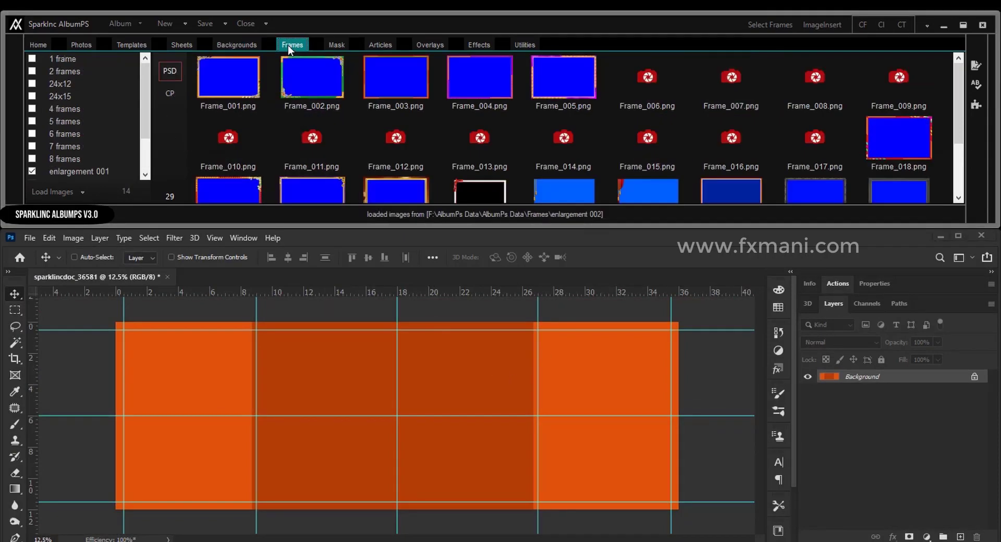
scroll(144, 115, "down", 2)
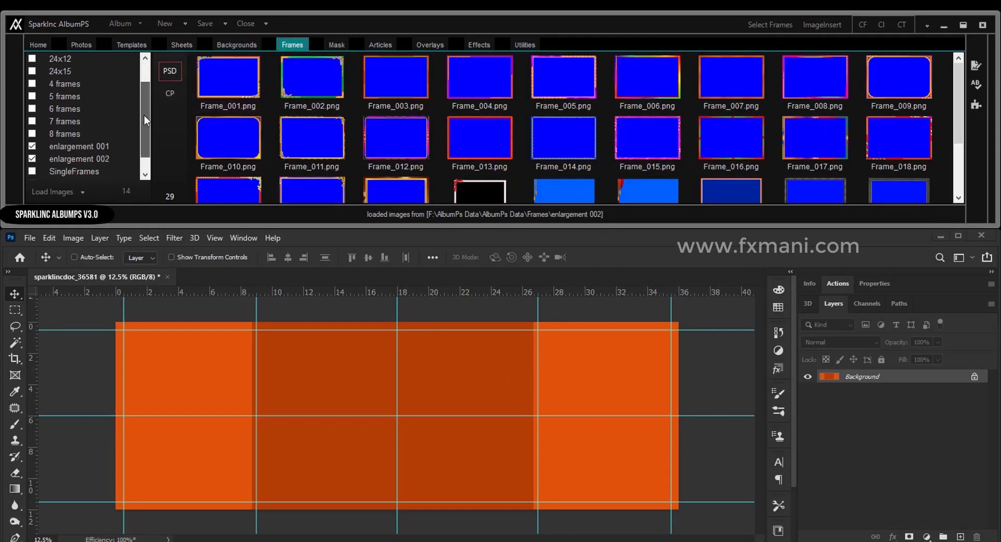
scroll(141, 147, "down", 2)
left_click(31, 134)
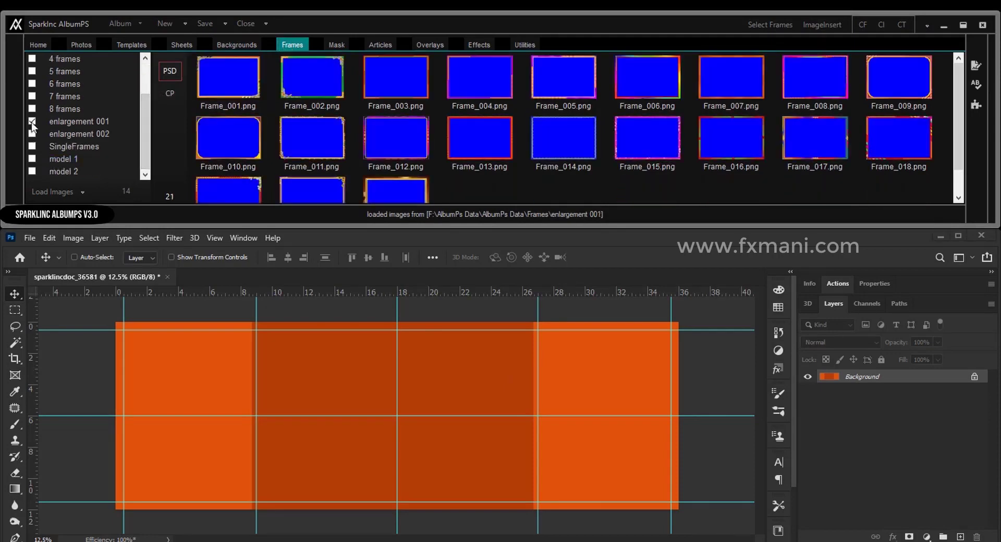
left_click(31, 108)
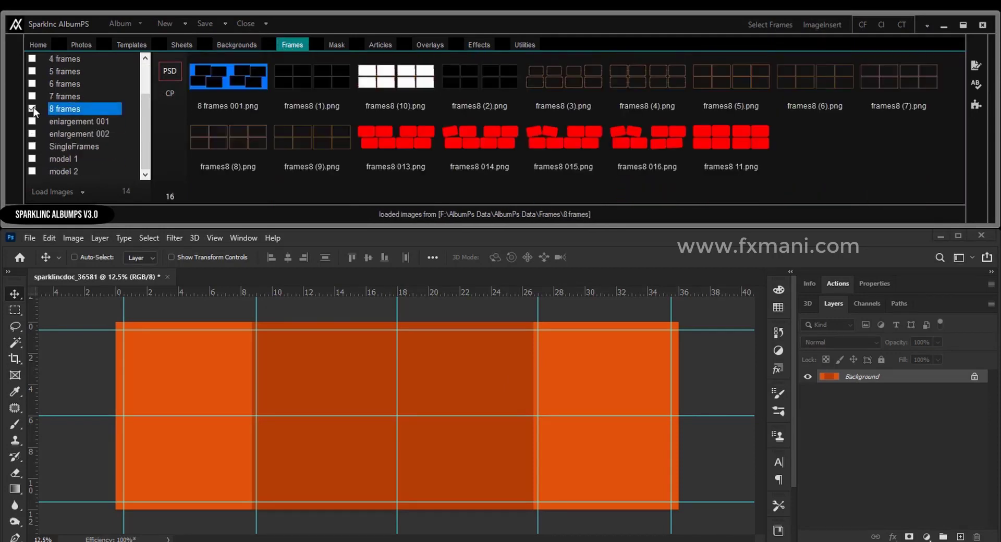
left_click(31, 85)
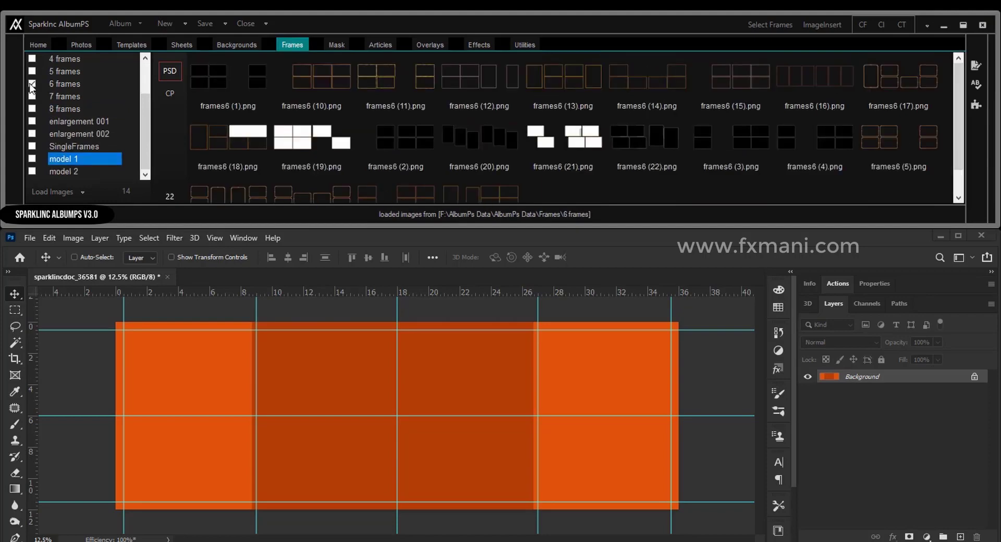
left_click(556, 146)
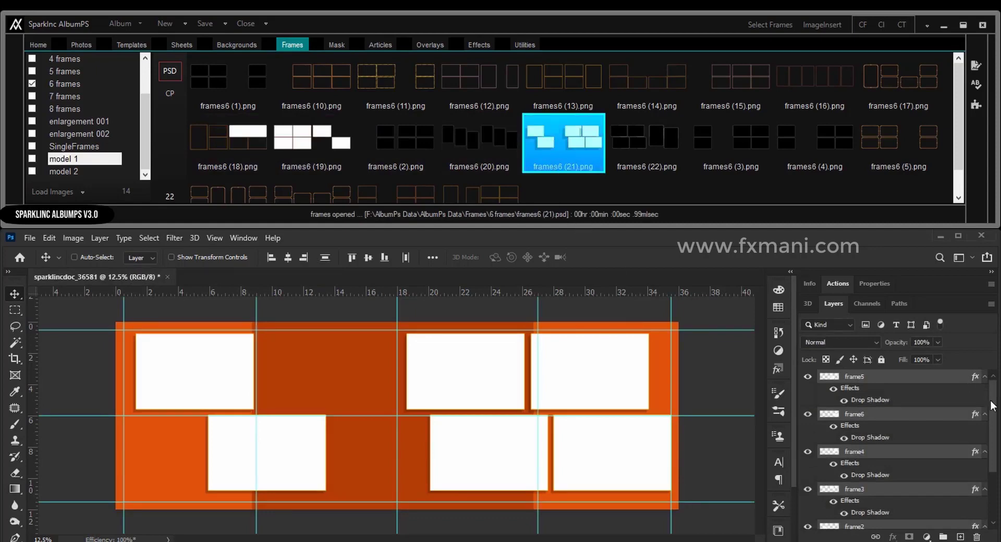
mouse_move(992, 405)
left_mouse_down()
mouse_move(994, 476)
mouse_move(996, 398)
left_mouse_up()
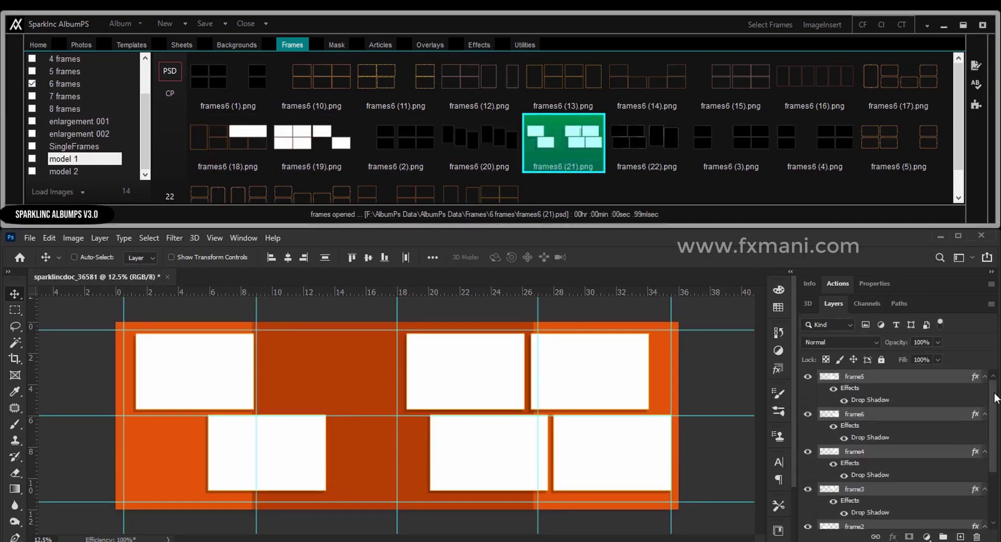
left_click(87, 45)
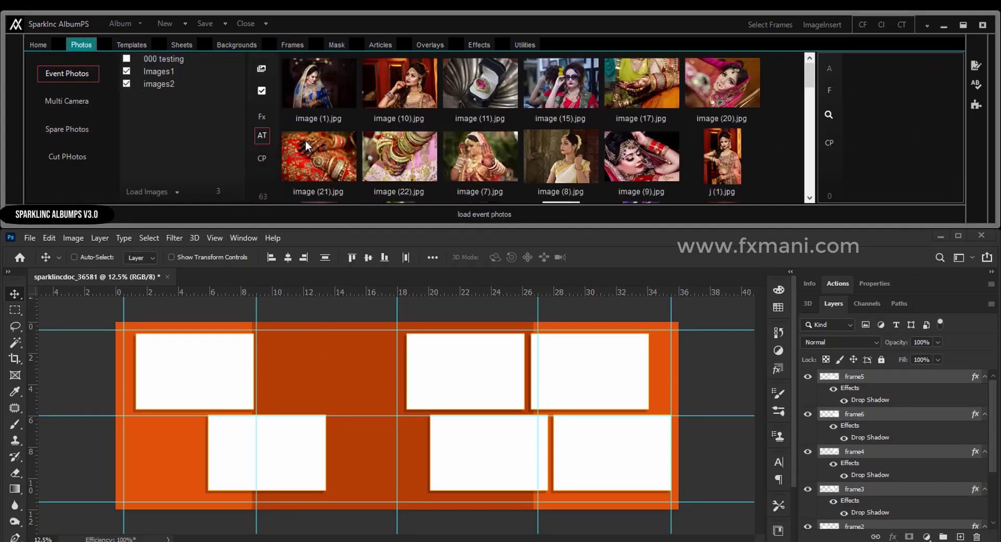
Select images (1), (10), (11), (15), (17) and (20) and auto-paste them into the six frames.
scroll(611, 148, "down", 1)
scroll(609, 142, "up", 1)
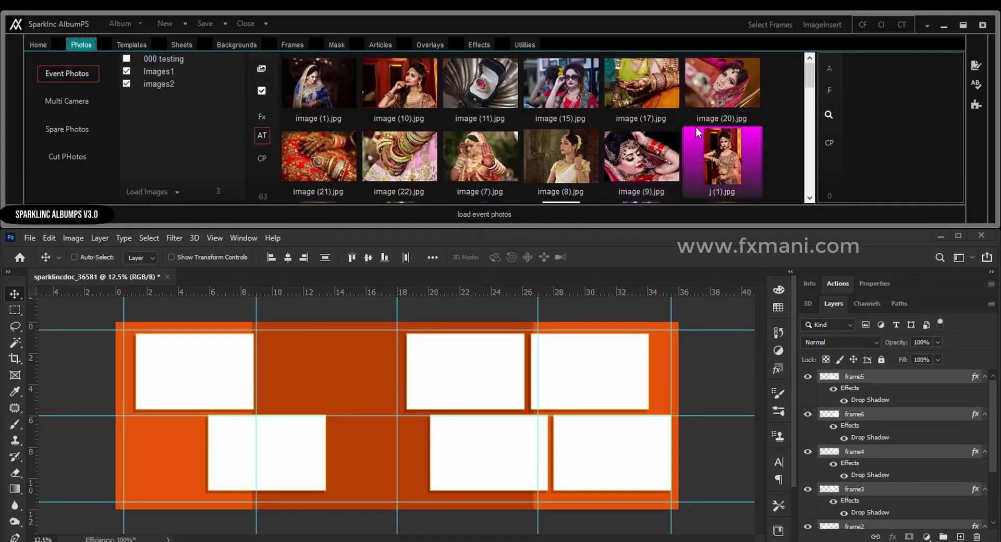
left_click_drag(782, 103, 578, 82)
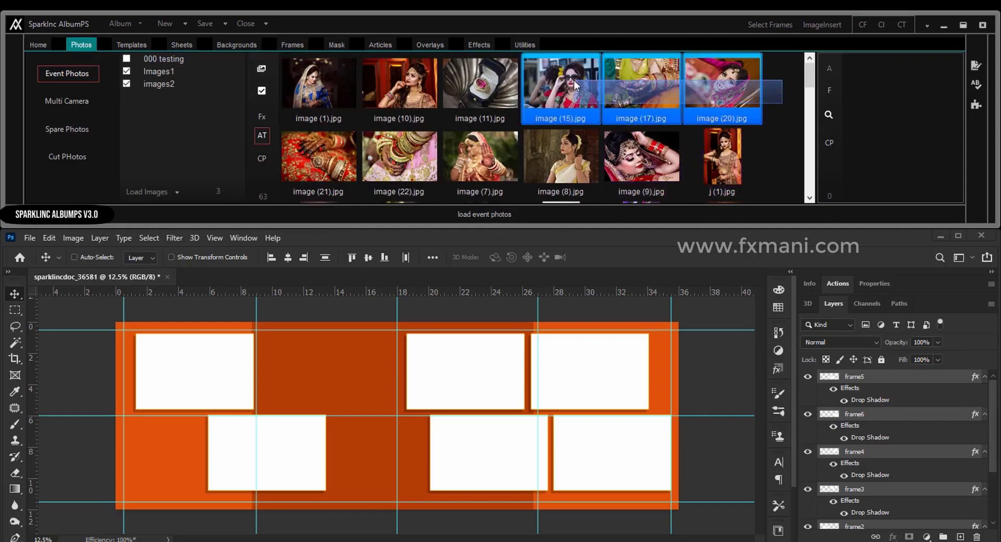
left_click_drag(574, 80, 313, 78)
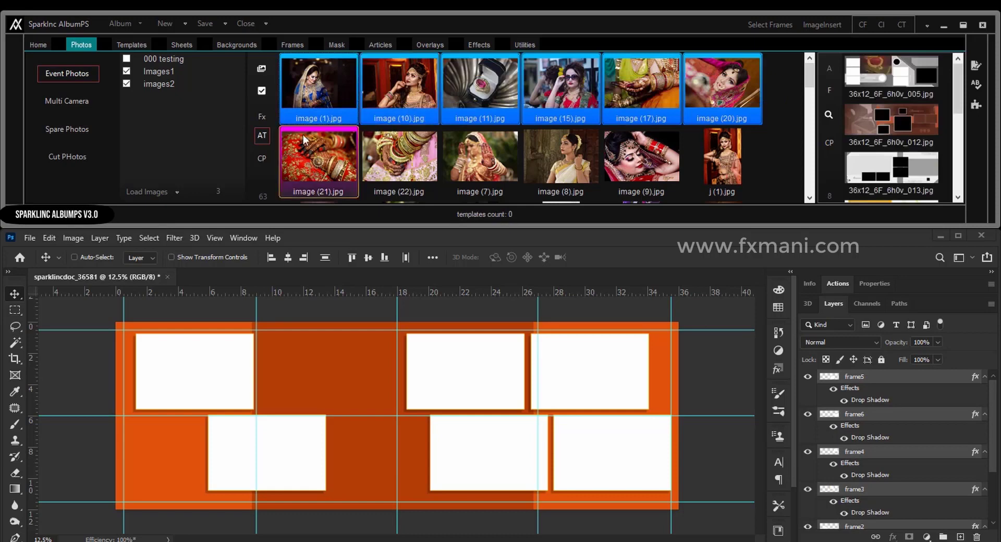
left_click(259, 137)
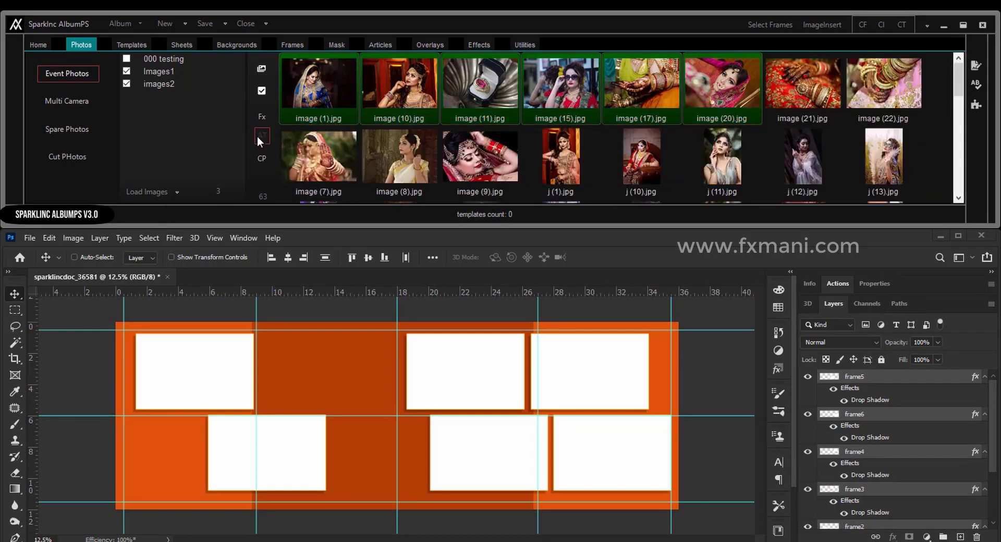
left_click(267, 88)
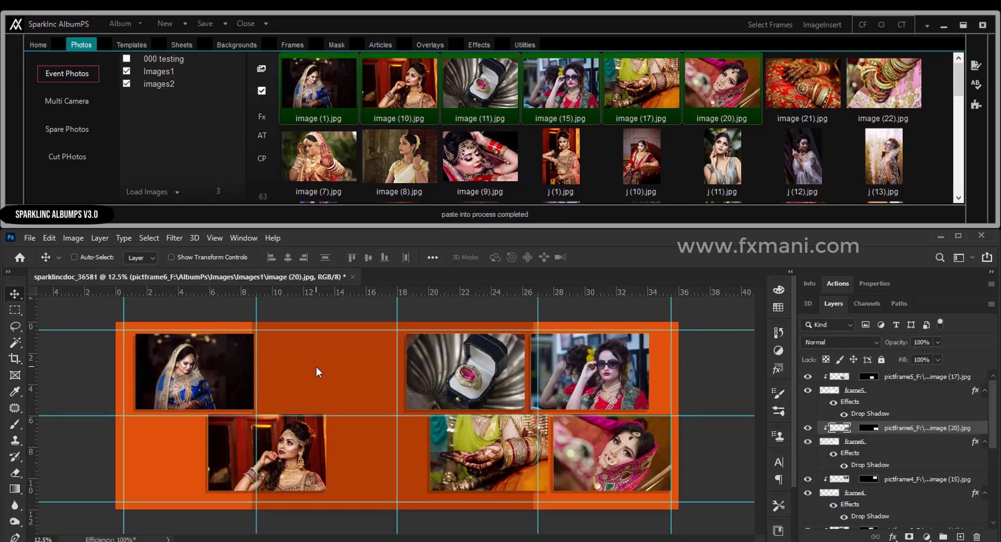
right_click(361, 369)
Add image (9) above the Background layer, then shrink it and shift it up into place.
left_click(380, 379)
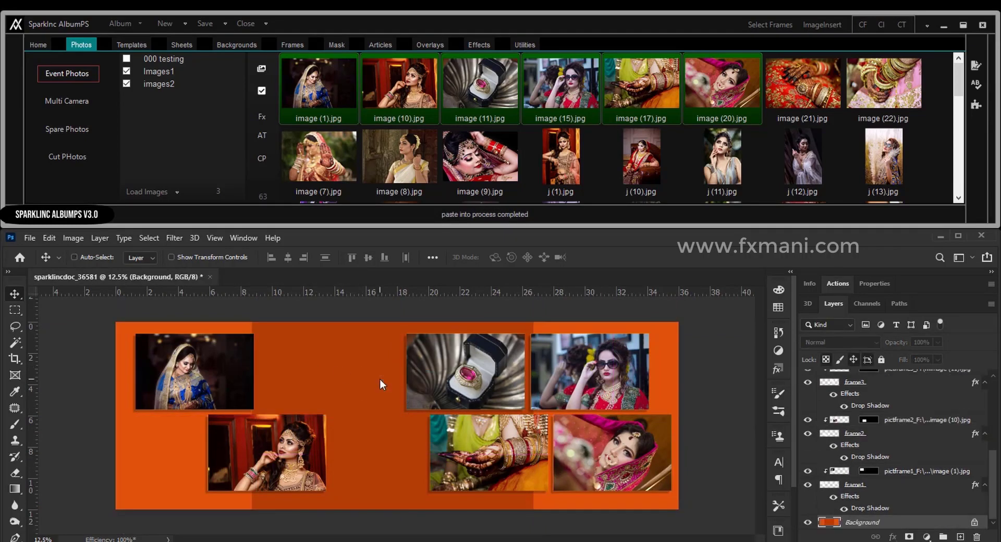
left_click_drag(500, 196, 364, 377)
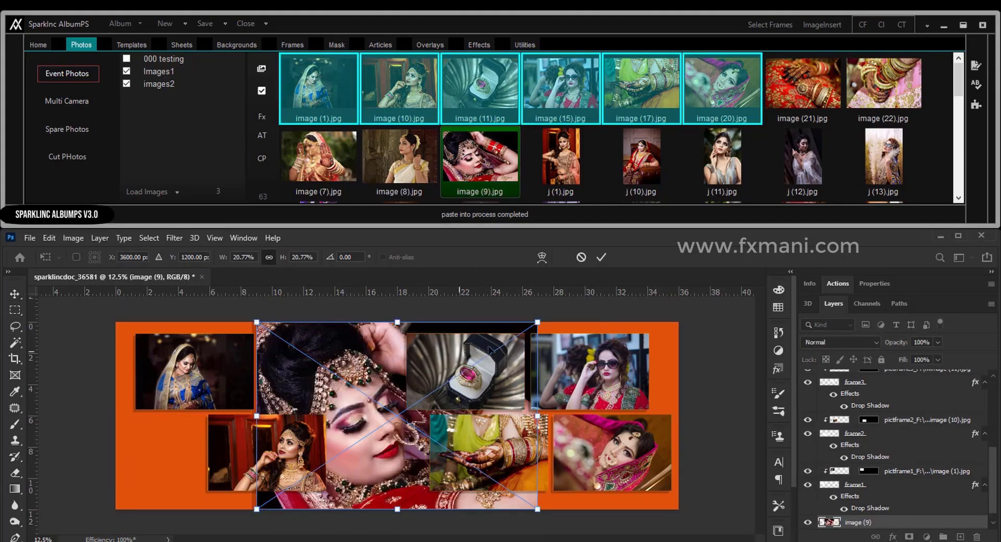
left_click_drag(537, 322, 449, 382)
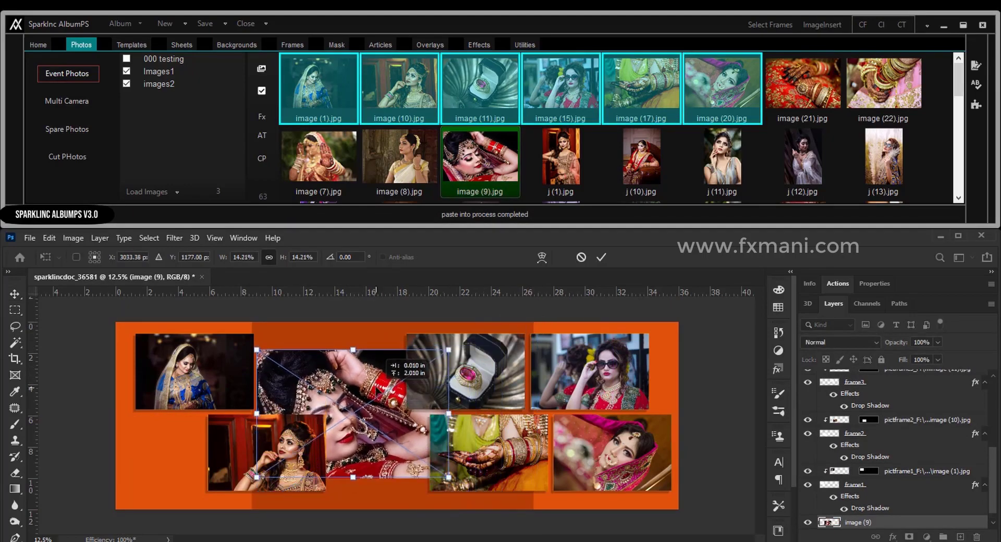
left_click_drag(376, 423, 377, 392)
key("Return")
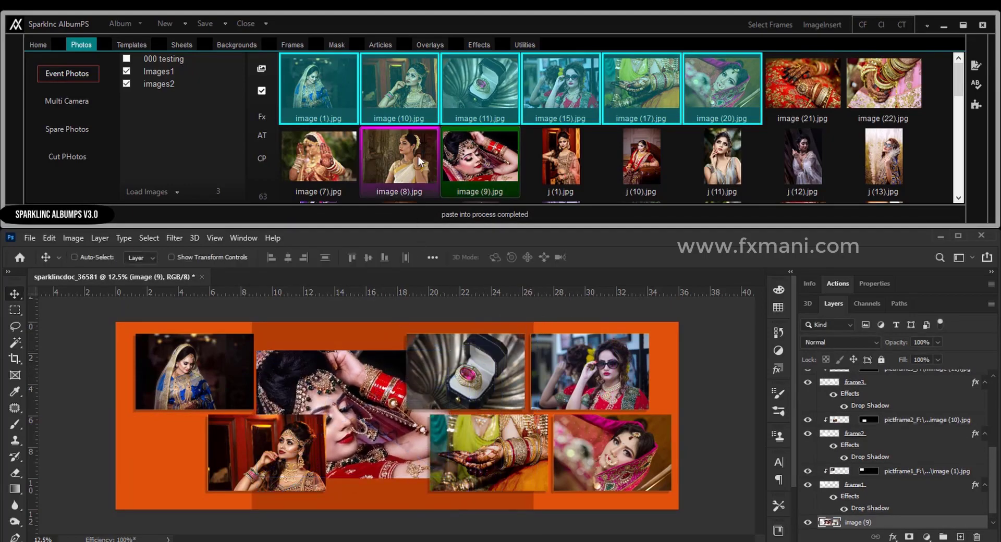
Apply the soft-edged mask078 to image (9), enlarge it to about 182%, and move it right.
left_click(336, 46)
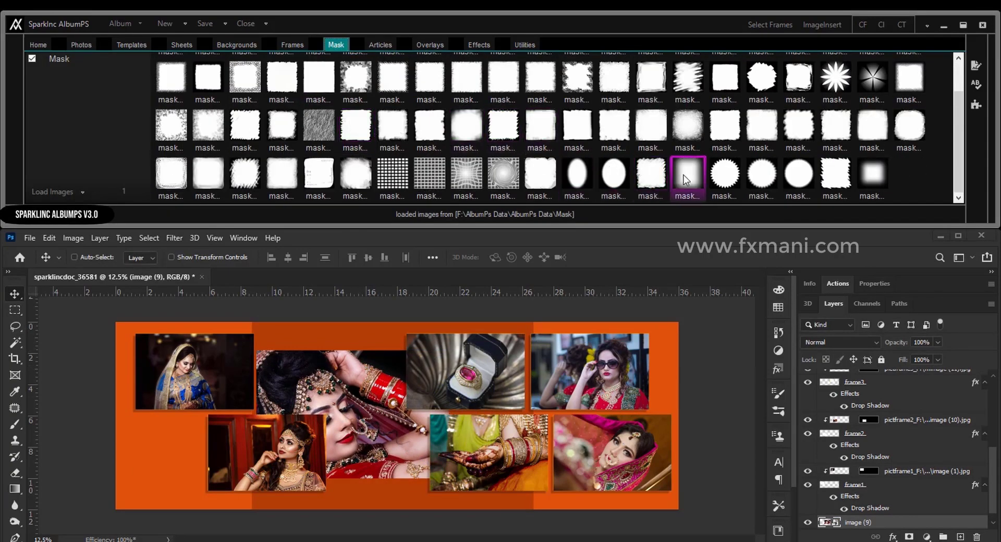
double_click(685, 179)
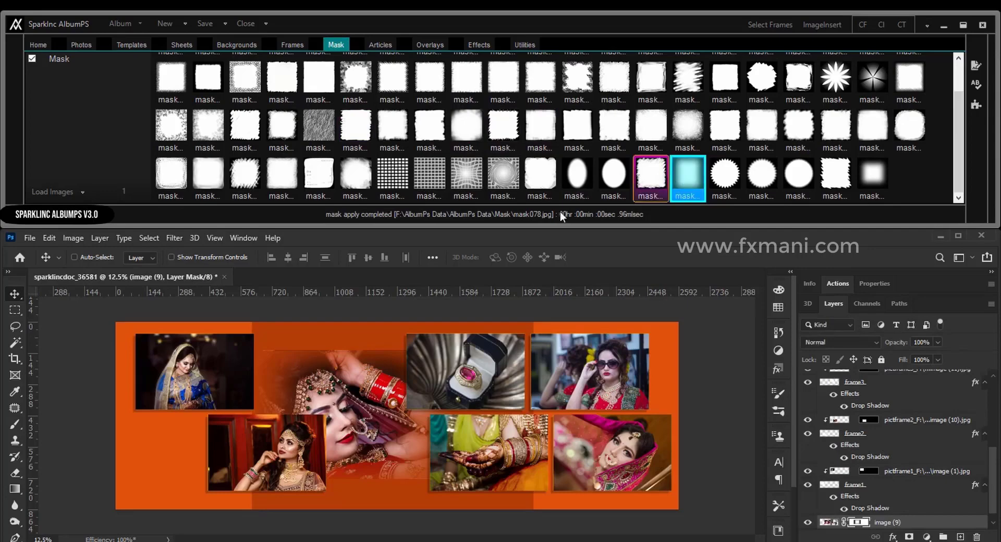
key("ctrl+t")
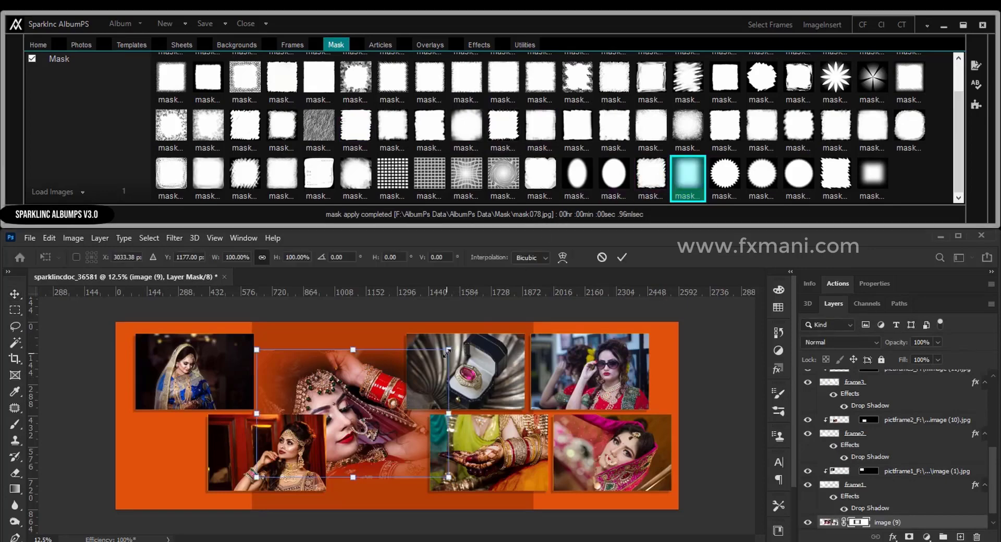
left_click_drag(447, 351, 527, 297)
mouse_move(354, 380)
left_mouse_down()
mouse_move(416, 384)
mouse_move(401, 383)
left_mouse_up()
key("Return")
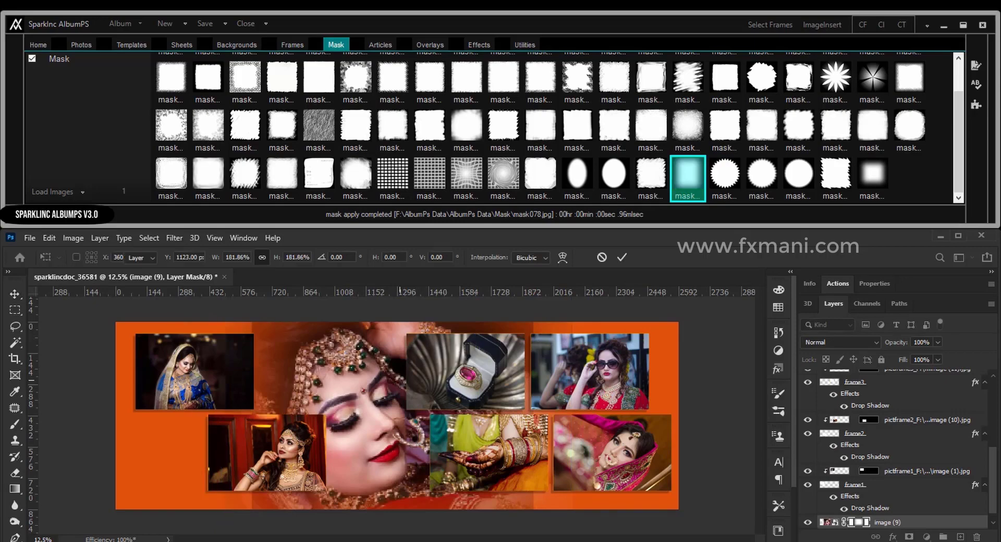
Nudge the image (9) photo slightly left and set its opacity to 60%.
right_click(390, 406)
left_click(409, 410)
left_click_drag(402, 411, 395, 412)
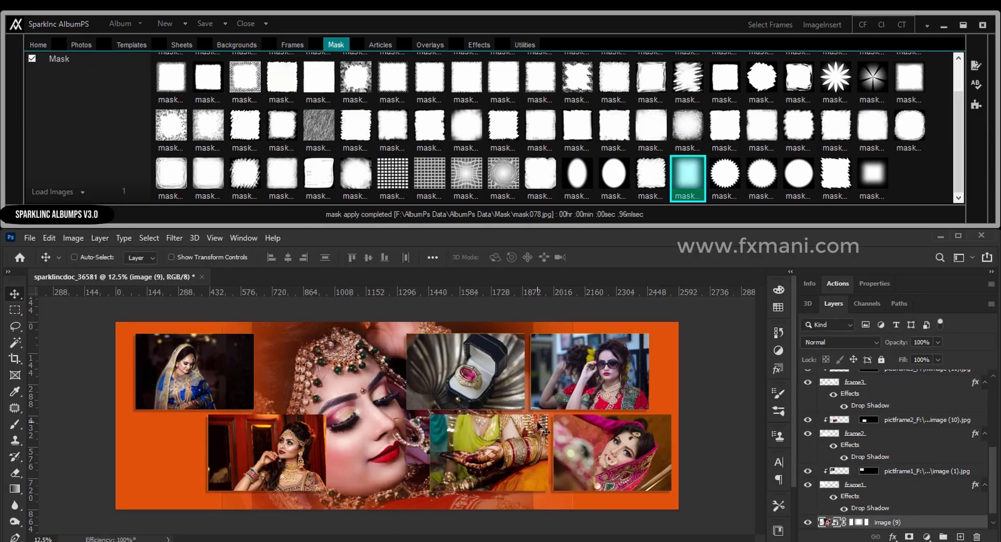
key("6")
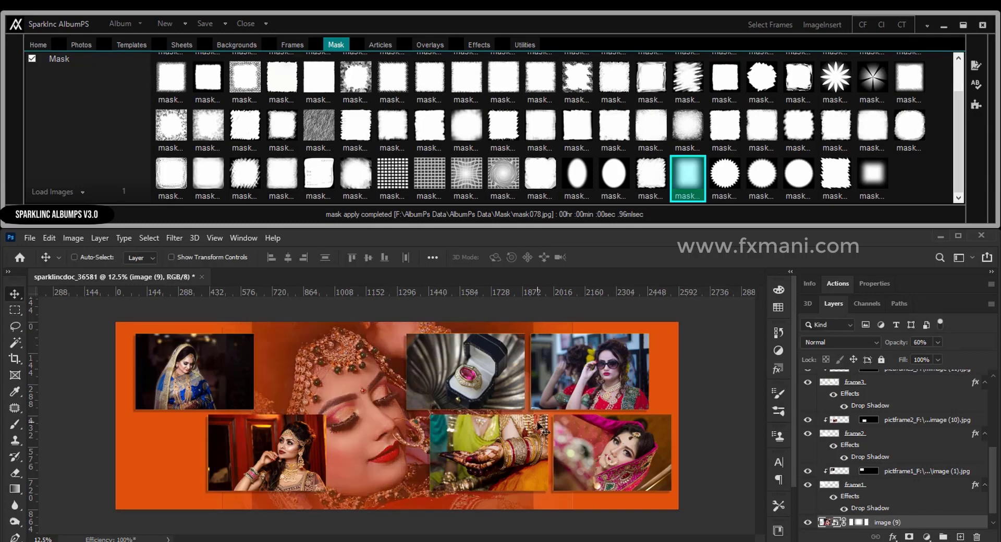
left_click(386, 46)
Insert the floral 020 clip art and move it to the lower-left of the sheet.
double_click(370, 146)
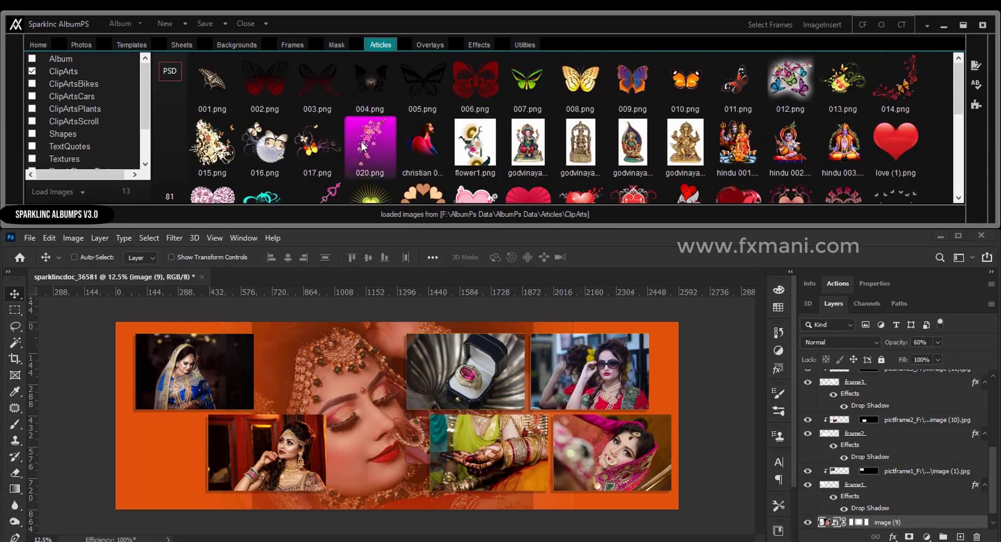
left_click_drag(230, 359, 262, 421)
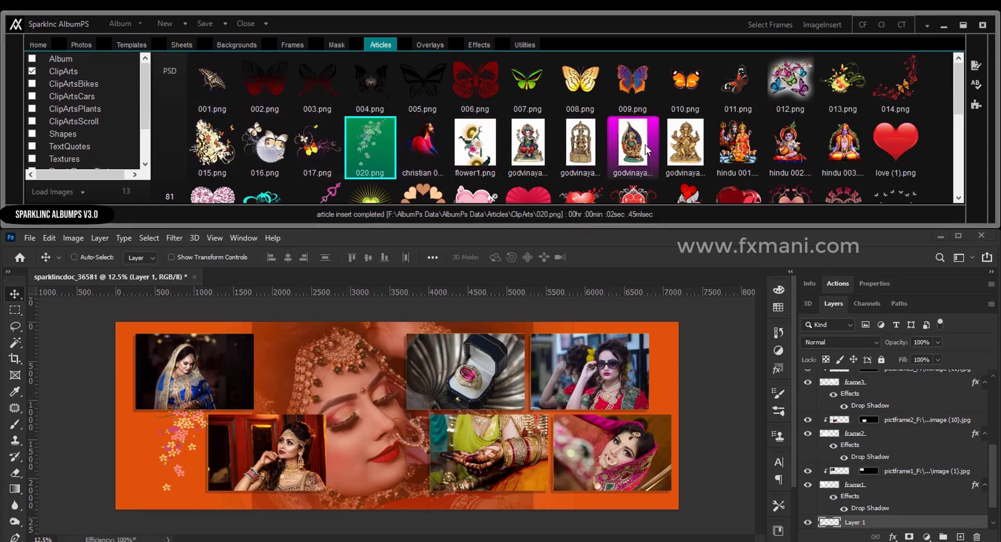
scroll(646, 150, "down", 2)
scroll(646, 145, "down", 1)
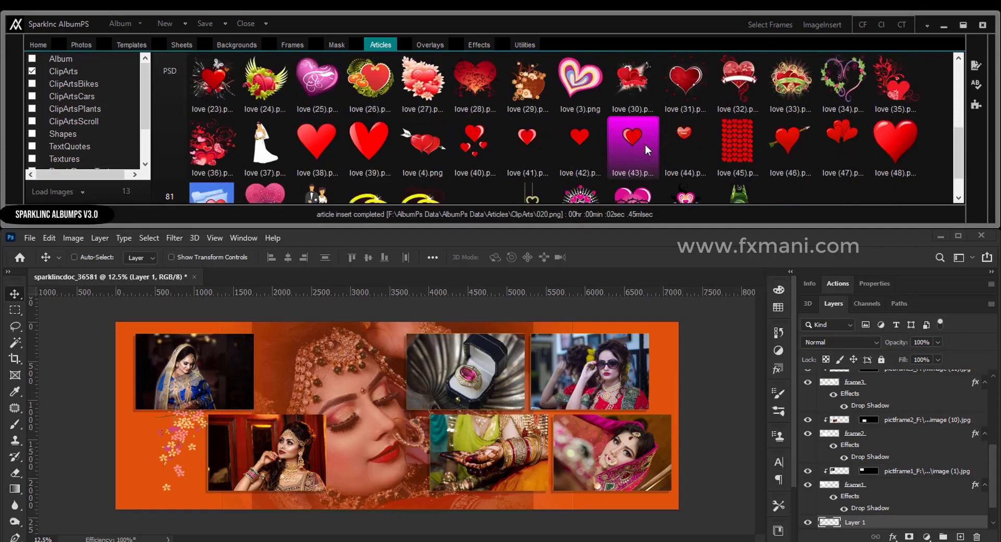
scroll(645, 145, "up", 1)
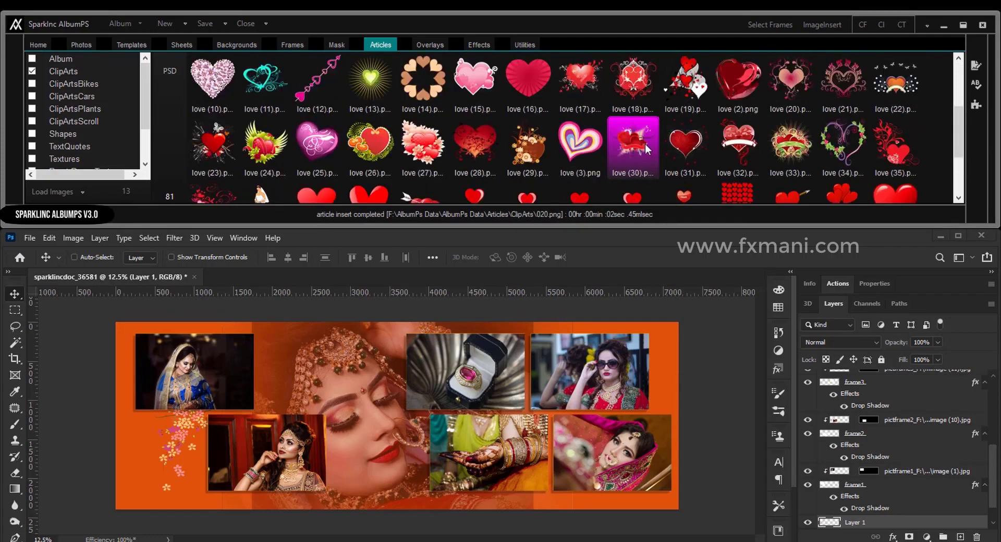
Insert the love (29) clip art and place it below the central face photo.
double_click(528, 145)
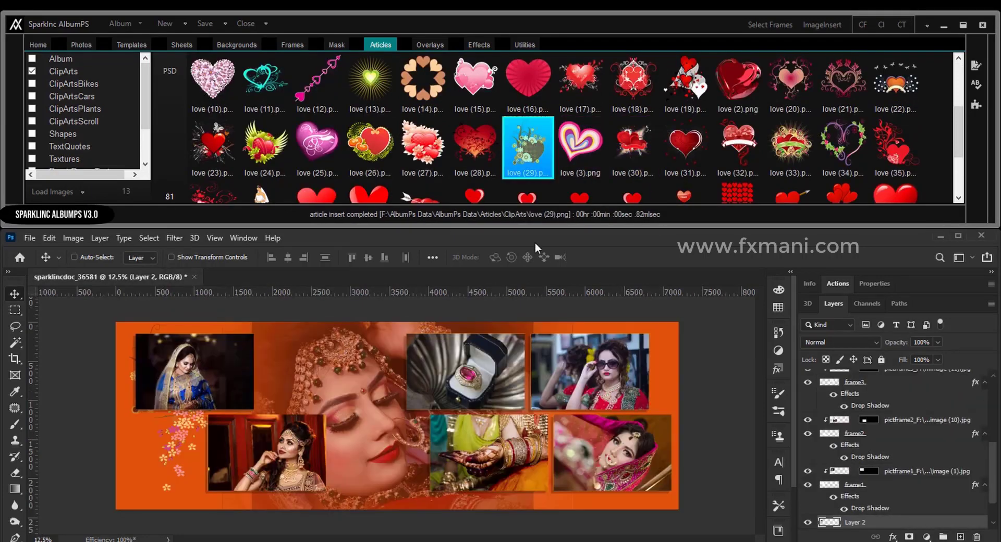
left_click(292, 399)
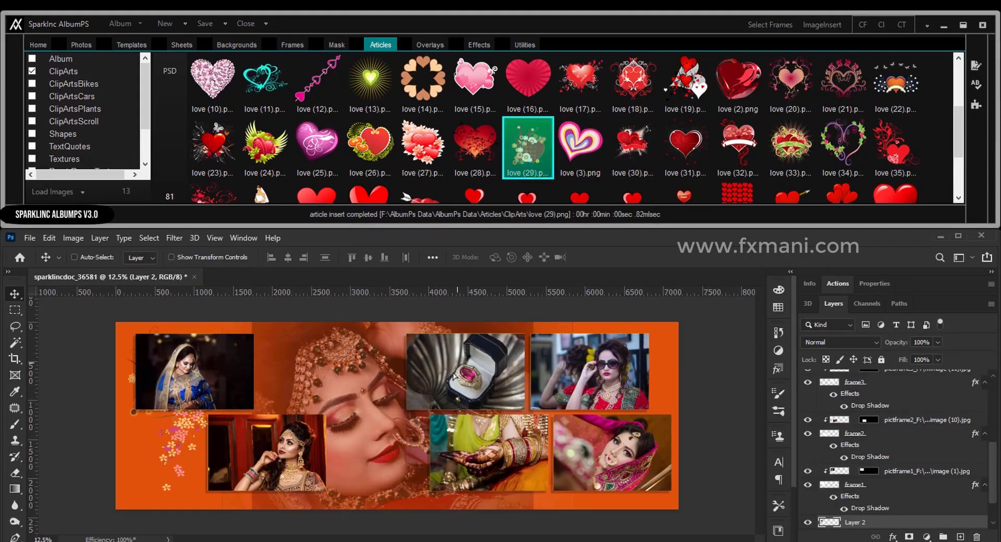
left_click_drag(451, 413, 433, 440)
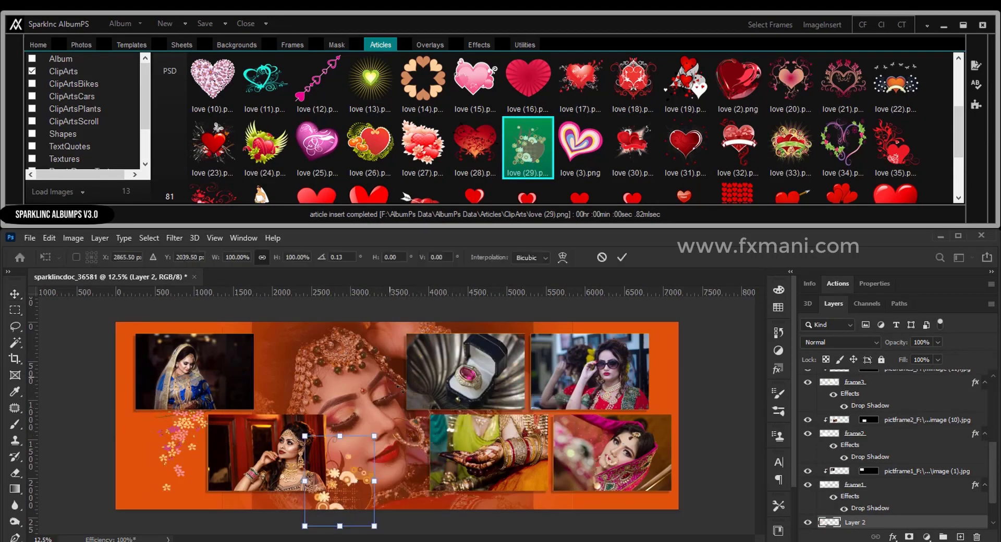
left_click_drag(433, 440, 394, 406)
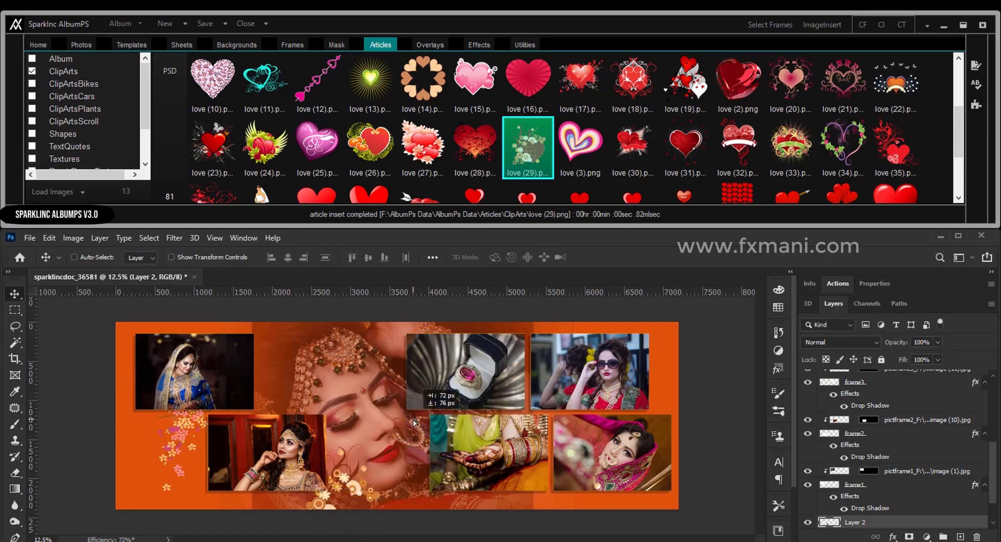
scroll(390, 401, "up", 1)
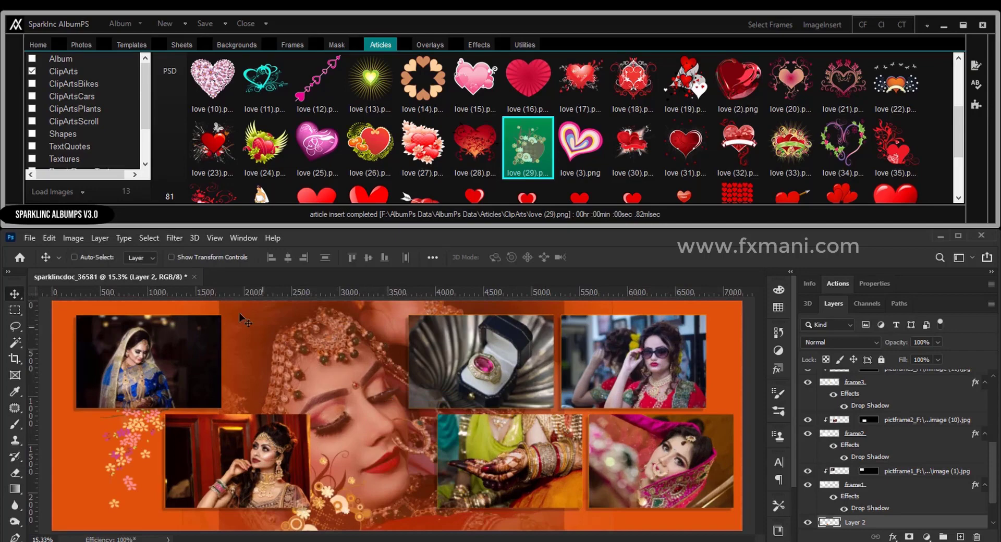
Save the orange sheet as Sheet 004 in JPG and PSD, then start a new blank sheet.
left_click(185, 23)
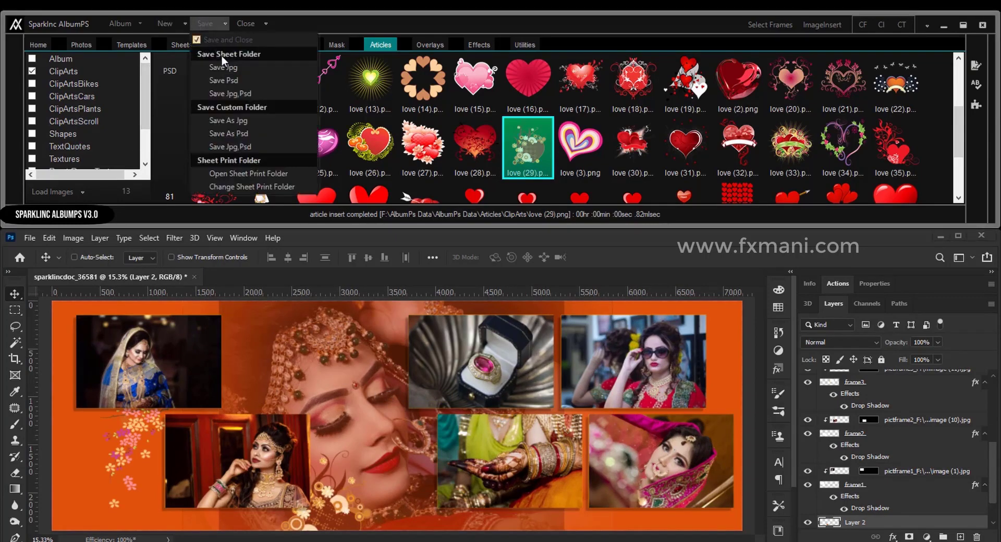
left_click(234, 93)
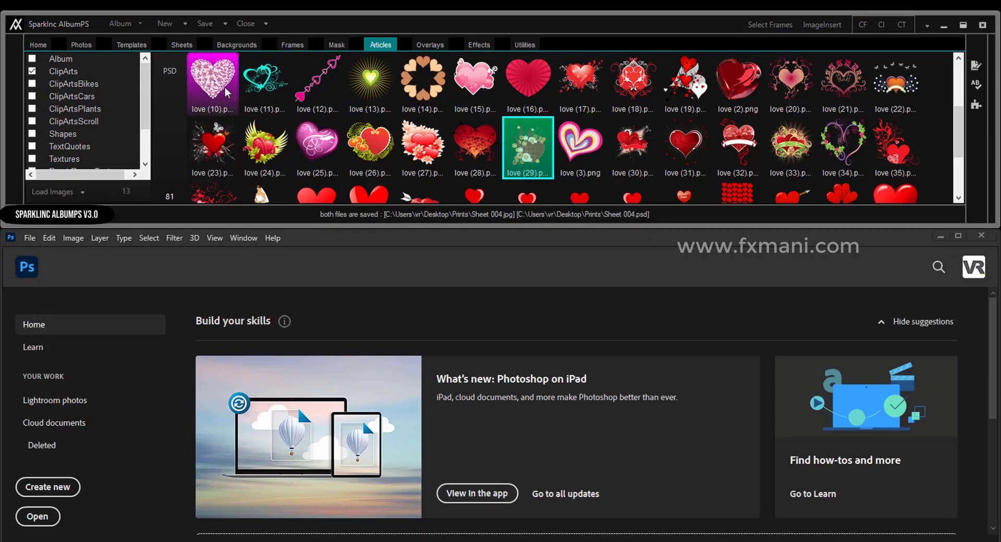
left_click(167, 24)
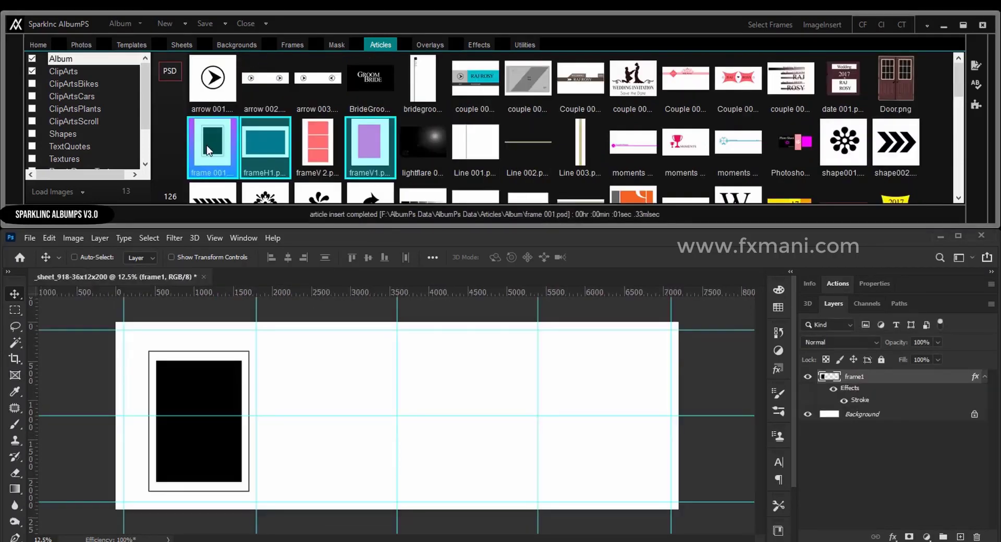
Nudge the black frame up-left and add the three frameV 2 pink frames to its right.
right_click(199, 385)
left_click(214, 390)
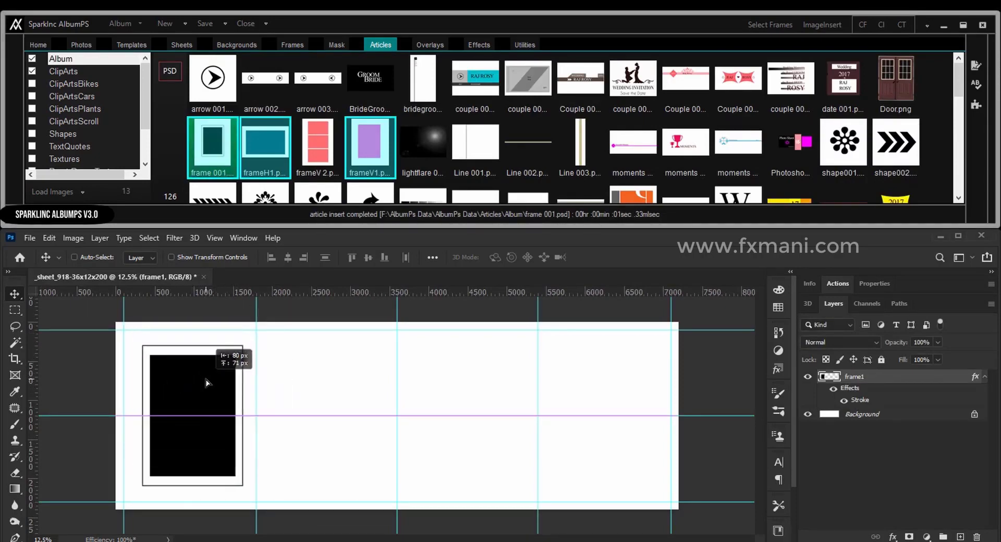
left_click_drag(213, 390, 208, 384)
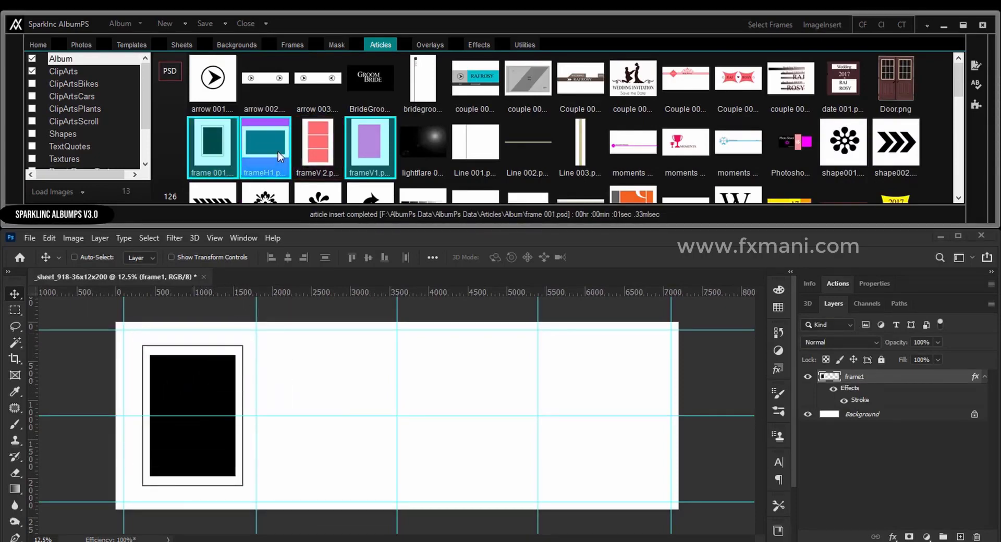
left_click(305, 156)
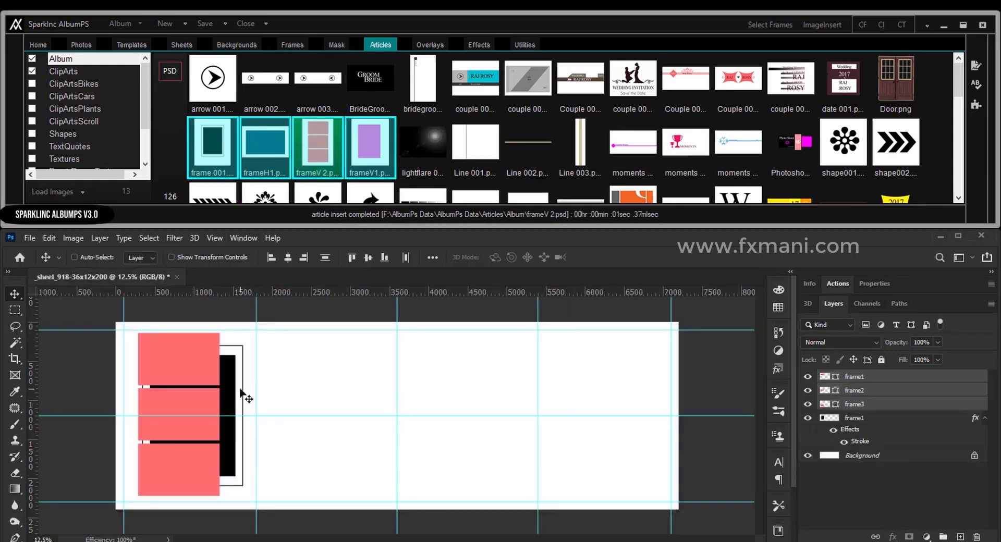
left_click_drag(240, 392, 370, 393)
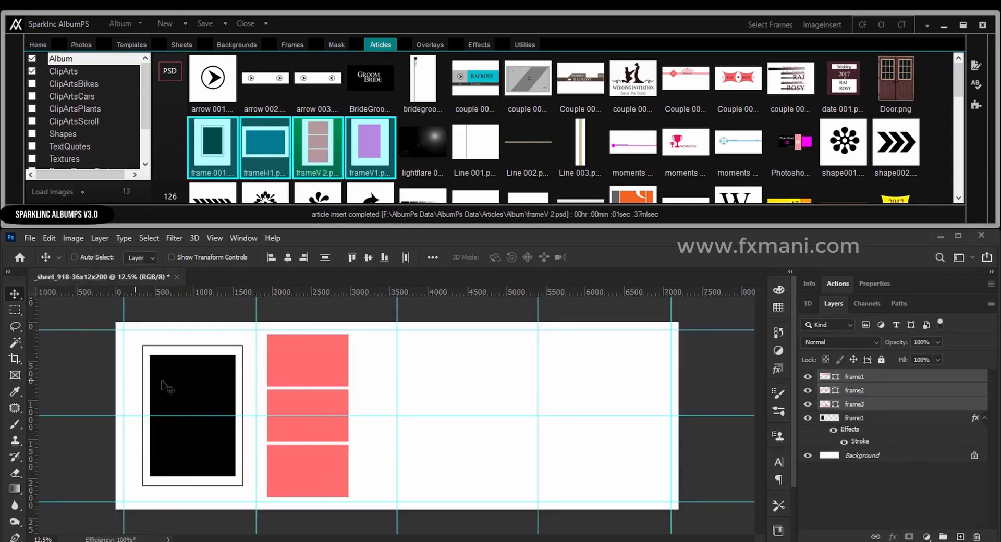
Rename the black frame's layer from frame1 to frame5.
right_click(194, 382)
left_click(216, 388)
right_click(305, 362)
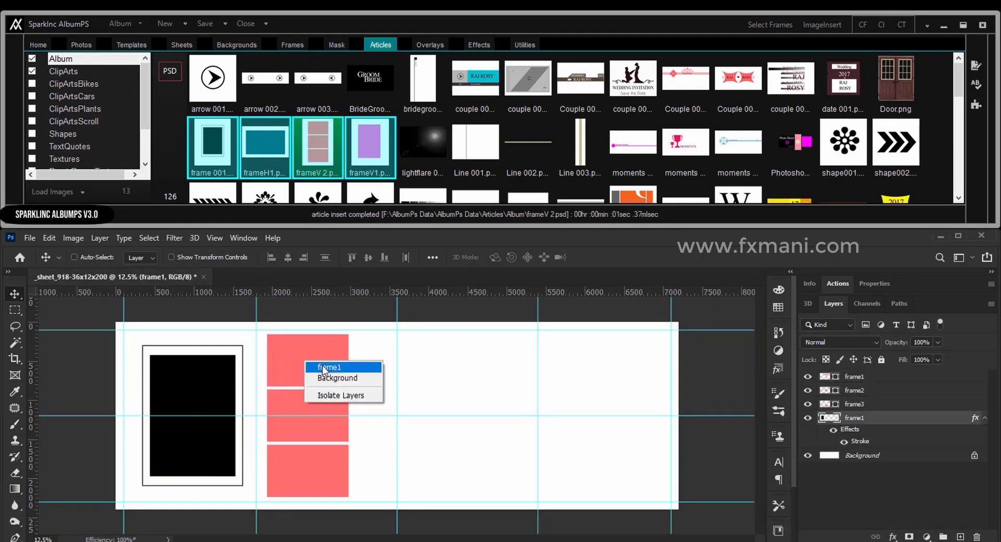
left_click(323, 368)
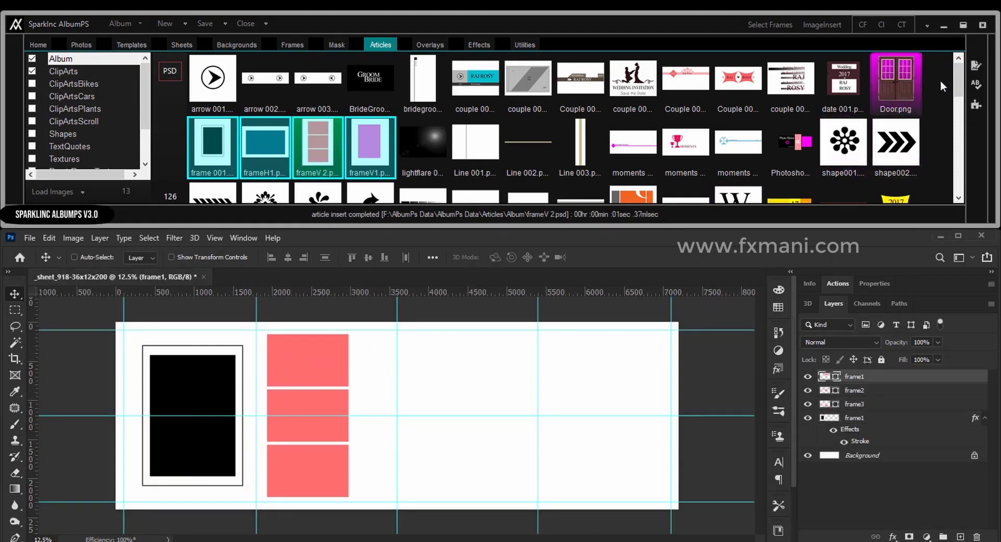
left_click(976, 66)
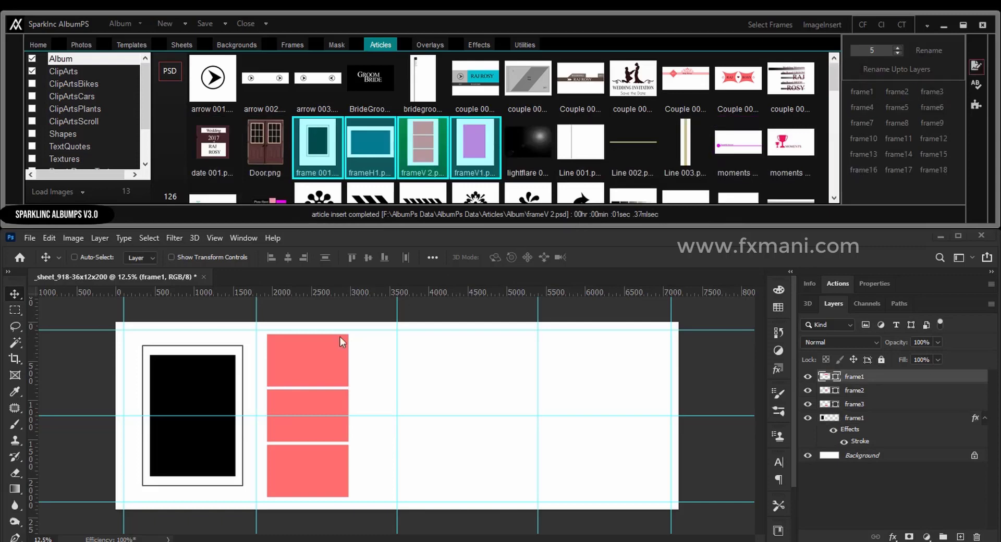
right_click(218, 383)
left_click(229, 389)
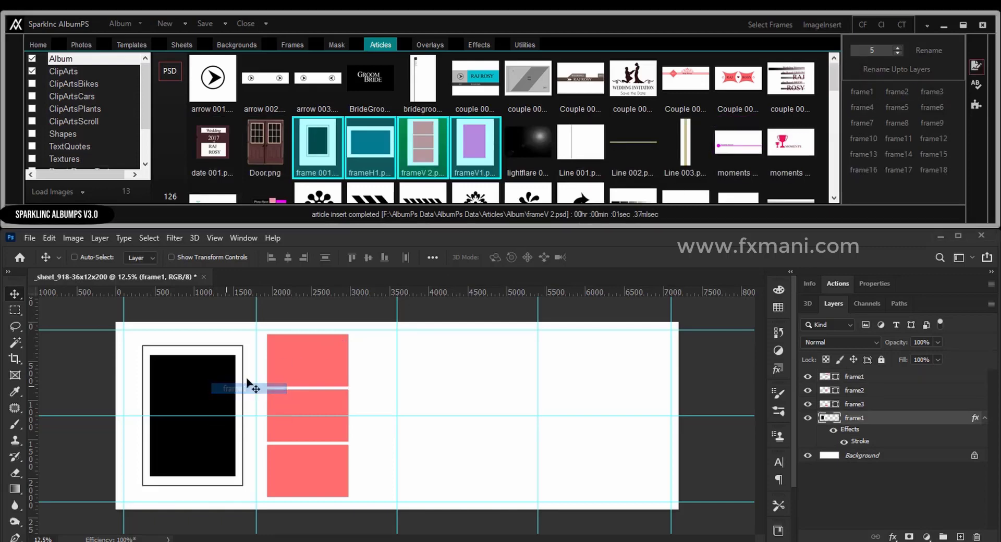
left_click(894, 108)
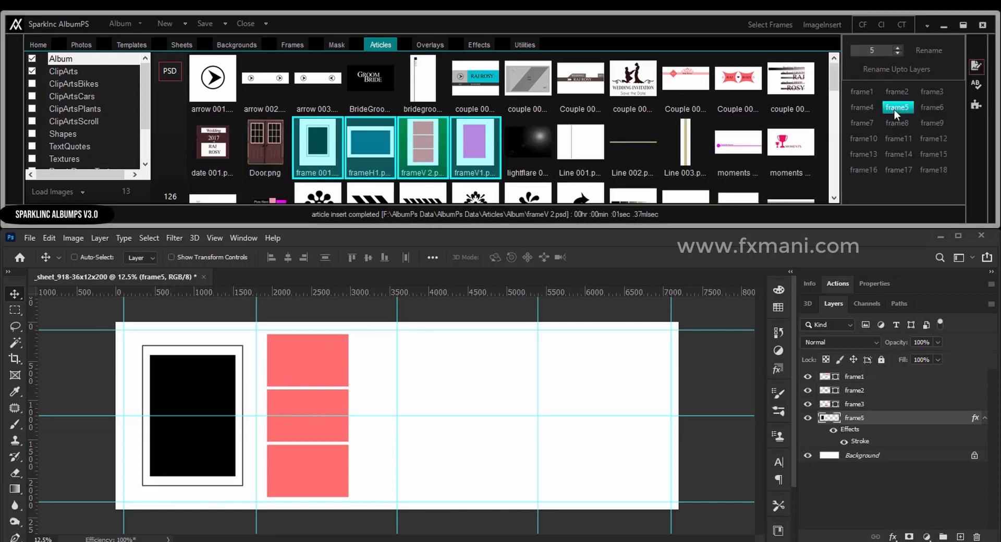
Select the pink frame layers frame1, frame2 and frame3 and shift them slightly right.
right_click(312, 362)
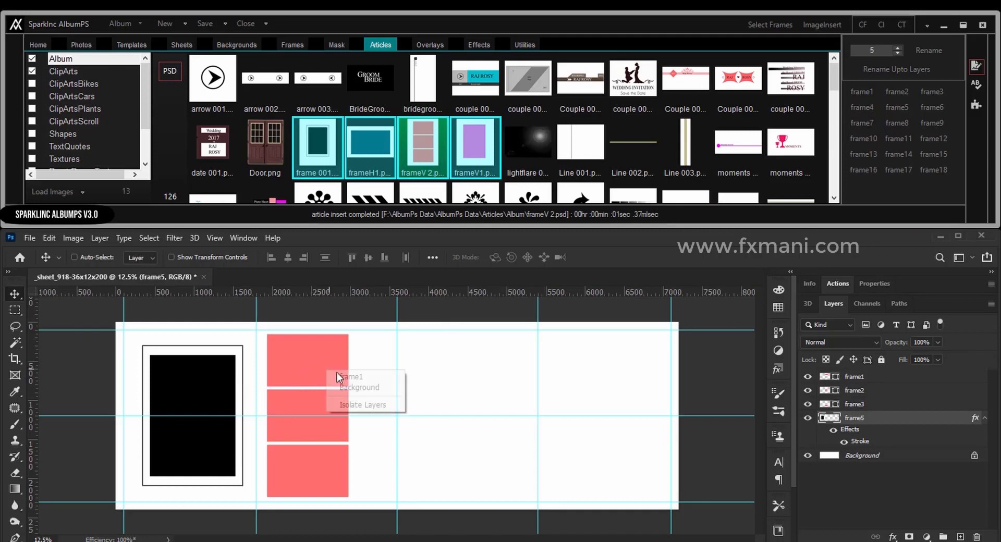
left_click(341, 376)
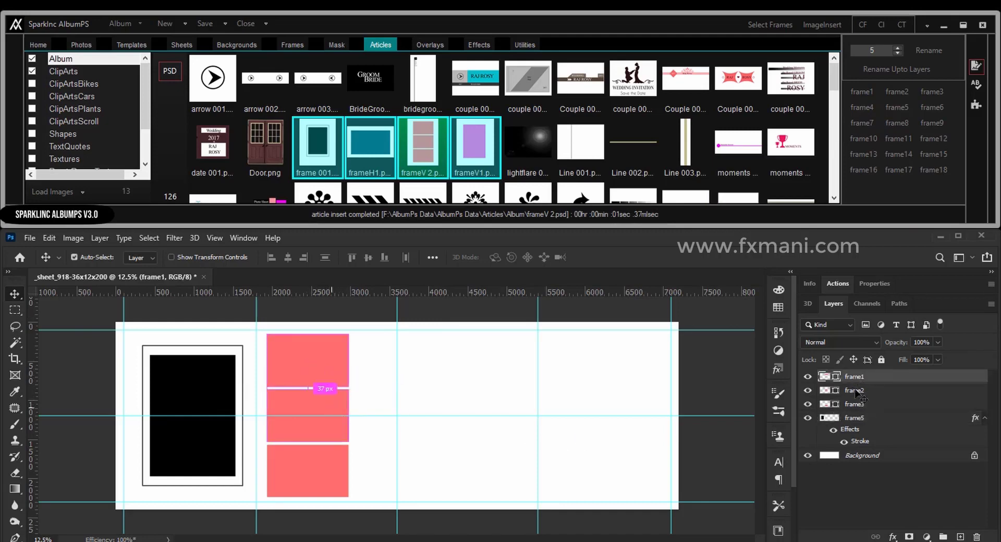
left_click(322, 408, "ctrl+shift")
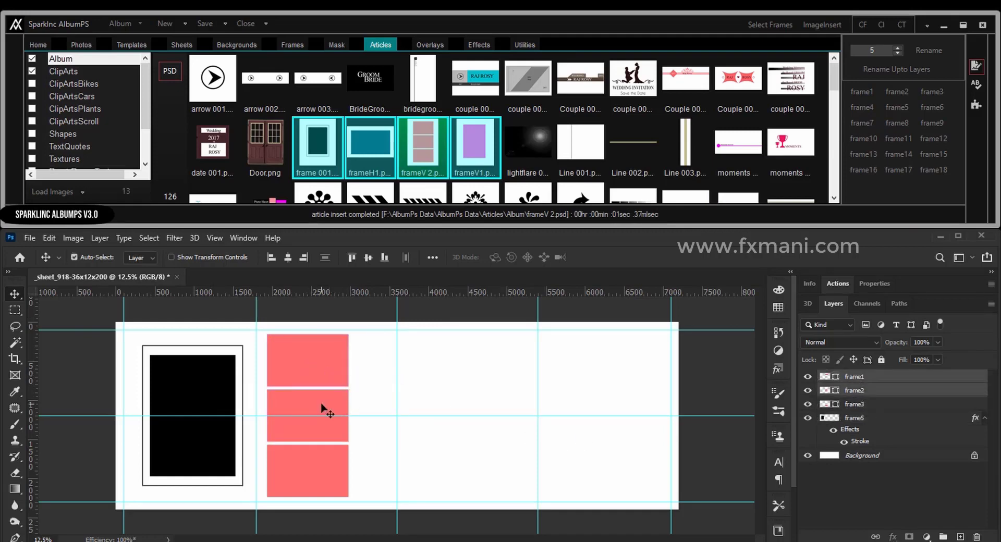
left_click(318, 461, "ctrl+shift")
left_click_drag(358, 380, 367, 377)
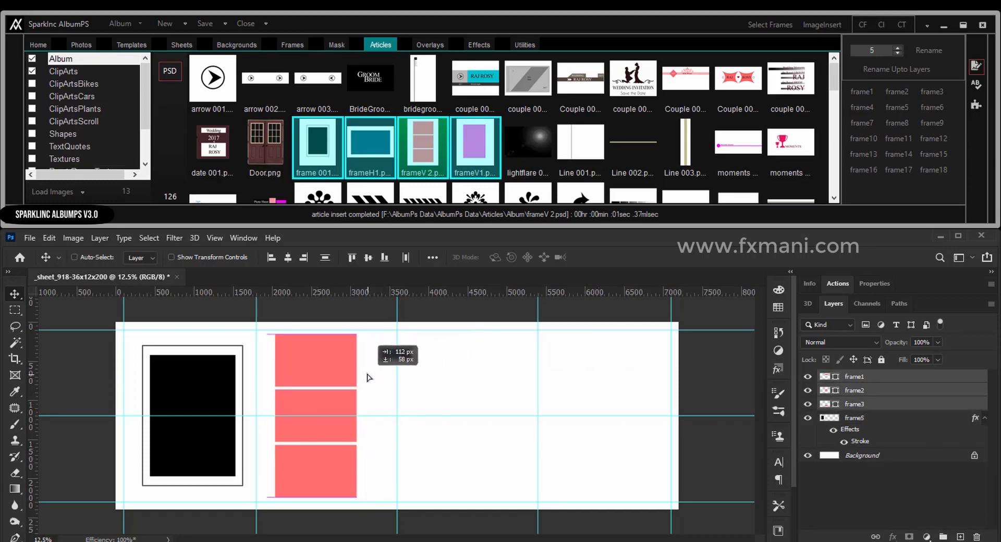
left_click_drag(368, 377, 375, 376)
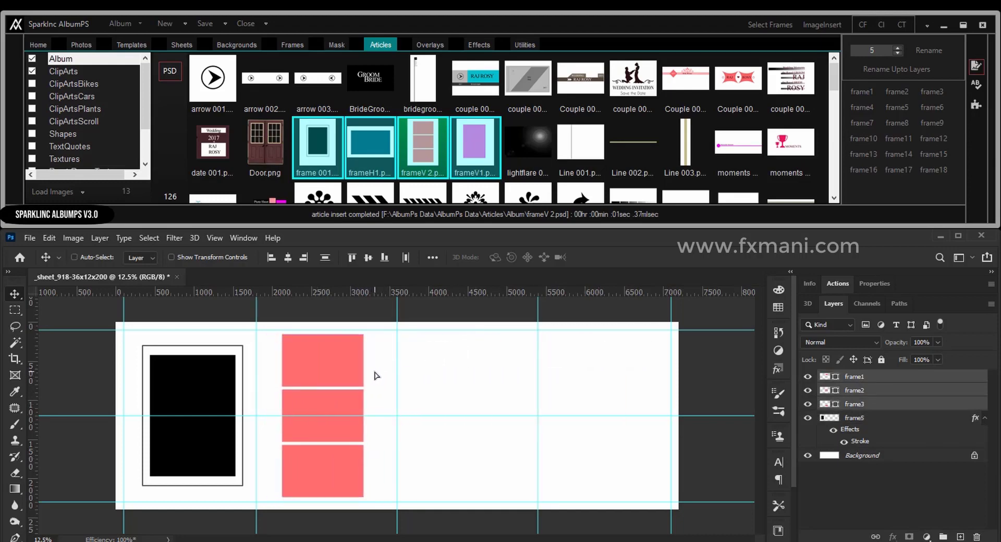
Insert event images 7, 8 and 9 into the pink frames.
left_click(82, 45)
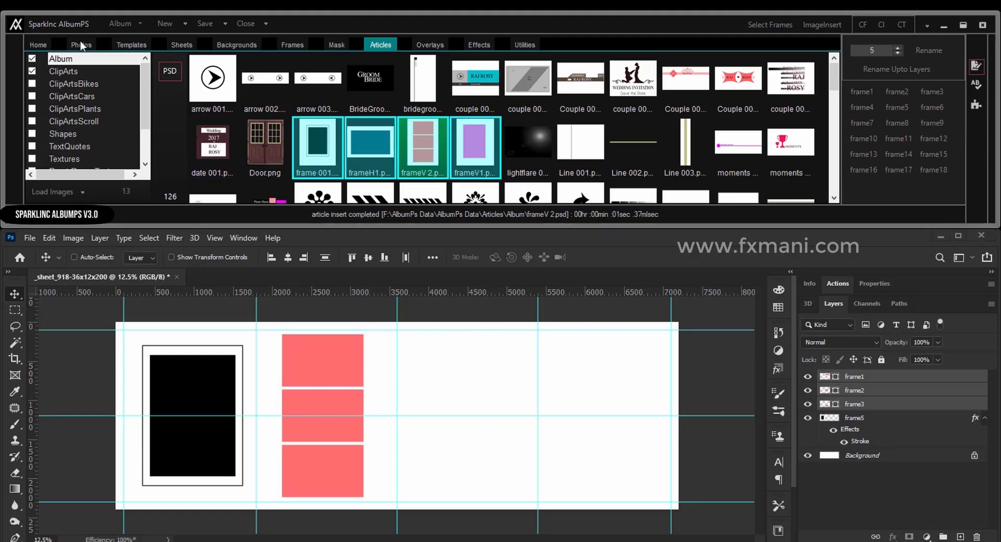
left_click_drag(657, 172, 480, 161)
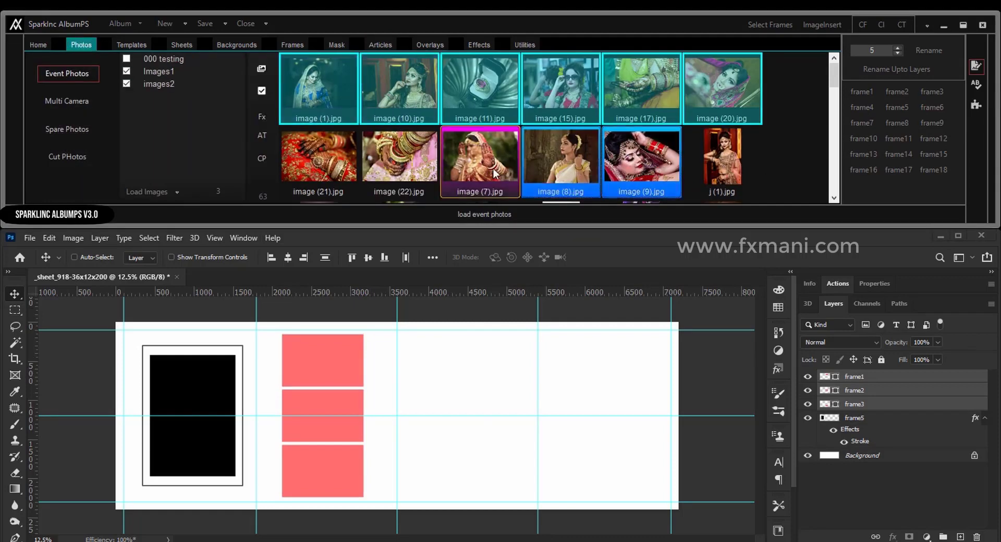
left_click(259, 90)
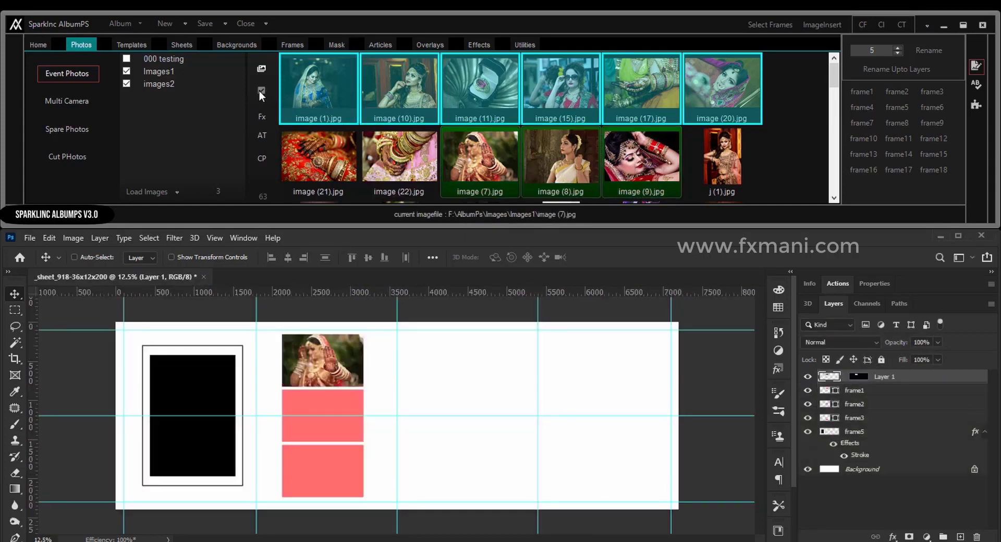
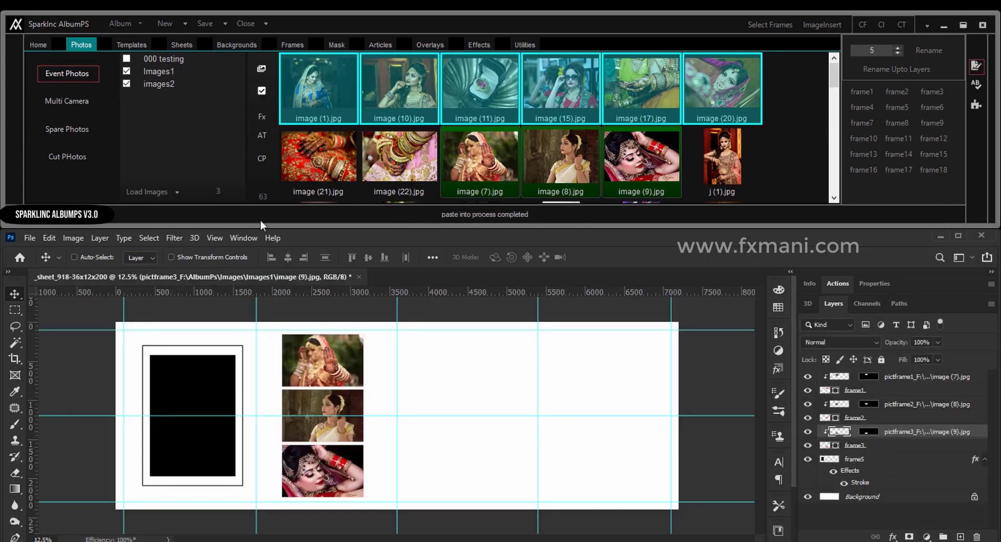
Fill the empty left frame5 with the sunglasses portrait j (13).jpg and fit the sheet on screen.
right_click(211, 392)
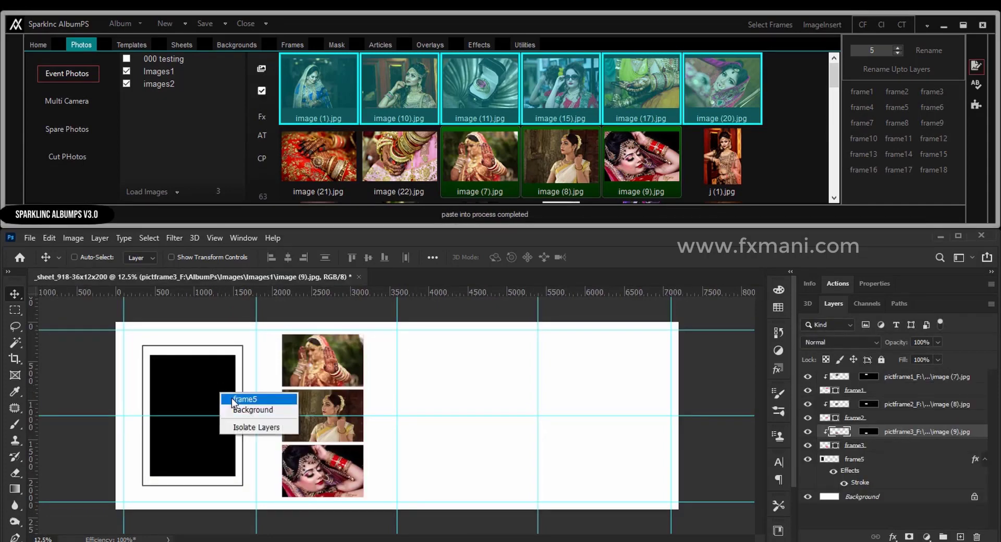
left_click(234, 398)
left_click_drag(213, 392, 219, 392)
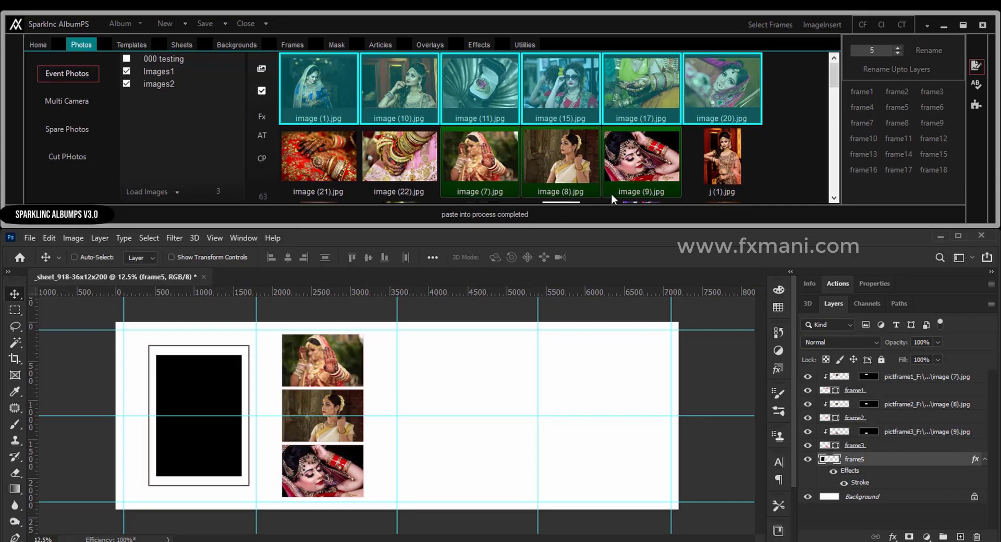
left_click(717, 157)
scroll(717, 157, "down", 1)
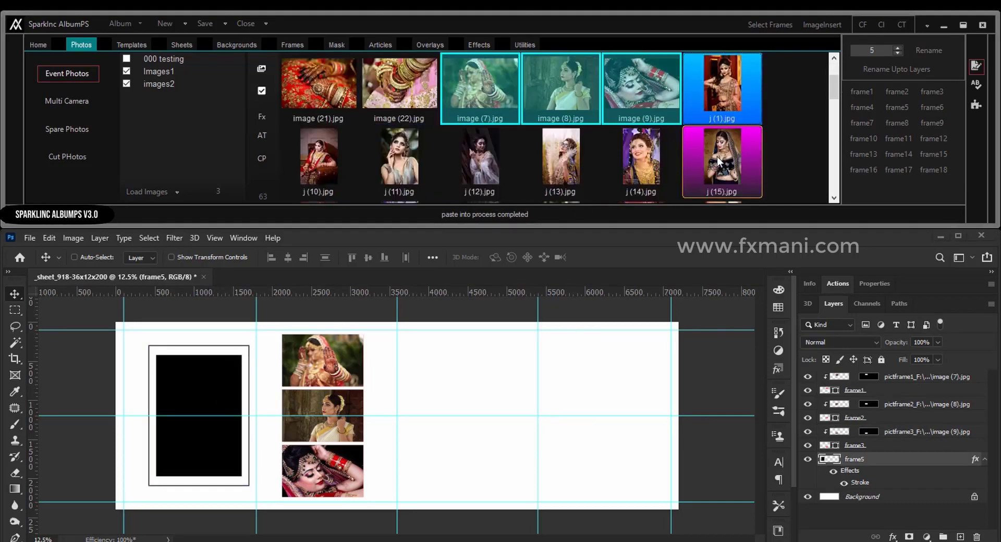
left_click(564, 162)
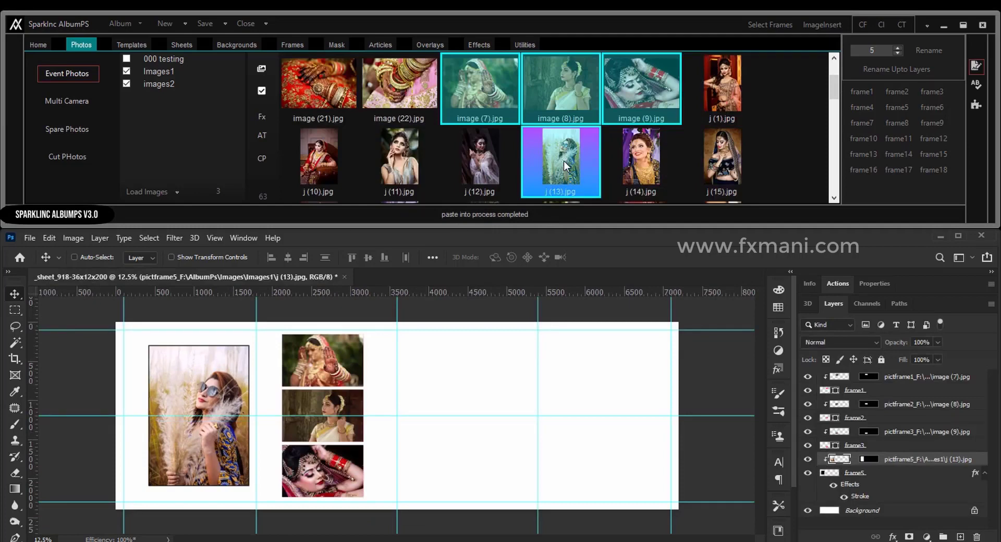
right_click(490, 391)
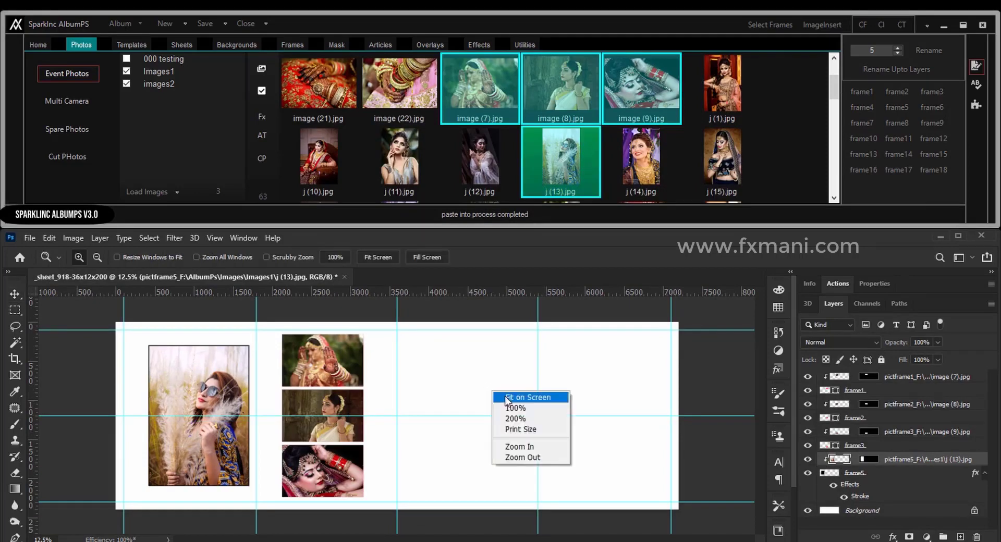
left_click(505, 398)
key("v")
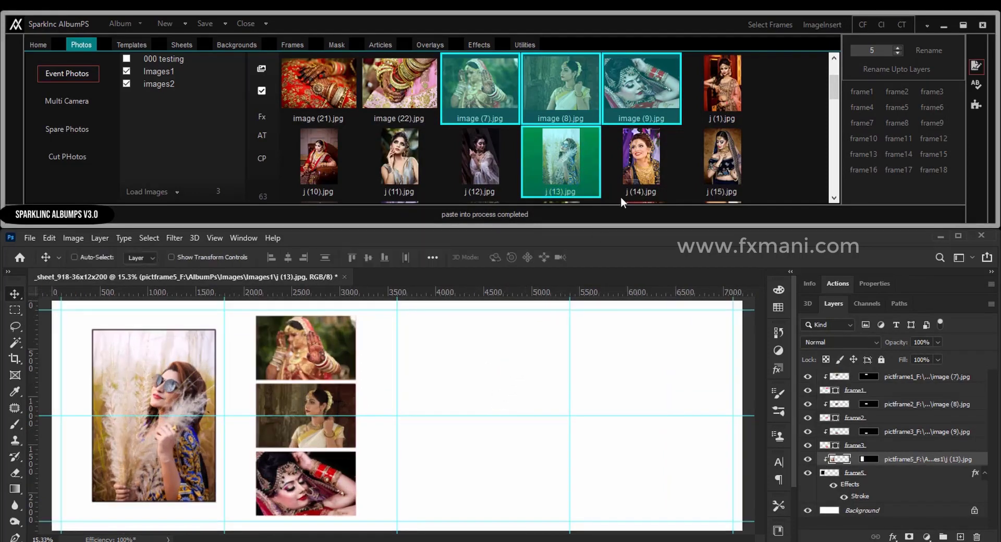
scroll(712, 130, "up", 1)
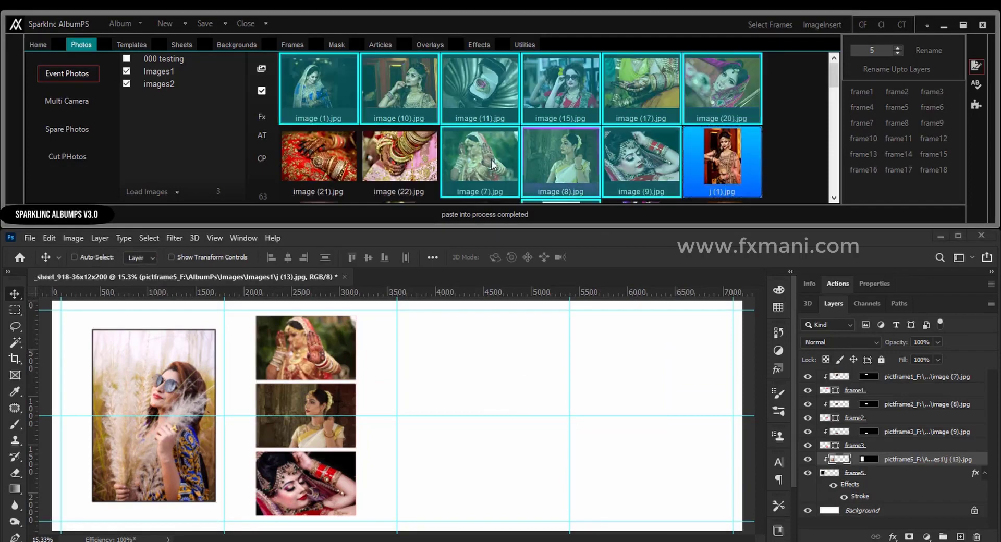
Place image (22).jpg on the sheet, move it over the right page, and confirm it.
left_click(398, 154)
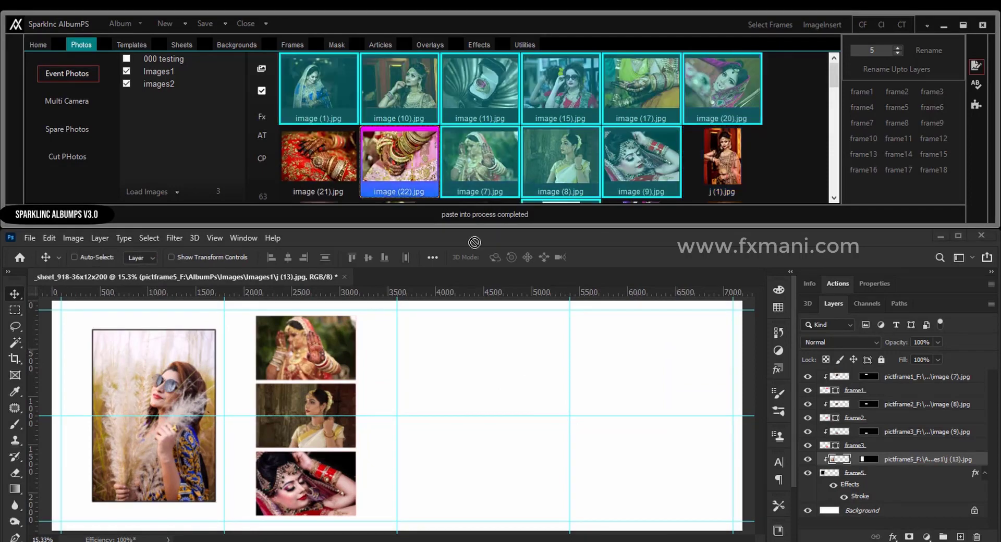
left_click_drag(474, 242, 554, 411)
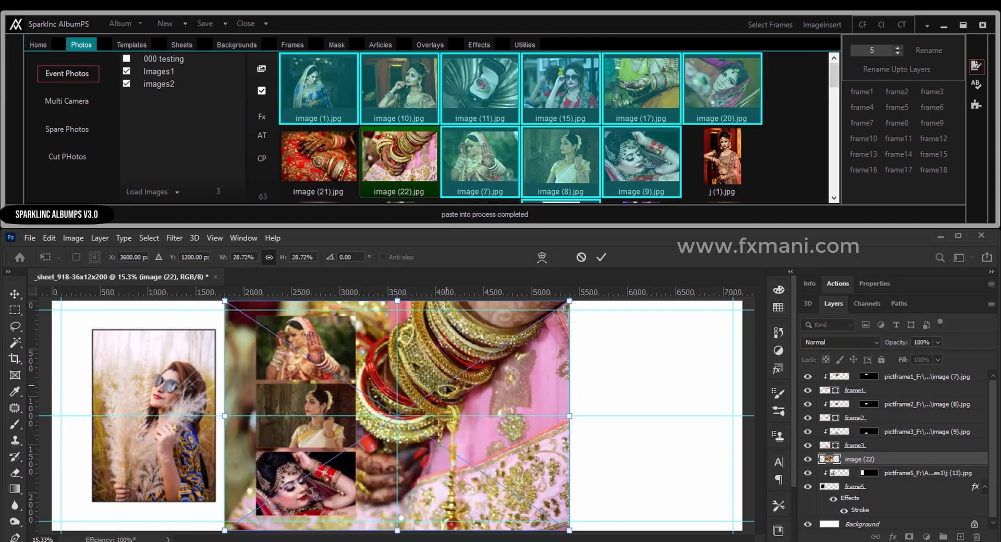
left_click_drag(447, 389, 622, 387)
key("Return")
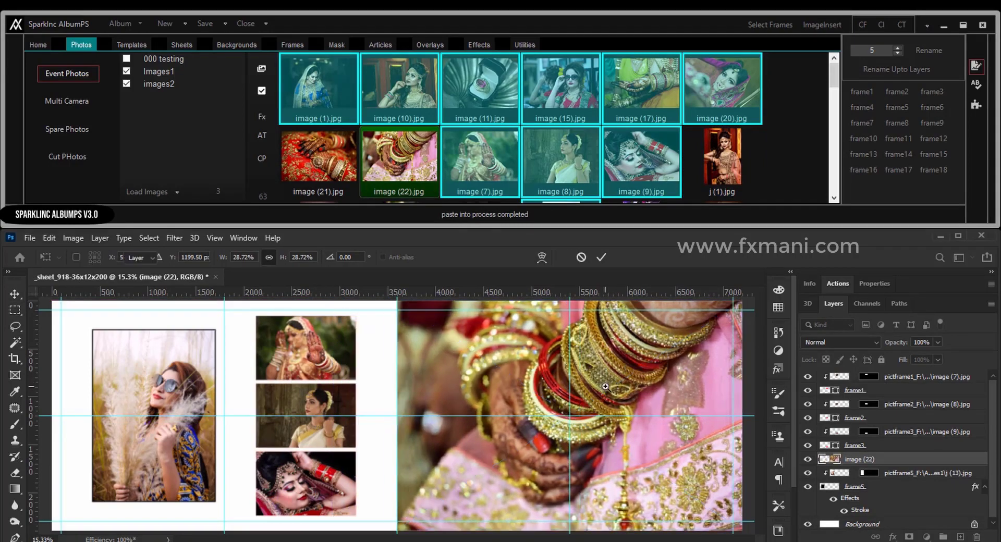
key("z")
right_click(579, 385)
left_click(605, 391)
Insert the Line 003 beige bar, widen it, and send it to the back.
key("v")
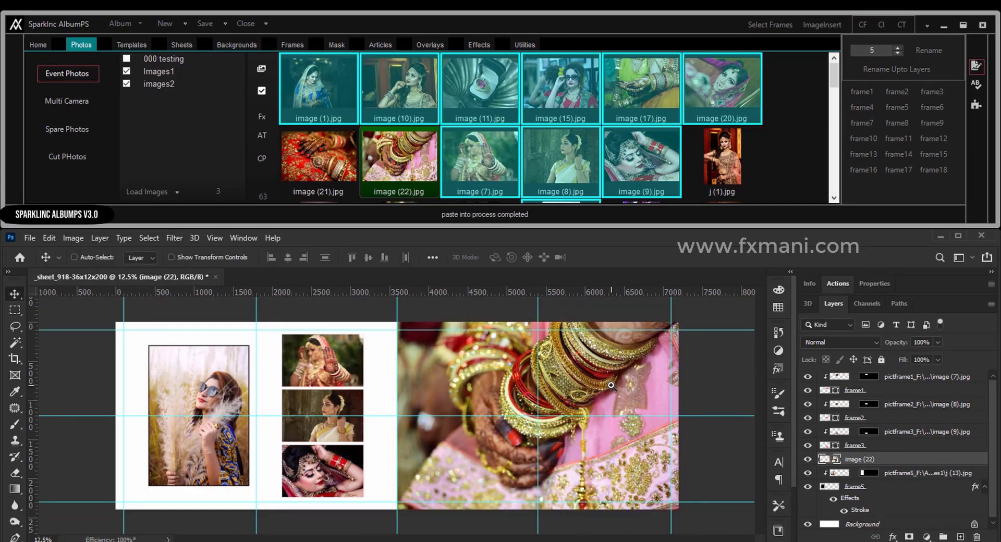
left_click(385, 44)
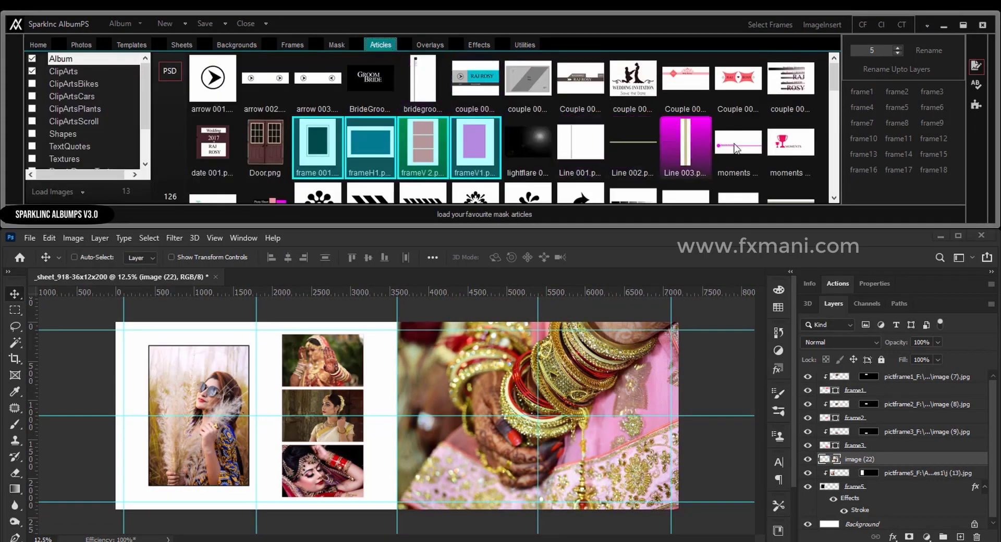
left_click(683, 156)
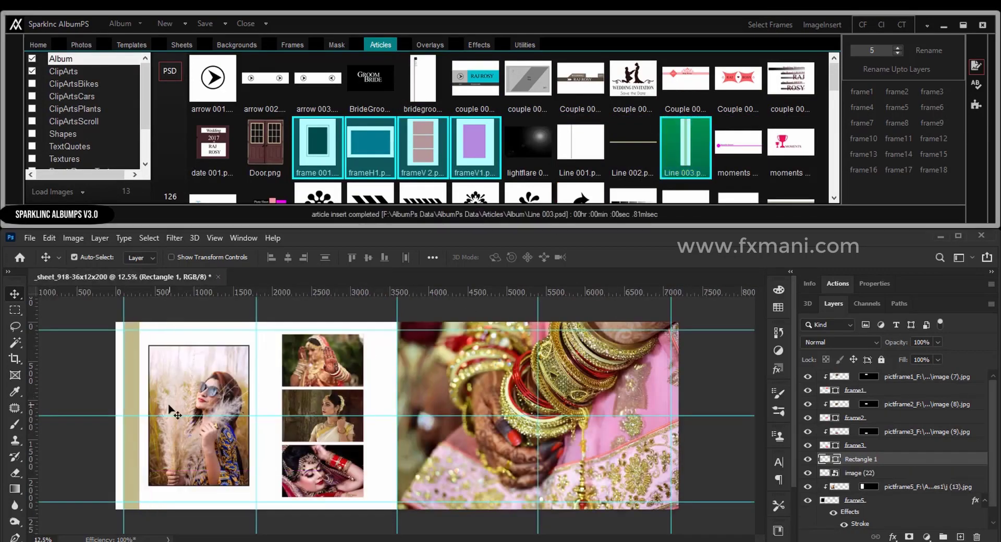
key("ctrl+t")
left_click_drag(146, 426, 208, 410)
key("Return")
key("ctrl+shift+bracketleft")
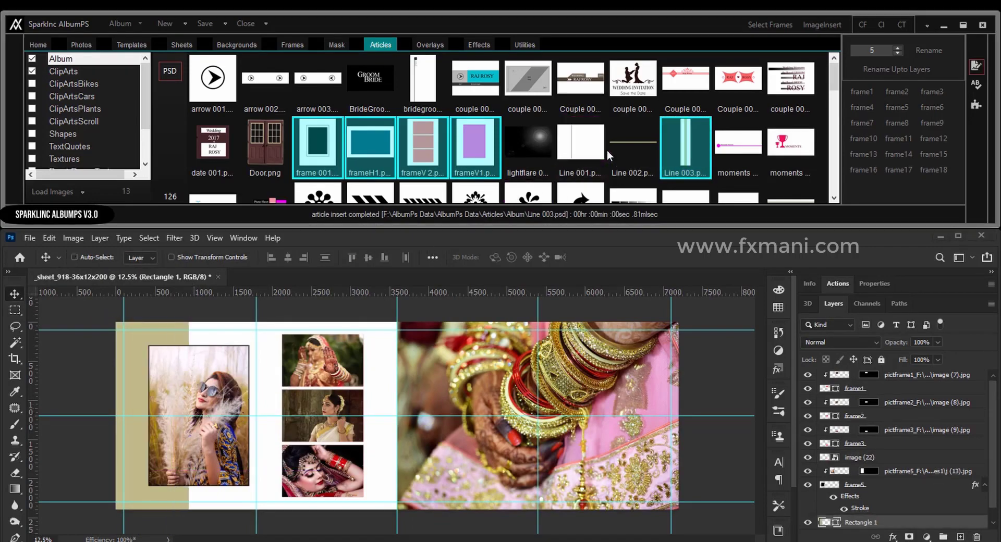
Insert the moments title article above the left portrait and add the frameV1 pink frame.
left_click(737, 159)
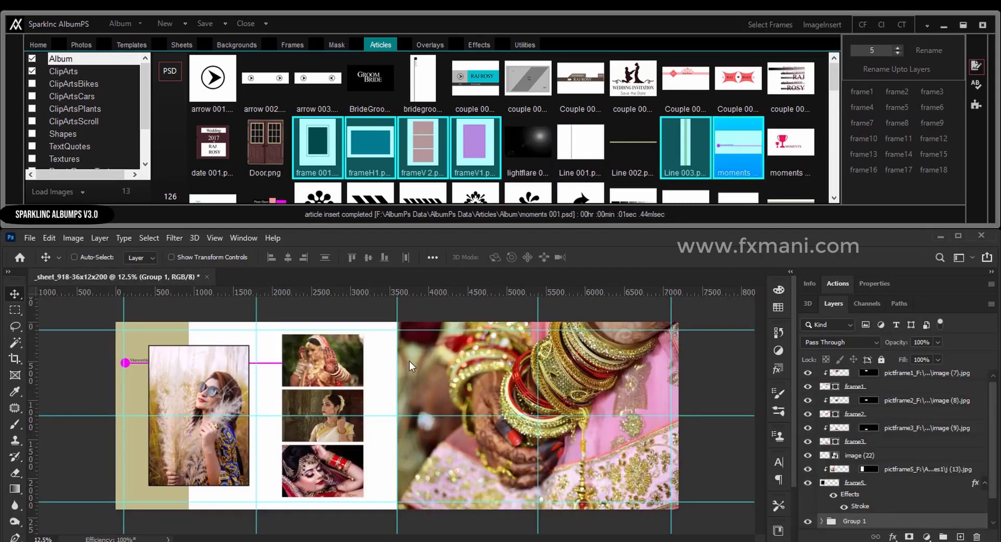
mouse_move(214, 373)
left_mouse_down()
mouse_move(425, 509)
mouse_move(202, 337)
mouse_move(219, 338)
left_mouse_up()
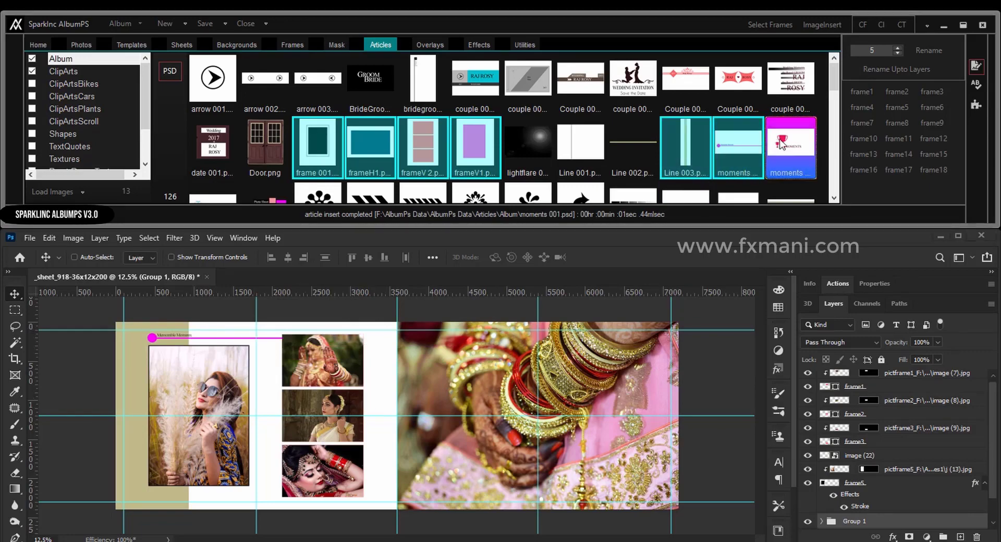
scroll(585, 127, "down", 1)
scroll(585, 127, "up", 1)
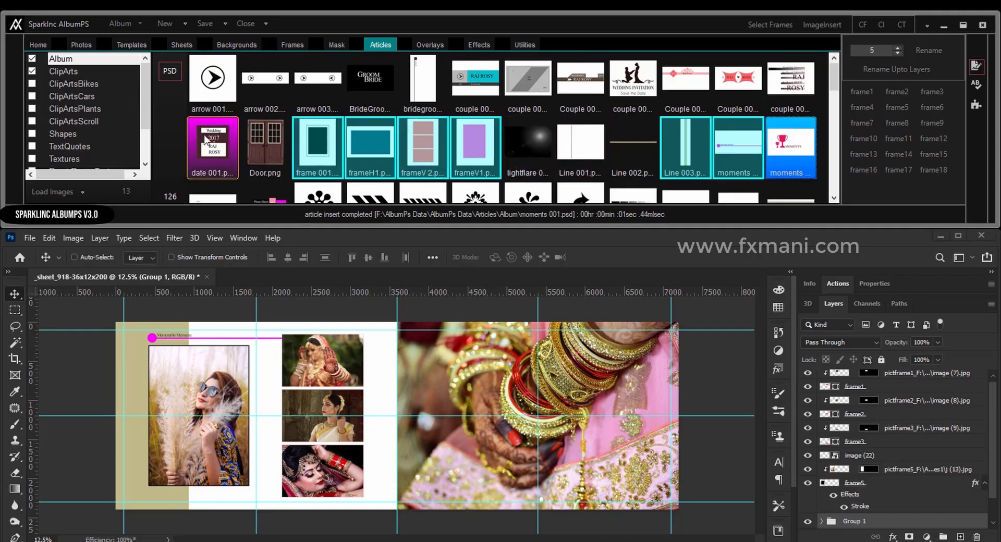
left_click(466, 135)
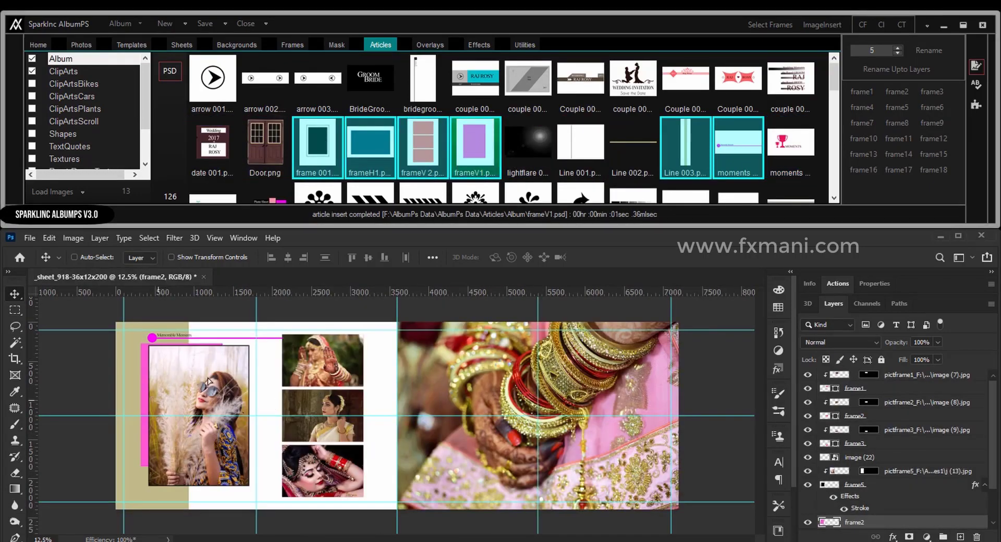
Move the pink frame onto the bangles photo's lower right, bring it to front, and shrink it.
mouse_move(273, 402)
left_mouse_down()
mouse_move(413, 449)
mouse_move(618, 436)
left_mouse_up()
key("ctrl+shift+bracketright")
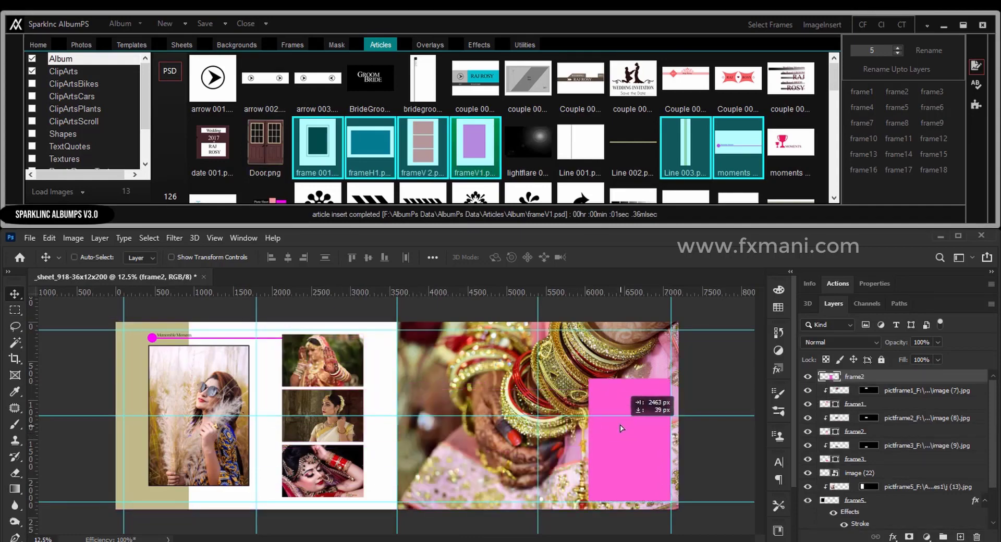
key("ctrl+t")
left_click_drag(589, 388, 602, 407)
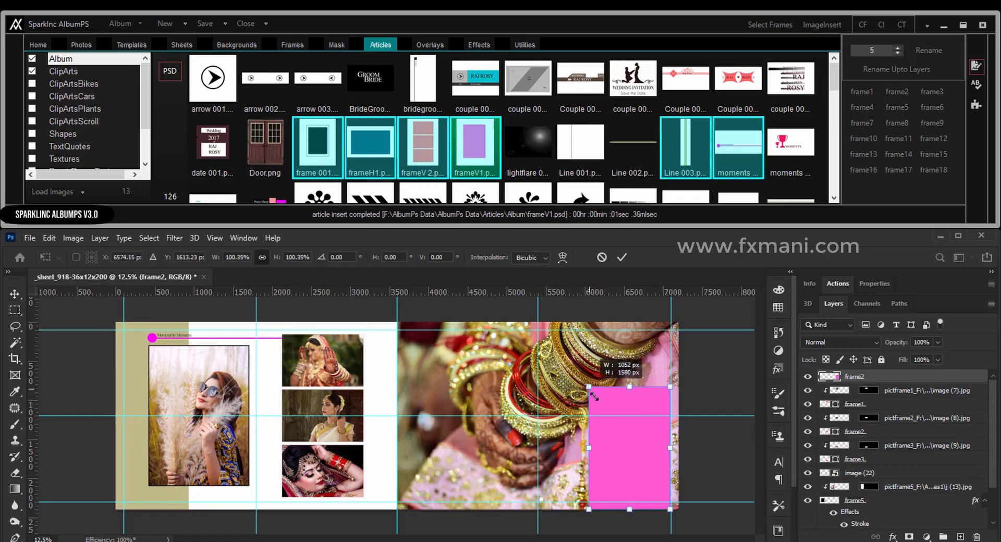
key("Return")
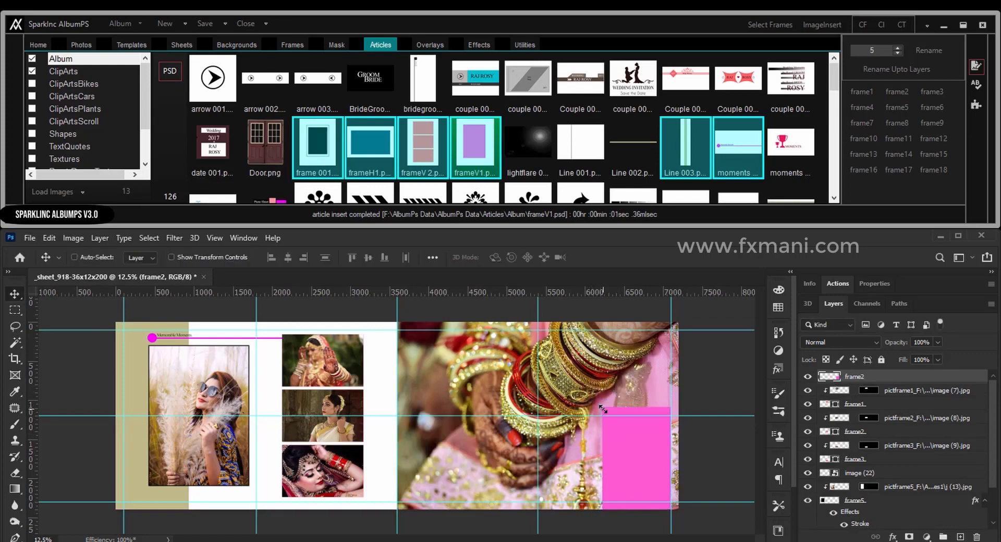
right_click(620, 448)
left_click(629, 435)
left_click(87, 45)
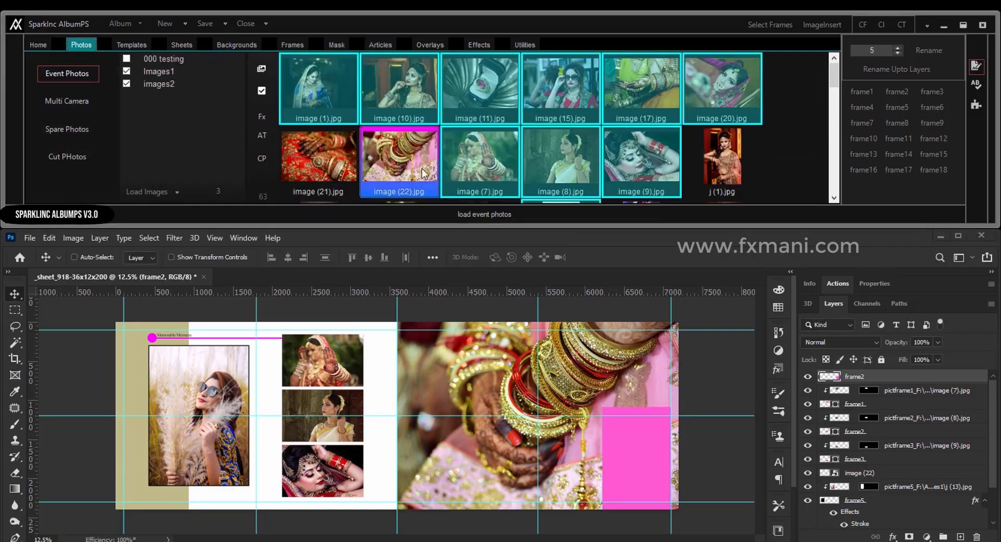
Rename the pink frame layer to frame17, fill it with j (1).jpg, and select frame17.
left_click(722, 162)
right_click(652, 438)
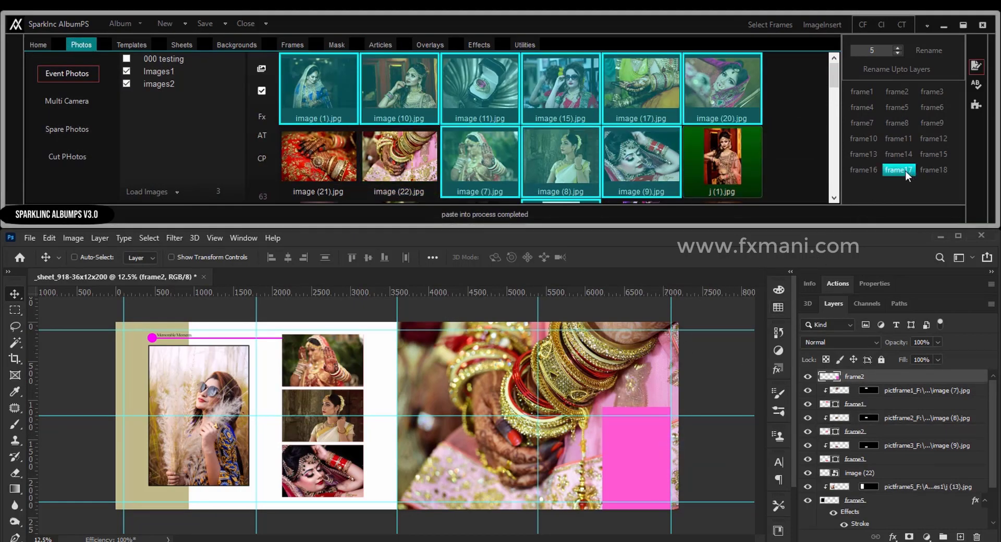
left_click(905, 170)
right_click(650, 429)
left_click(673, 426)
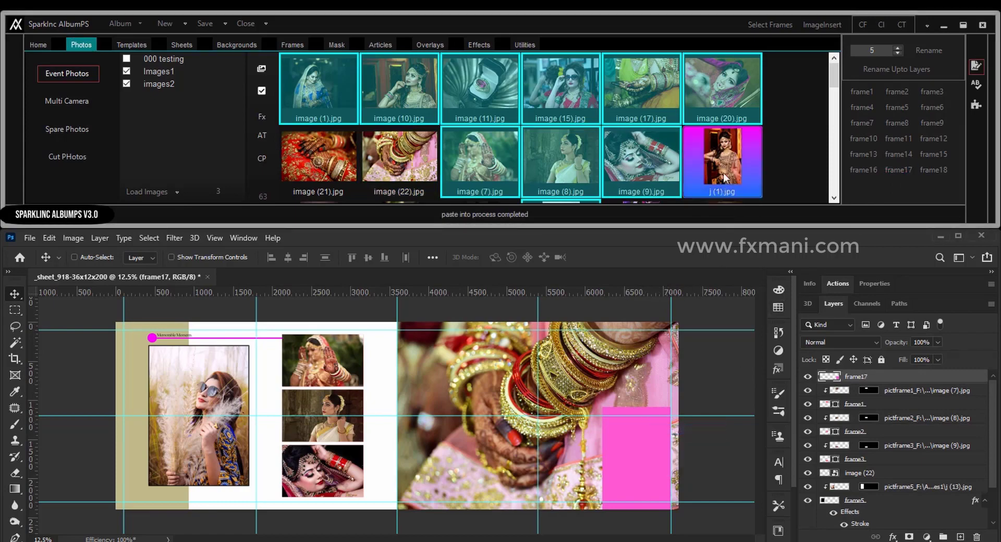
left_click(720, 168)
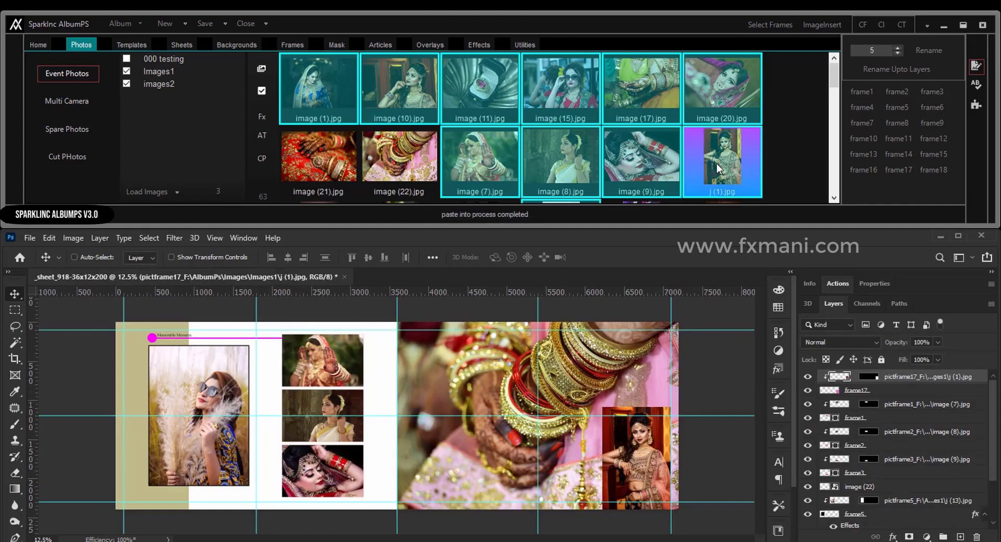
right_click(632, 446)
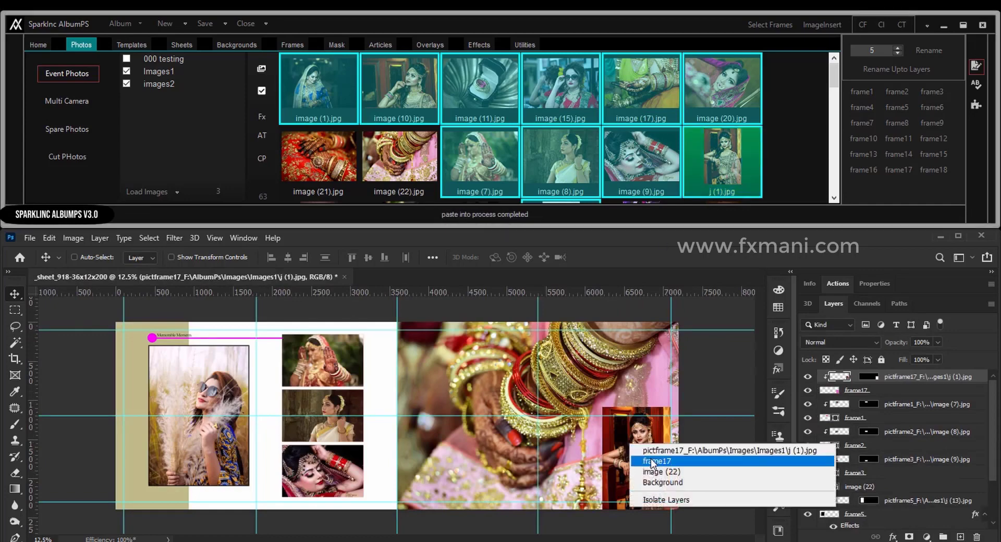
left_click(652, 461)
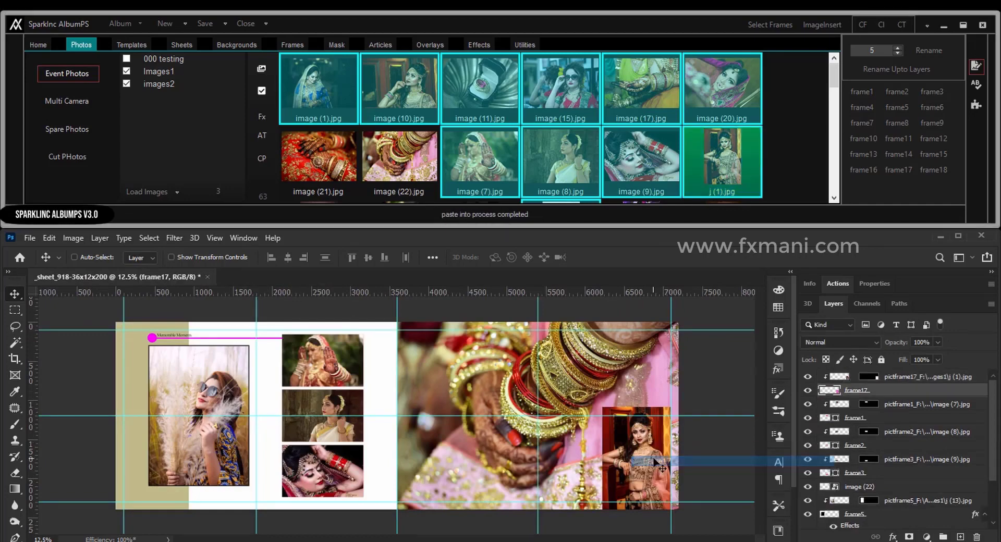
Apply the style010 yellow stroke and shadow to frame17 and fit the sheet in view.
left_click(471, 44)
left_click(757, 81)
left_click(757, 82)
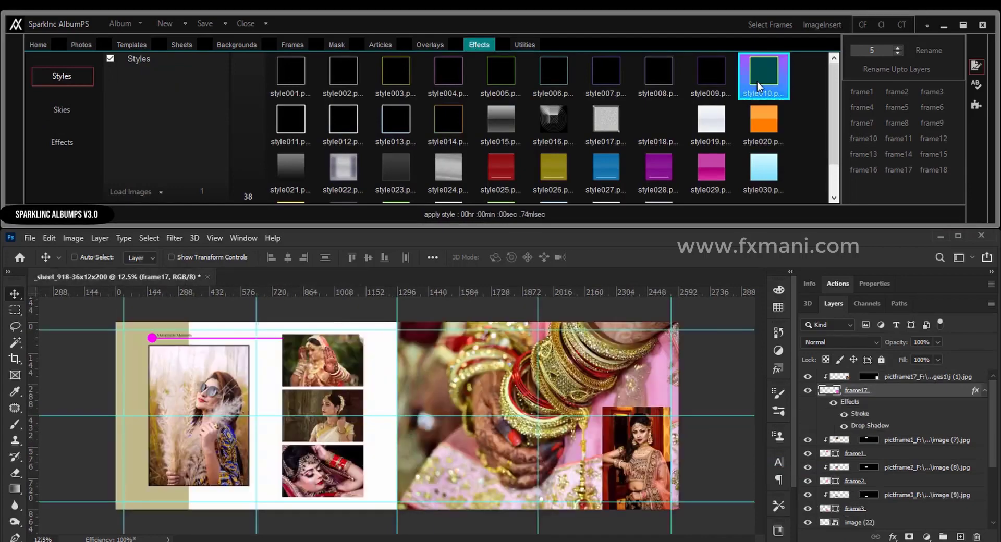
left_click(651, 452, "ctrl")
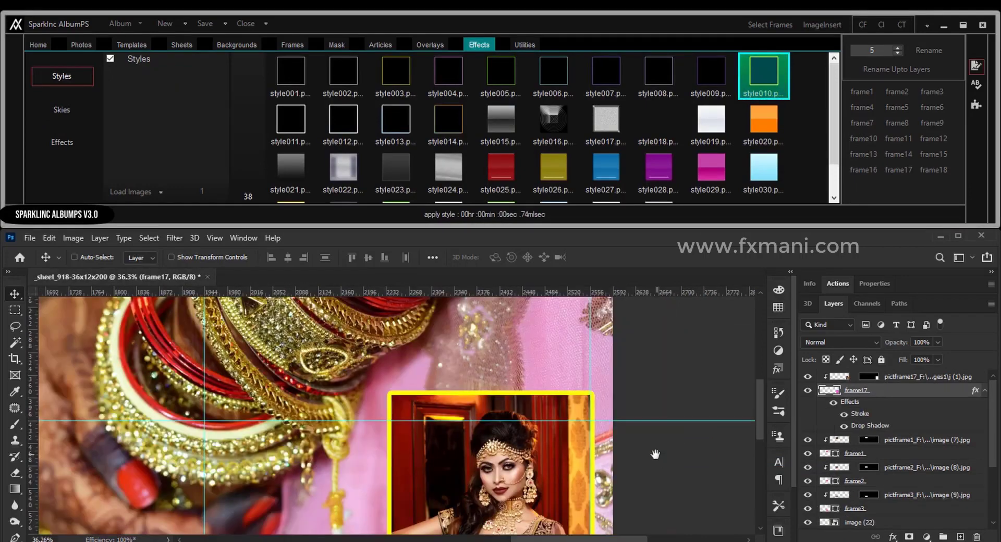
key("z")
right_click(488, 368)
left_click(492, 375)
key("v")
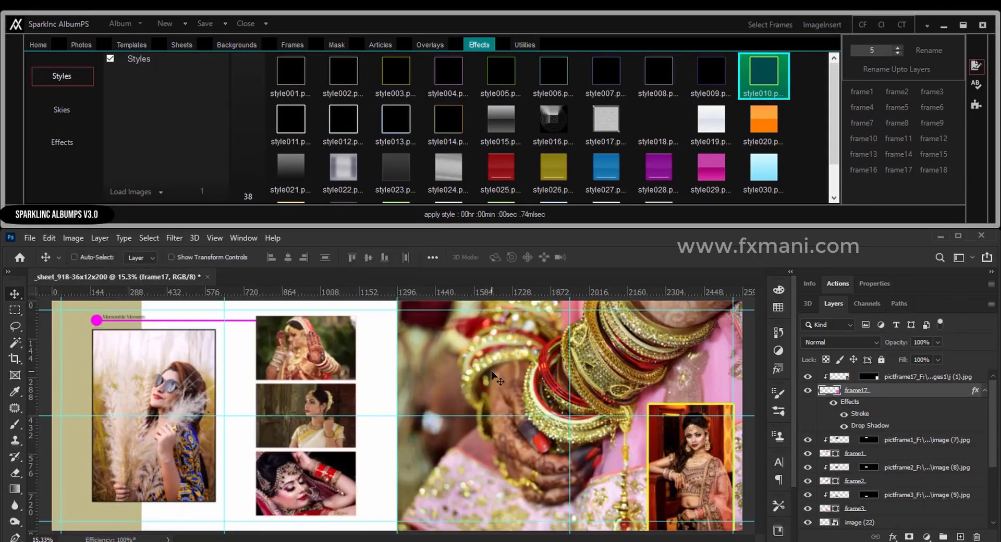
Select the Background layer and save the sheet as Sheet 005.jpg and Sheet 005.psd.
right_click(375, 386)
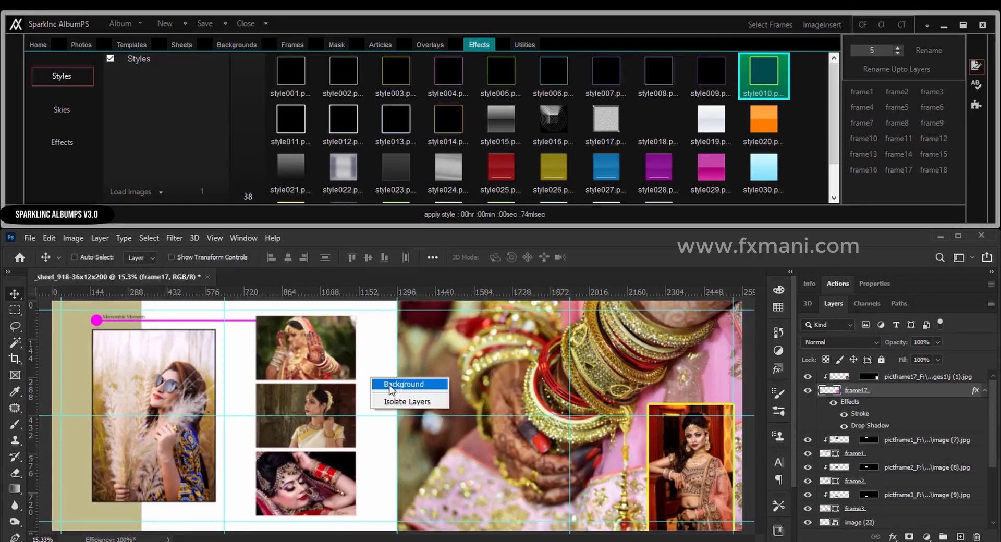
left_click(398, 385)
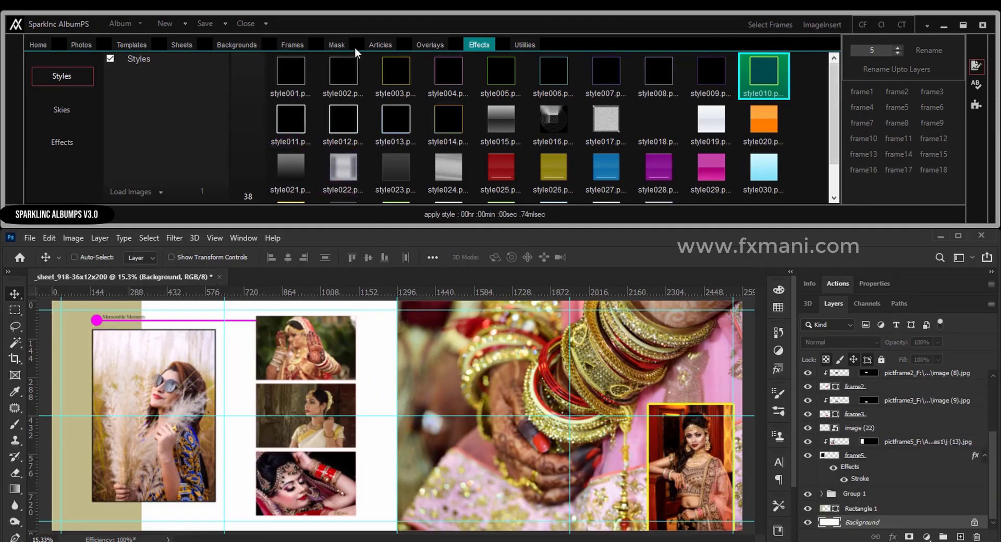
left_click(381, 45)
scroll(143, 110, "down", 2)
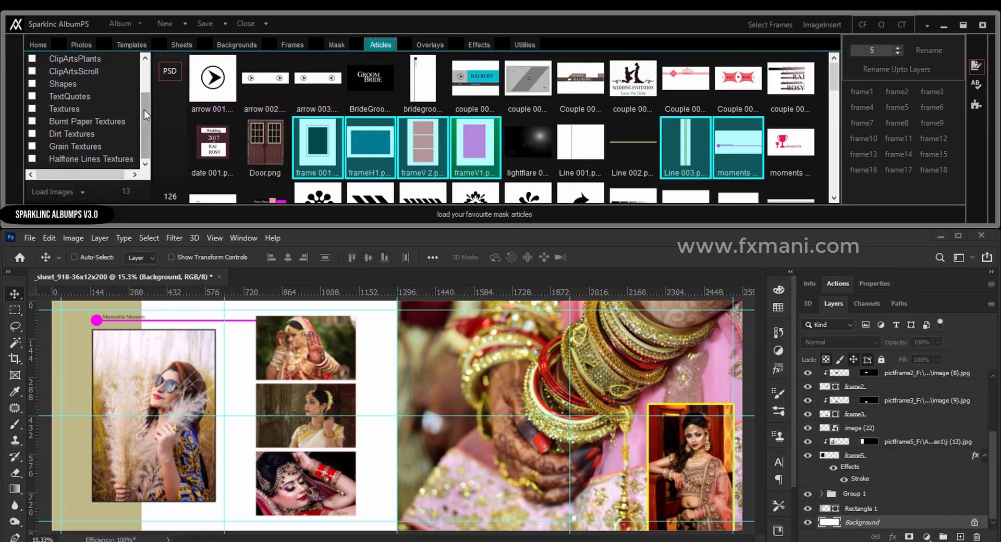
scroll(408, 116, "down", 2)
scroll(407, 116, "down", 1)
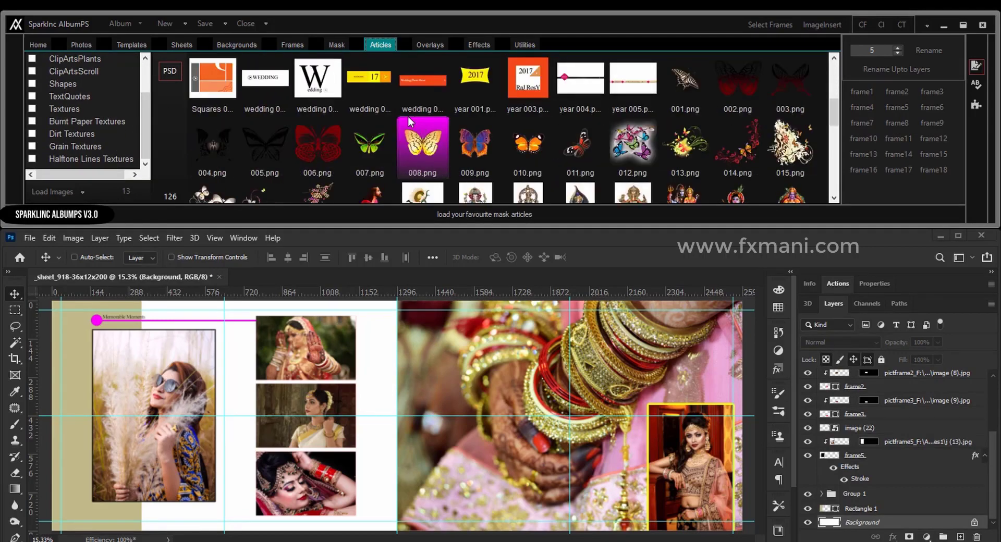
scroll(408, 116, "down", 1)
scroll(408, 116, "down", 3)
scroll(408, 116, "down", 2)
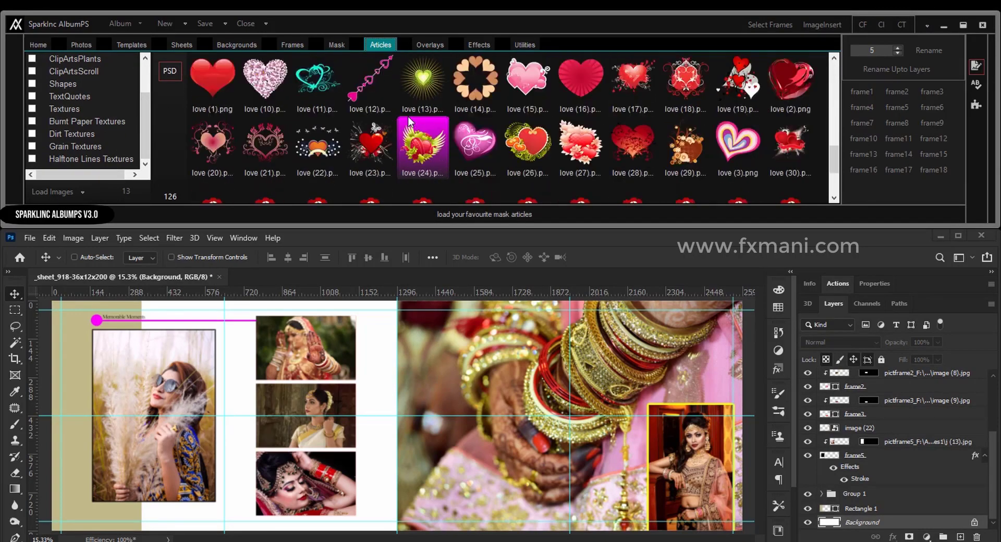
scroll(408, 116, "down", 1)
scroll(408, 116, "up", 2)
scroll(408, 115, "up", 2)
scroll(408, 116, "up", 2)
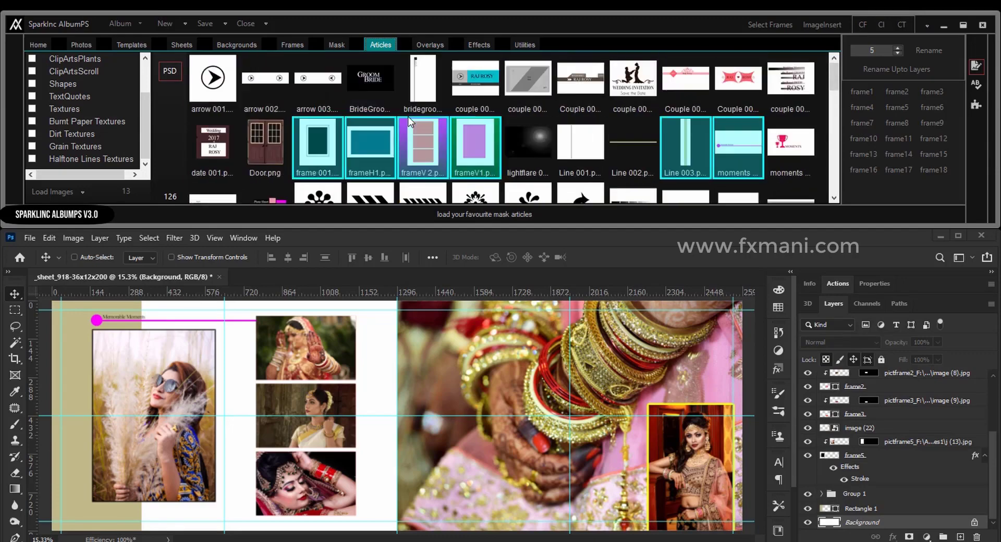
left_click(214, 23)
left_click(240, 93)
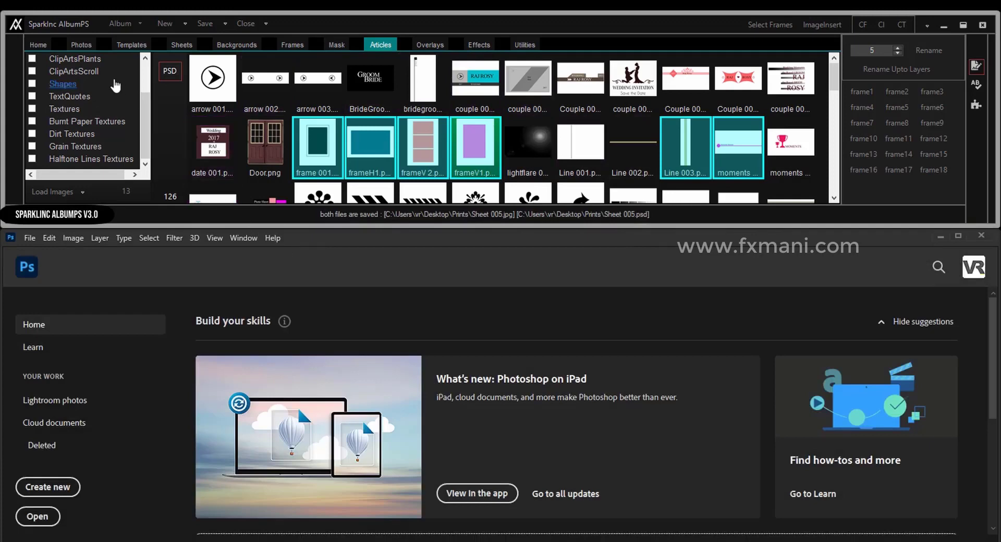
Remove all used-photo marks from the event photos and open image (10).jpg as a document.
left_click(81, 44)
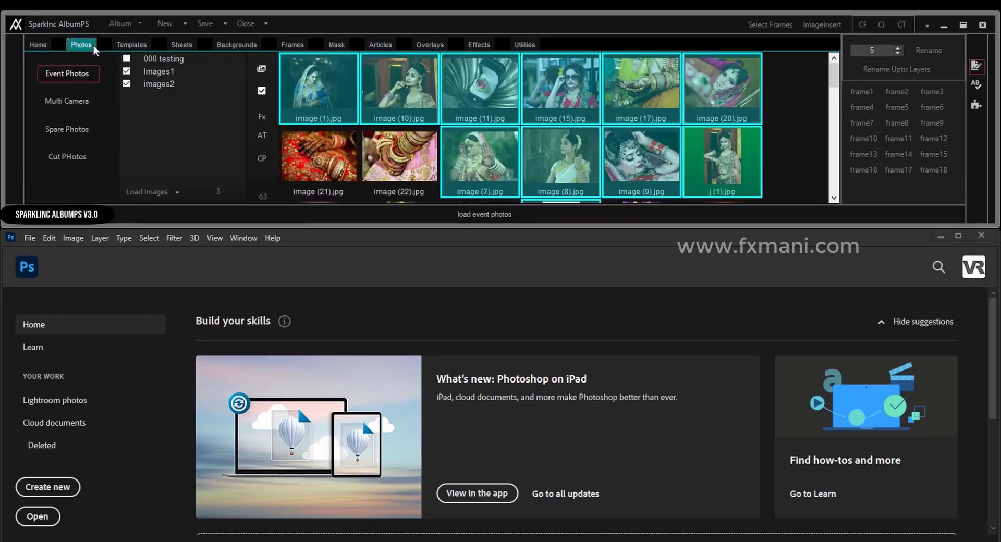
right_click(405, 158)
mouse_move(460, 373)
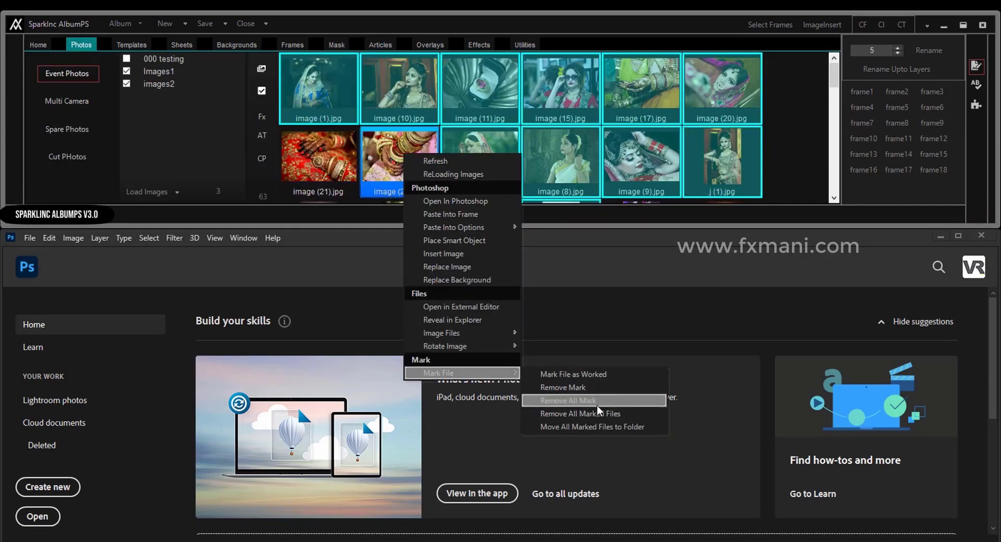
left_click(579, 401)
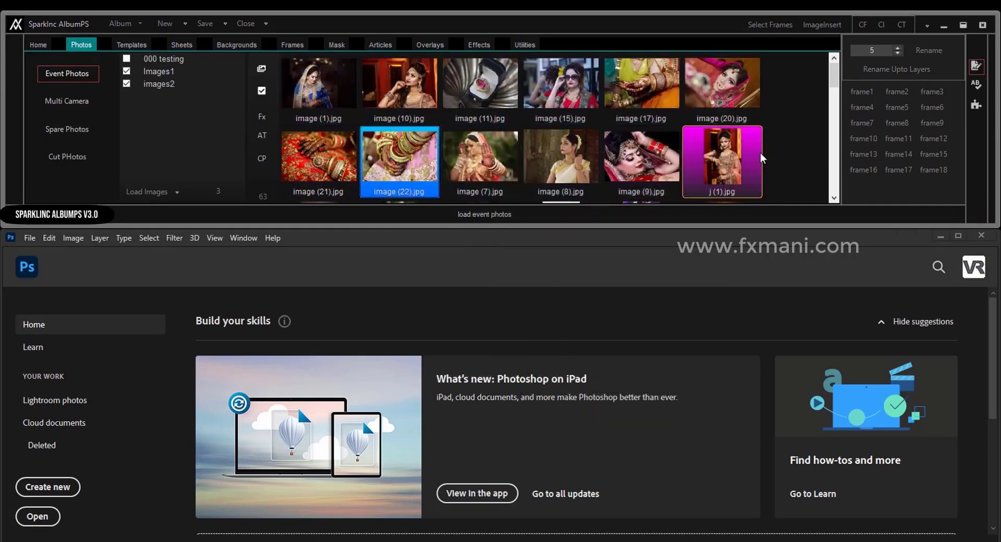
left_click(499, 155)
double_click(420, 98)
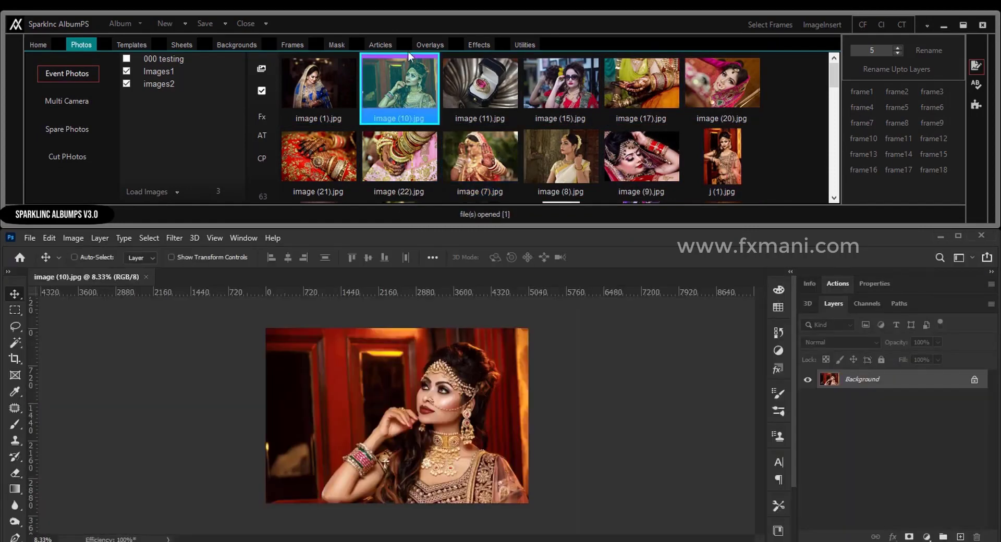
left_click(428, 46)
Apply the color002.jpg overlay to the portrait in Screen blend mode with GaussianBlur 50.
left_click(303, 87)
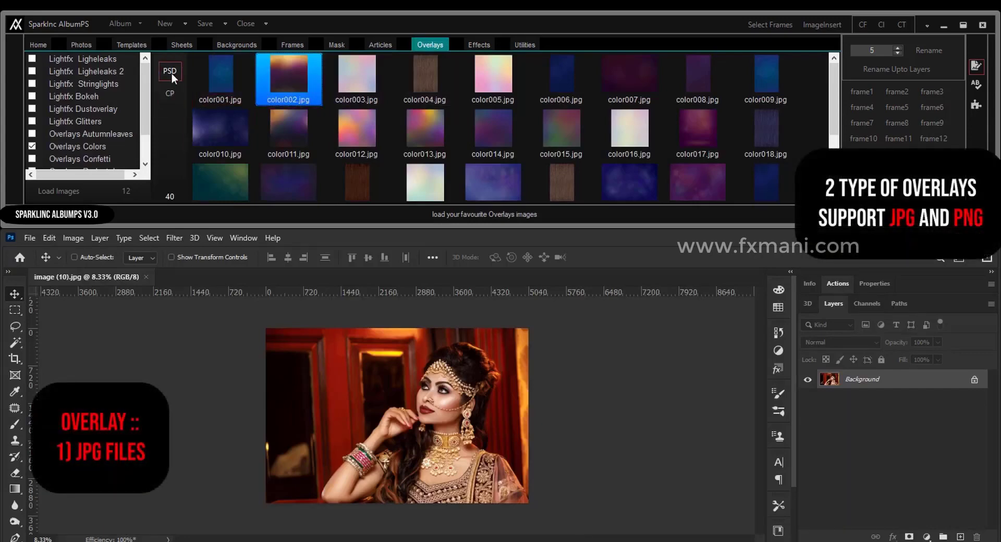
left_click(171, 99)
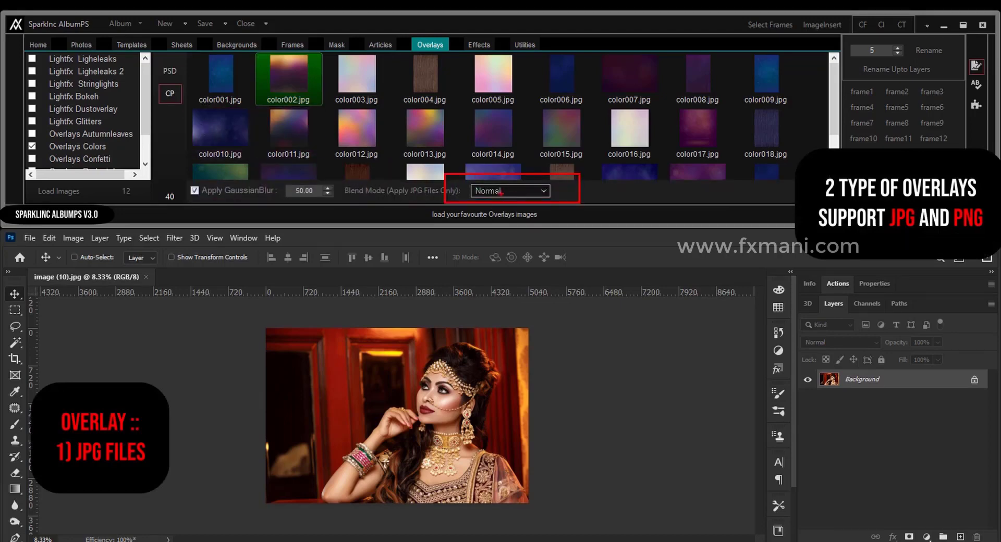
left_click(535, 192)
left_click(519, 214)
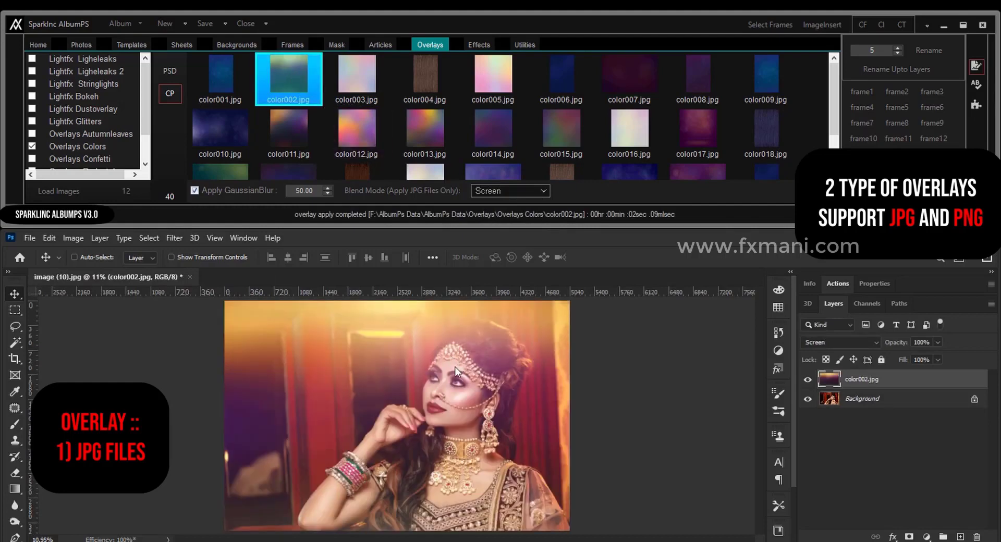
key("z")
right_click(482, 370)
left_click(502, 374)
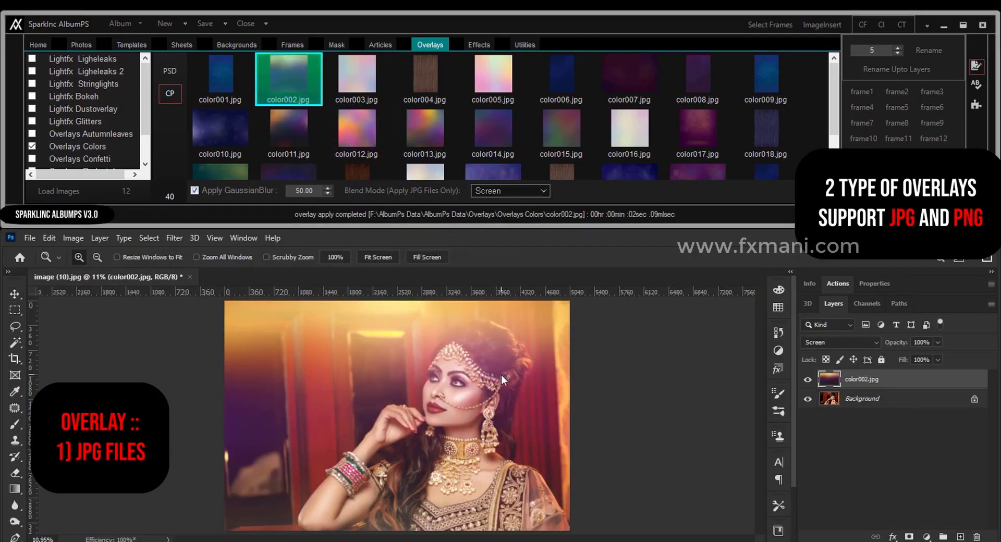
key("v")
scroll(84, 130, "down", 3)
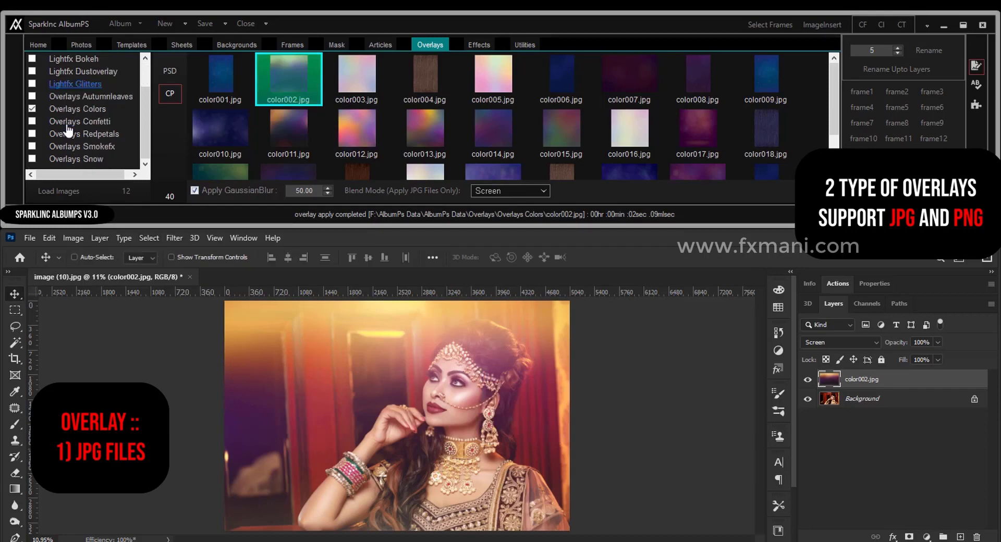
scroll(104, 128, "down", 2)
Add the F:\AlbumPs Data\AlbumPs Data\Overlays folder to the AlbumPS overlay list.
right_click(76, 94)
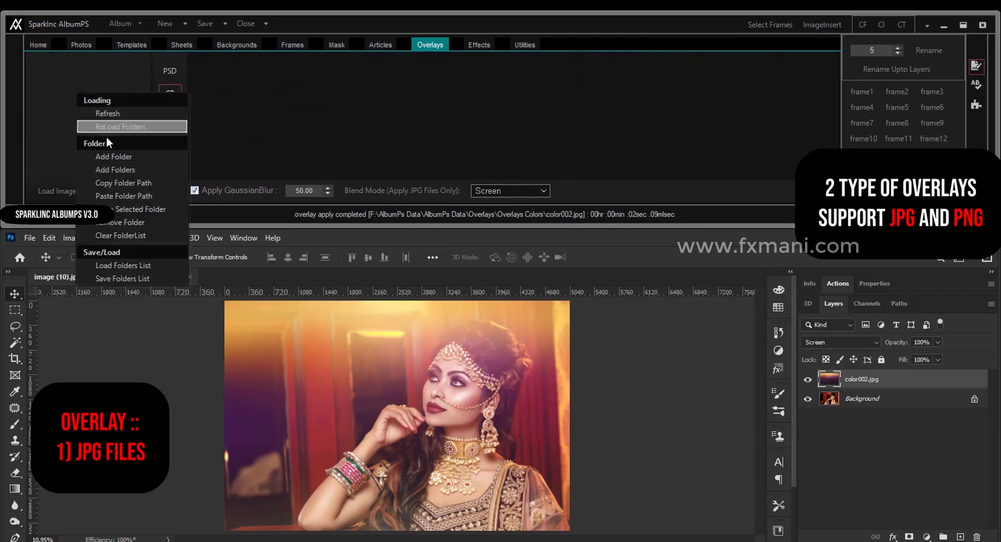
left_click(111, 169)
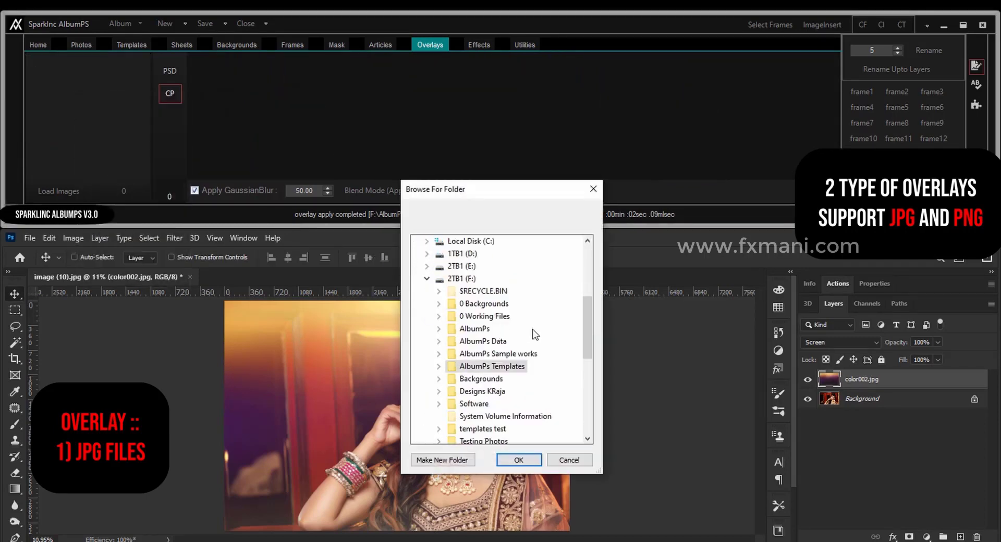
double_click(485, 342)
double_click(495, 353)
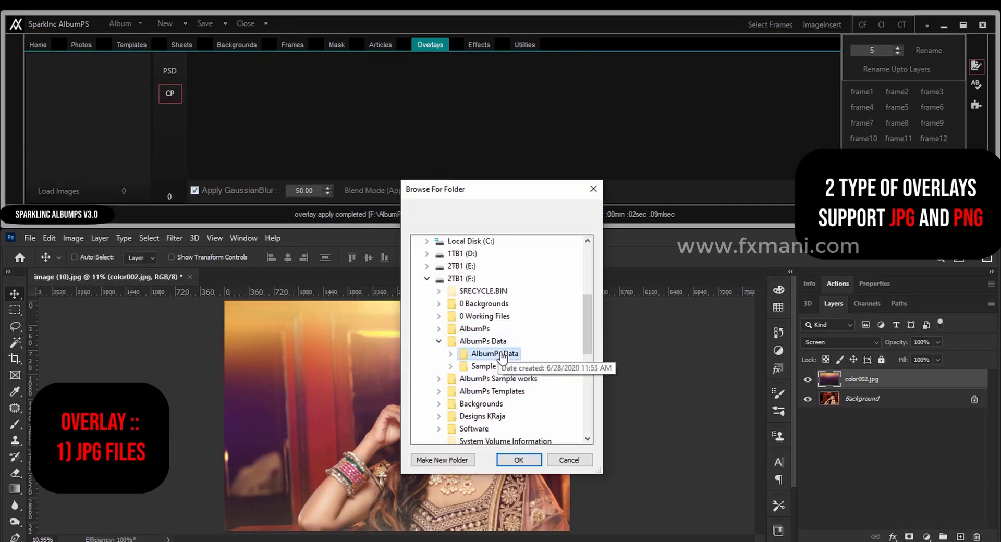
double_click(496, 329)
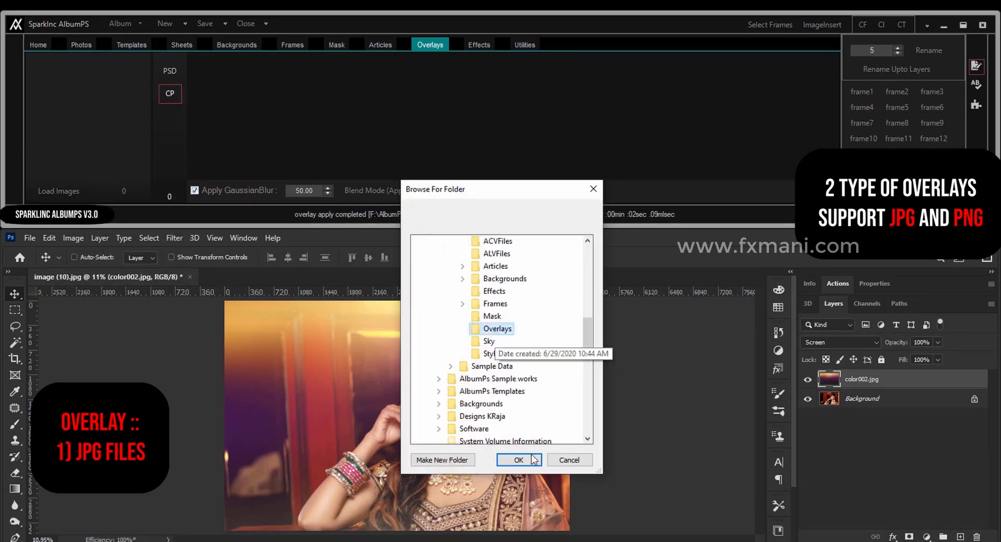
left_click(533, 463)
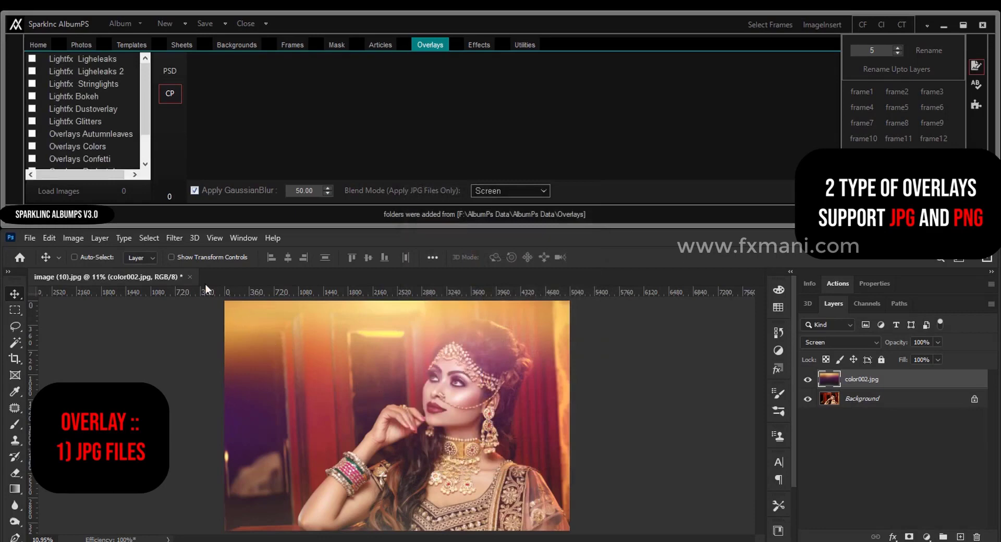
scroll(148, 119, "down", 1)
scroll(148, 119, "down", 1)
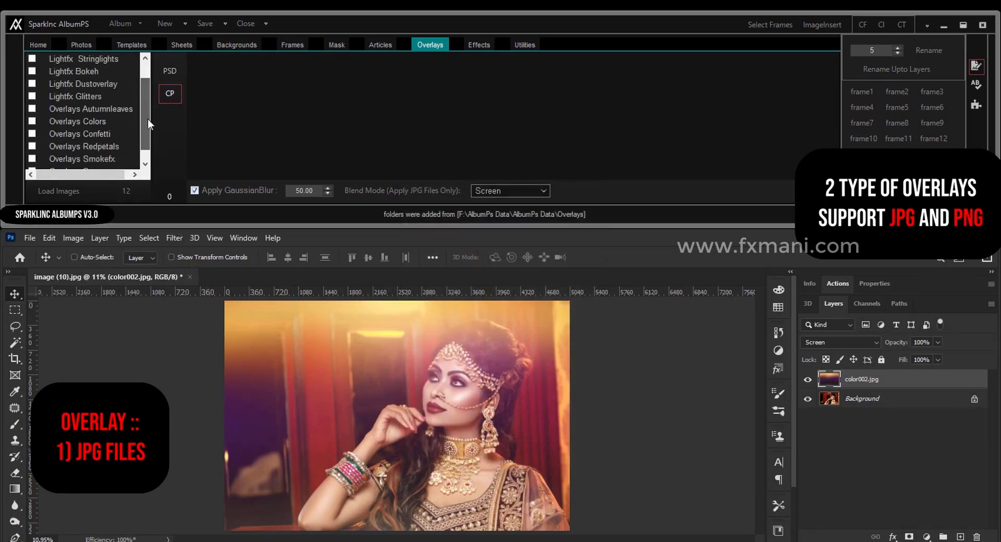
Load the Overlays Redpetals set in Normal blend and apply redpetals014 instead of redpetals011.
left_click(33, 146)
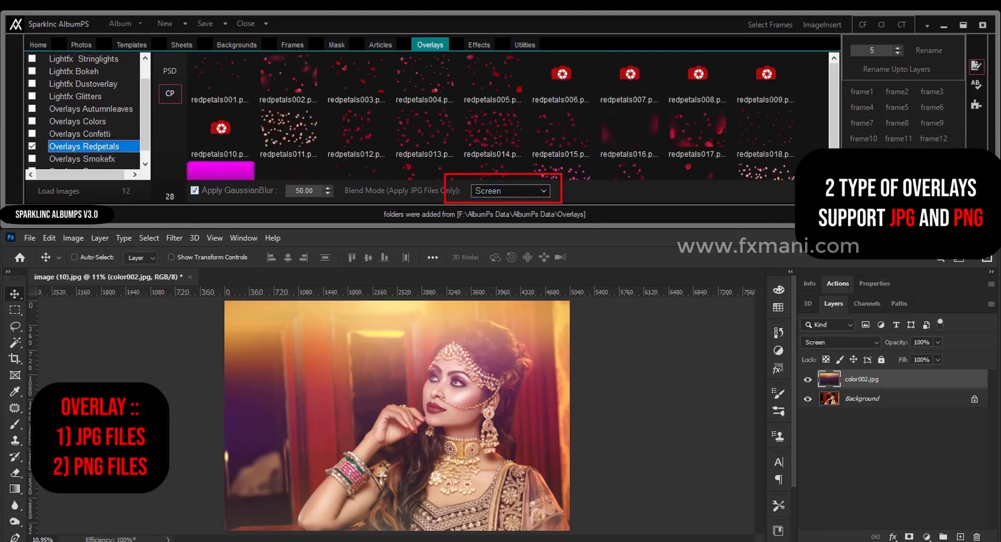
left_click(525, 193)
left_click(516, 200)
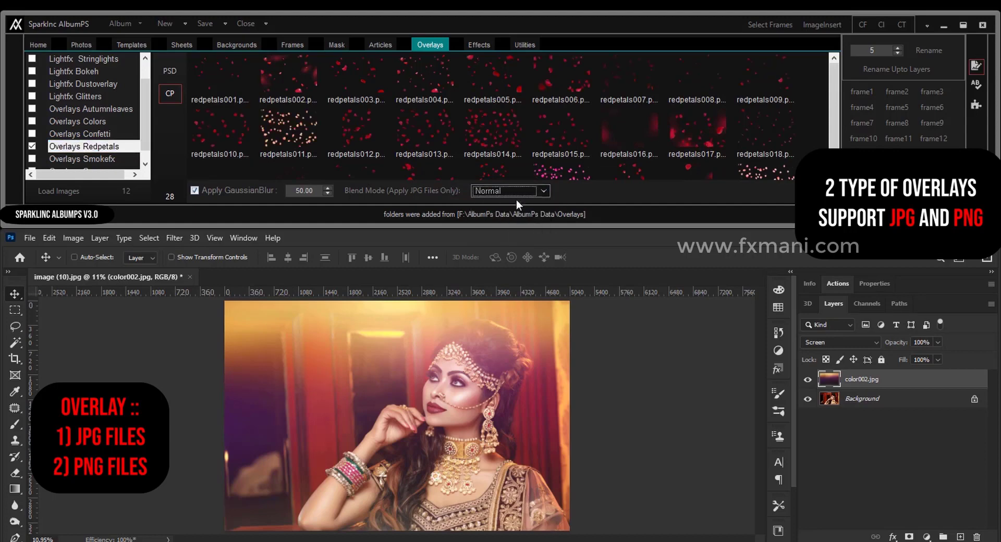
left_click(276, 126)
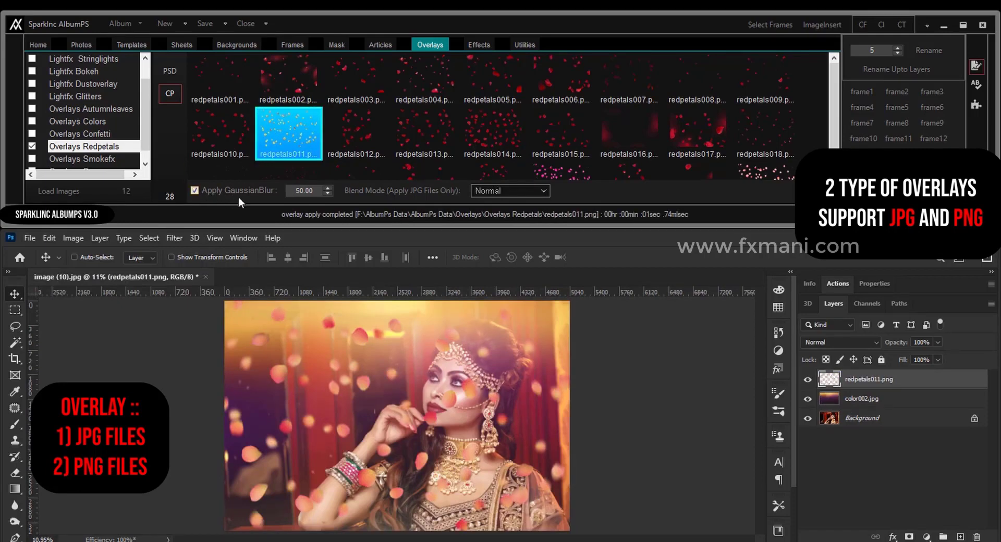
key("Delete")
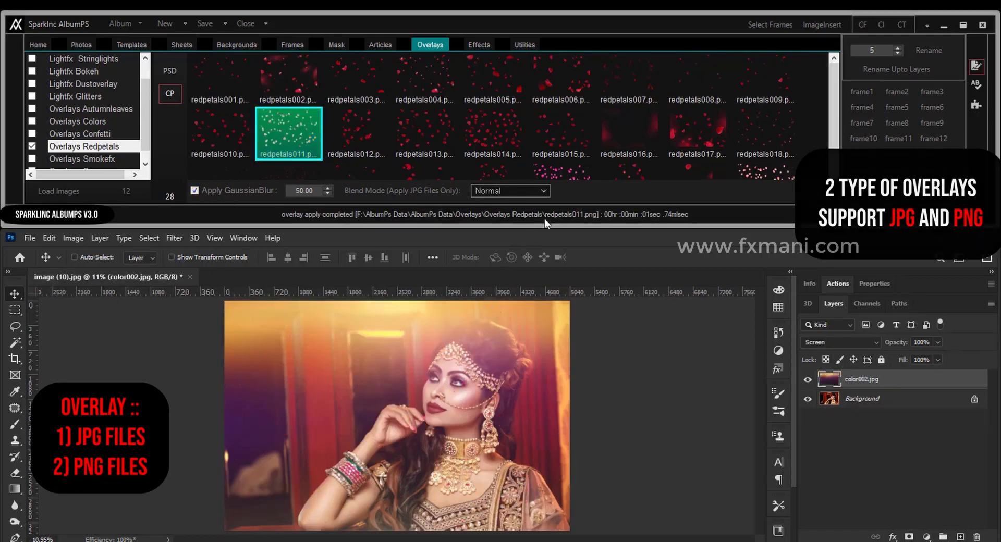
left_click(520, 131)
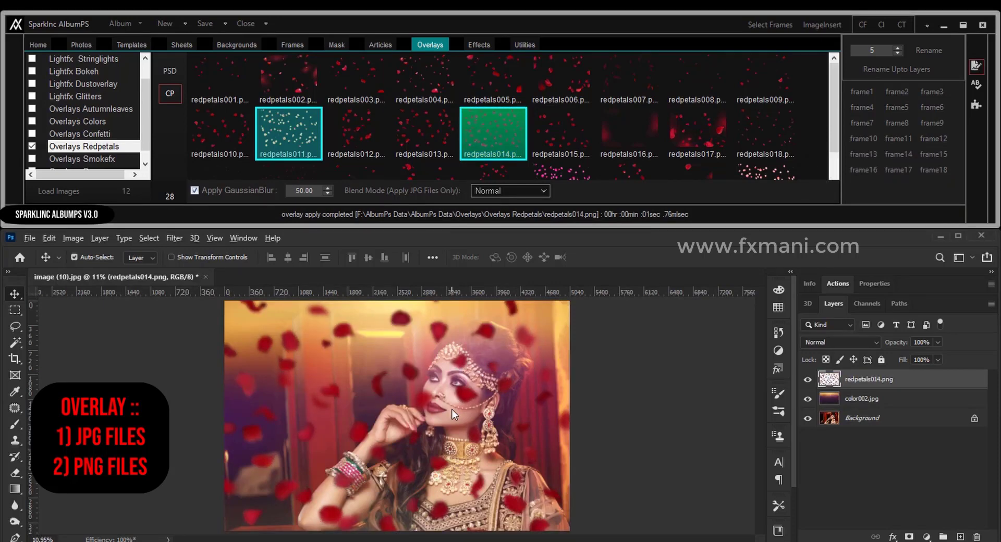
Erase the petals over the bride's face, set the petals layer to 77% opacity, and close.
key("e")
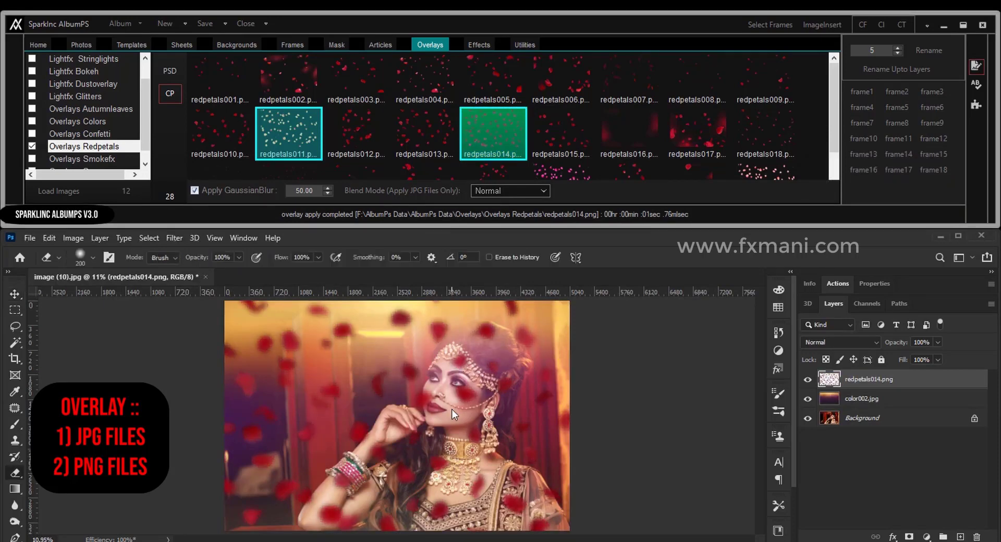
left_click_drag(492, 415, 533, 433)
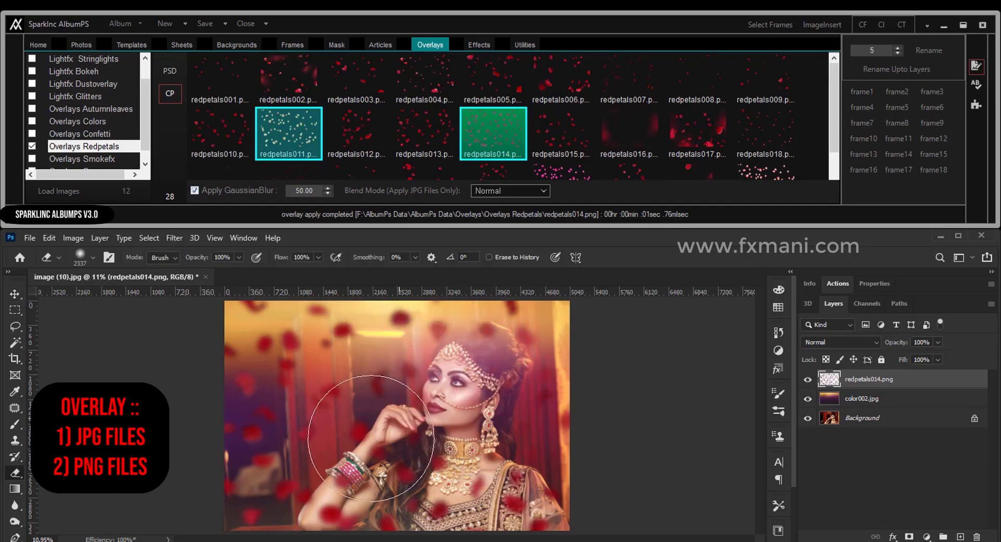
key("v")
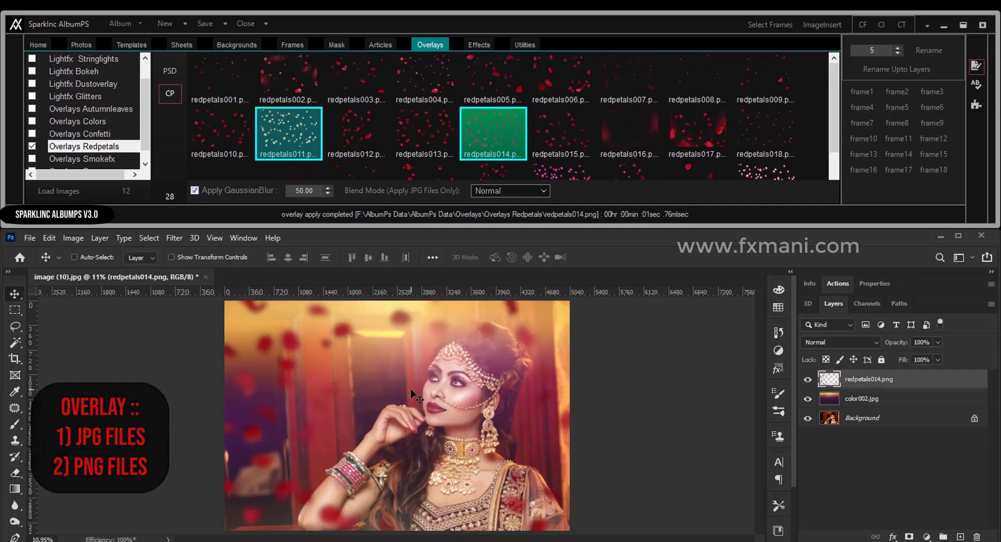
key("6")
key("5")
key("7")
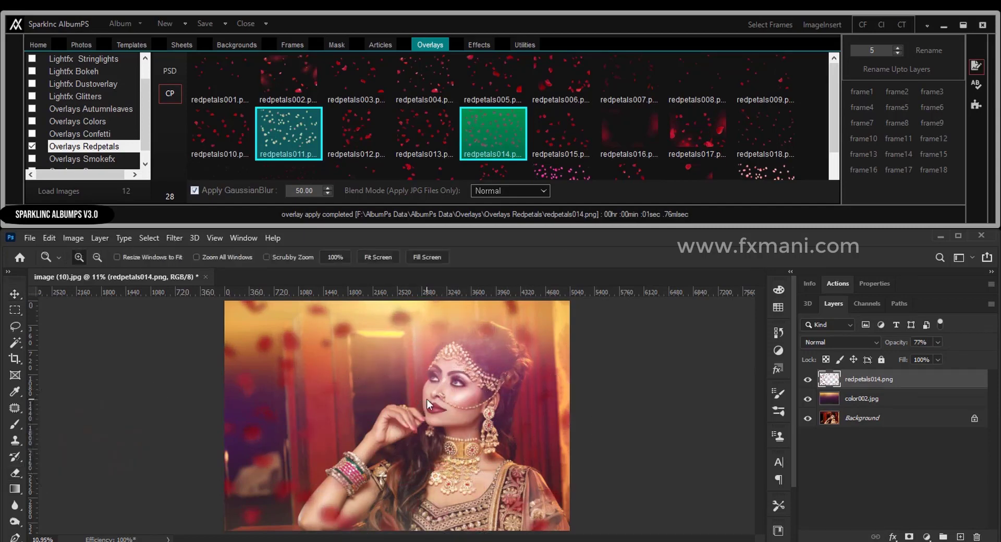
left_click(205, 277)
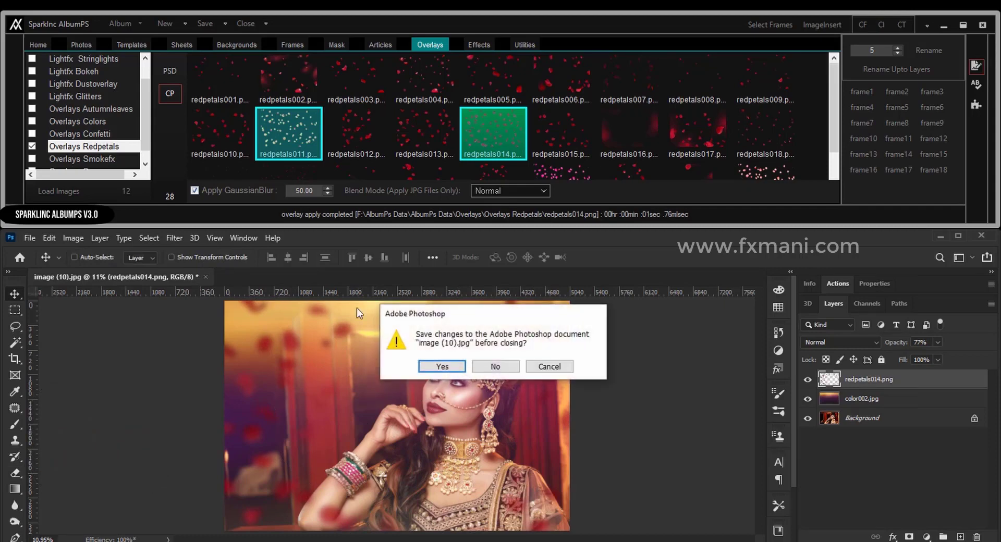
Close the portrait without saving, browse the Skies, Effects and Utilities sections, then return to Event Photos.
left_click(497, 367)
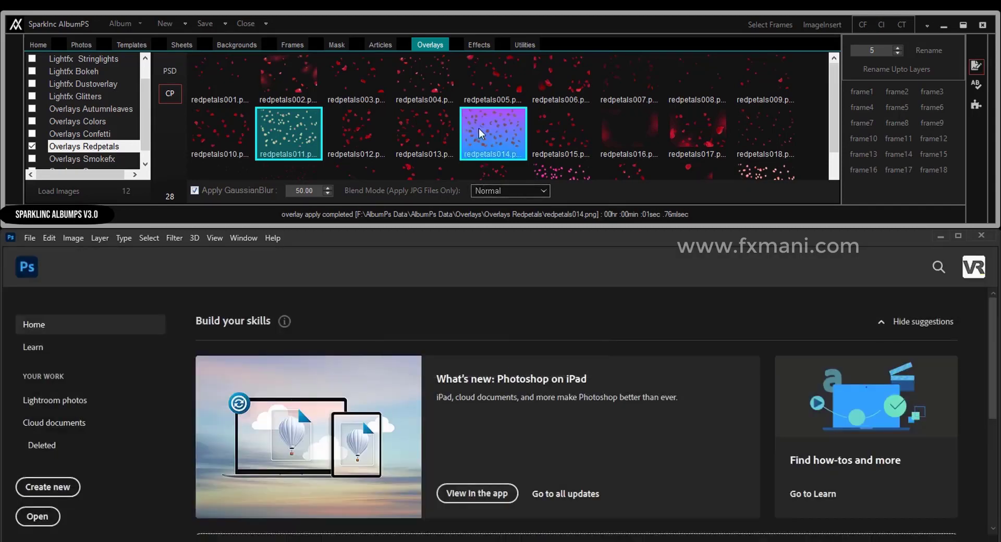
left_click(479, 46)
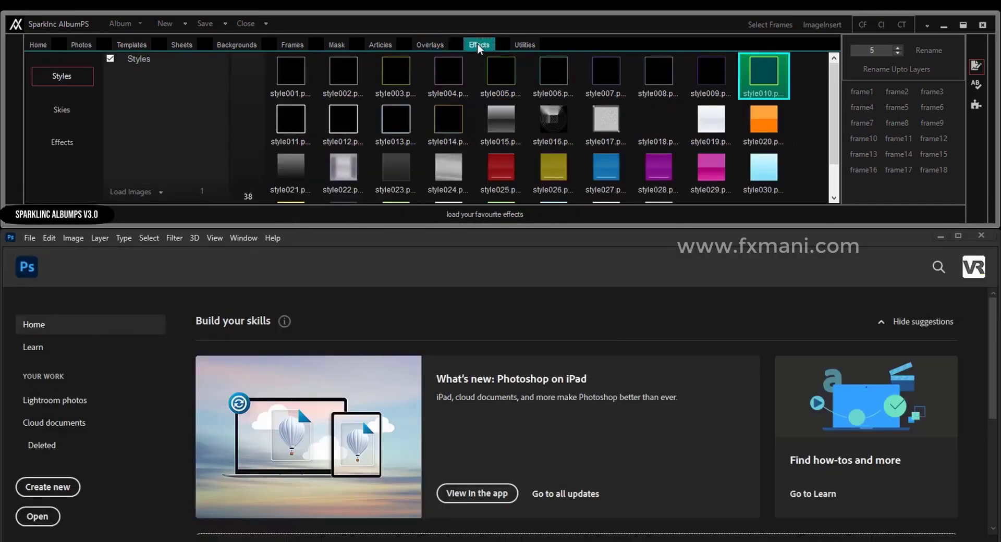
left_click(62, 110)
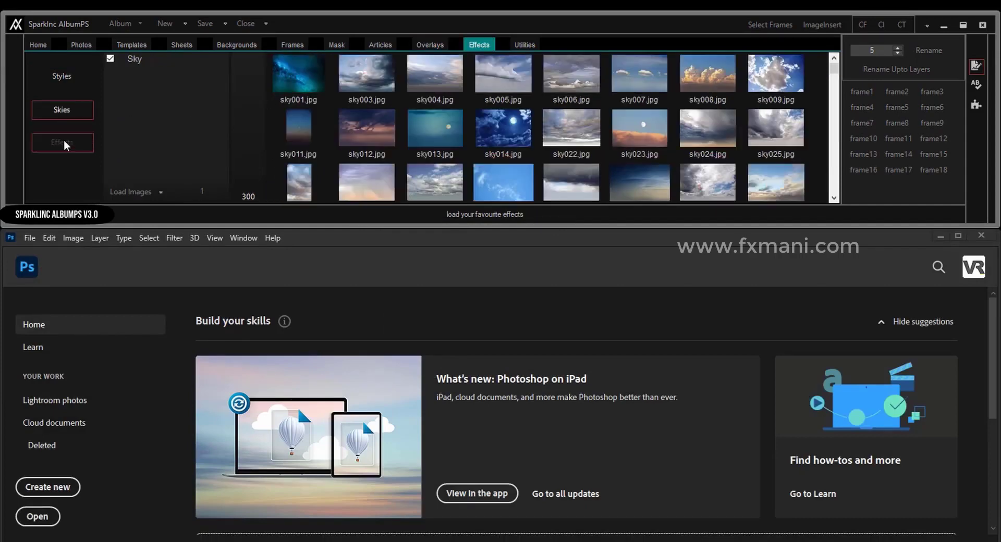
left_click(66, 145)
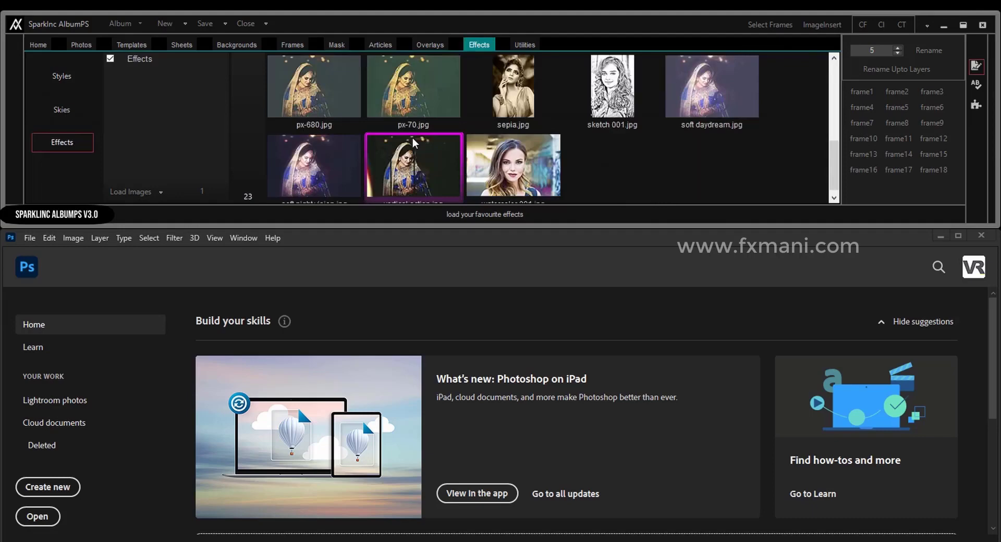
scroll(412, 137, "up", 3)
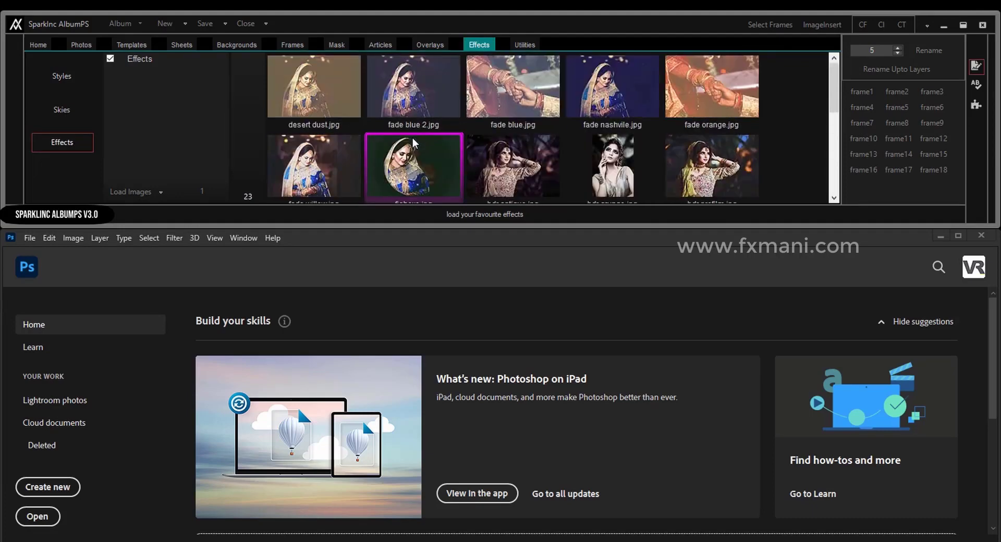
left_click(524, 45)
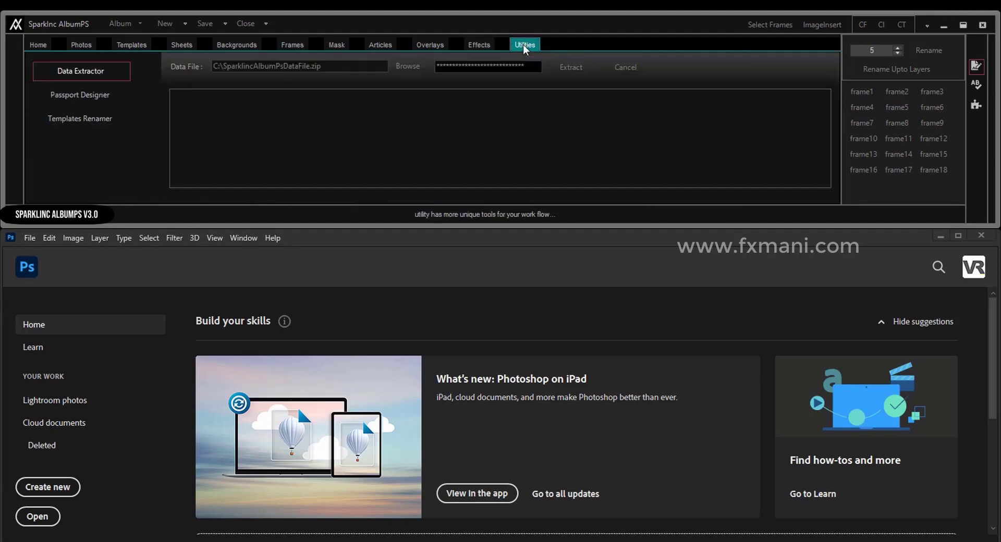
left_click(82, 45)
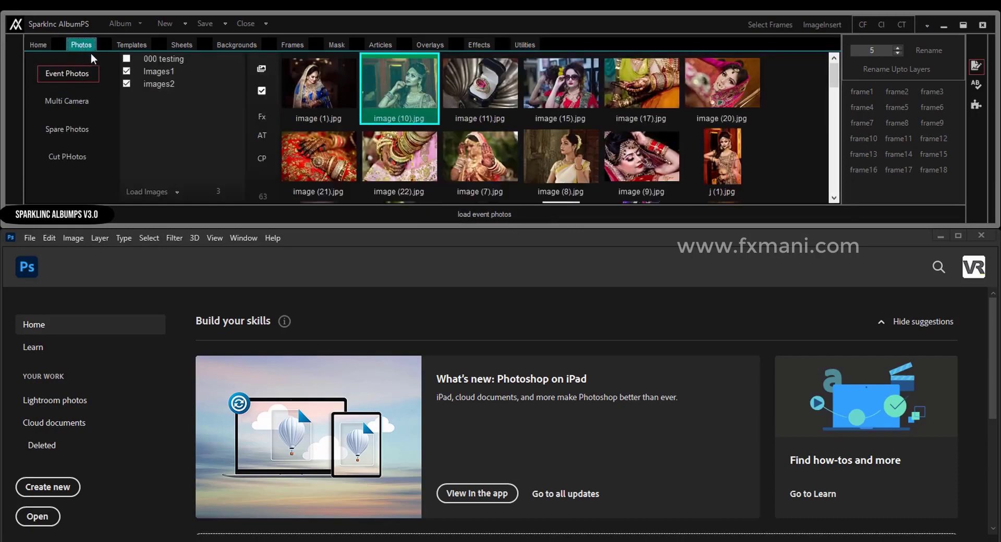